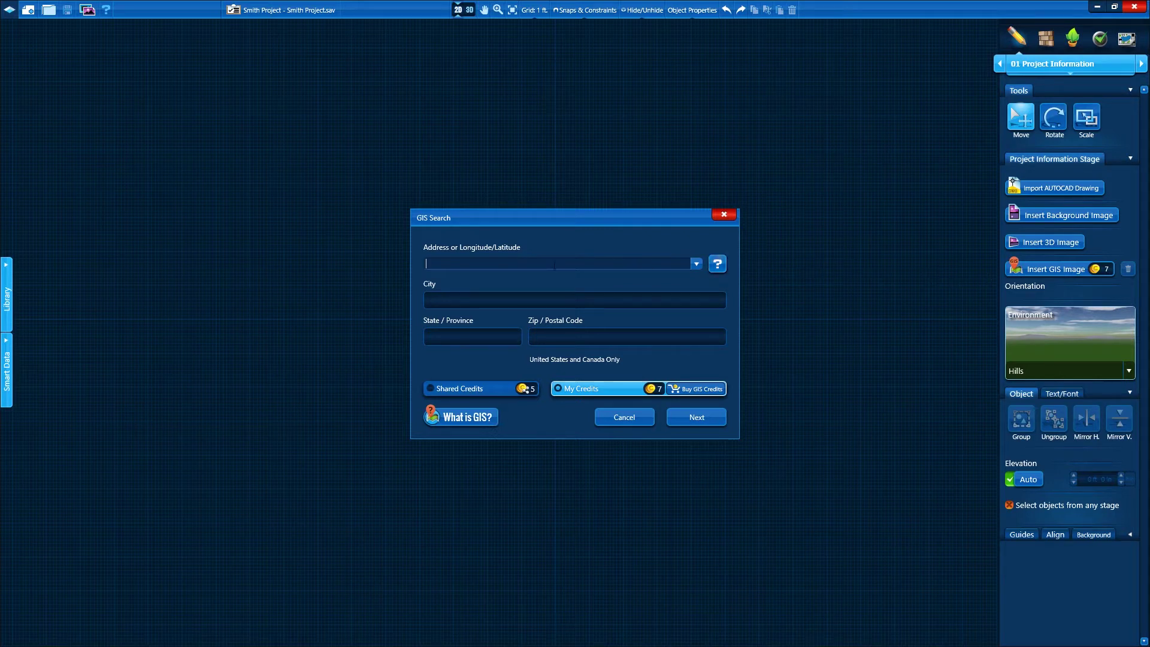
Search GIS for the property's pasted address and insert its aerial image with the parcel line
click(690, 417)
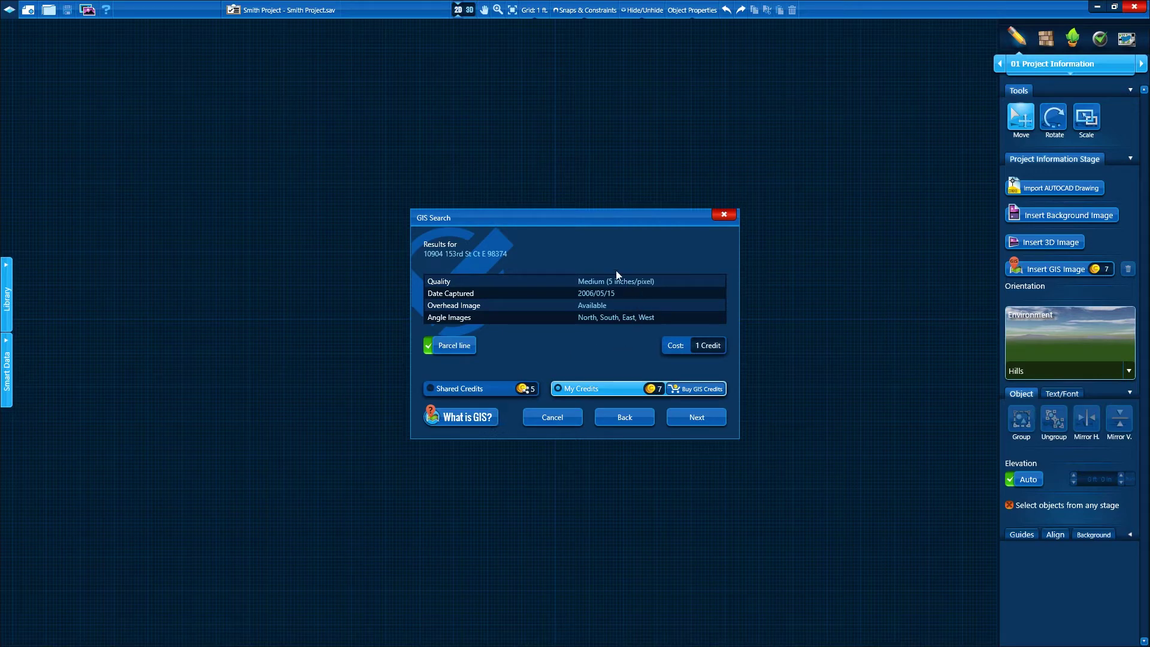
click(697, 418)
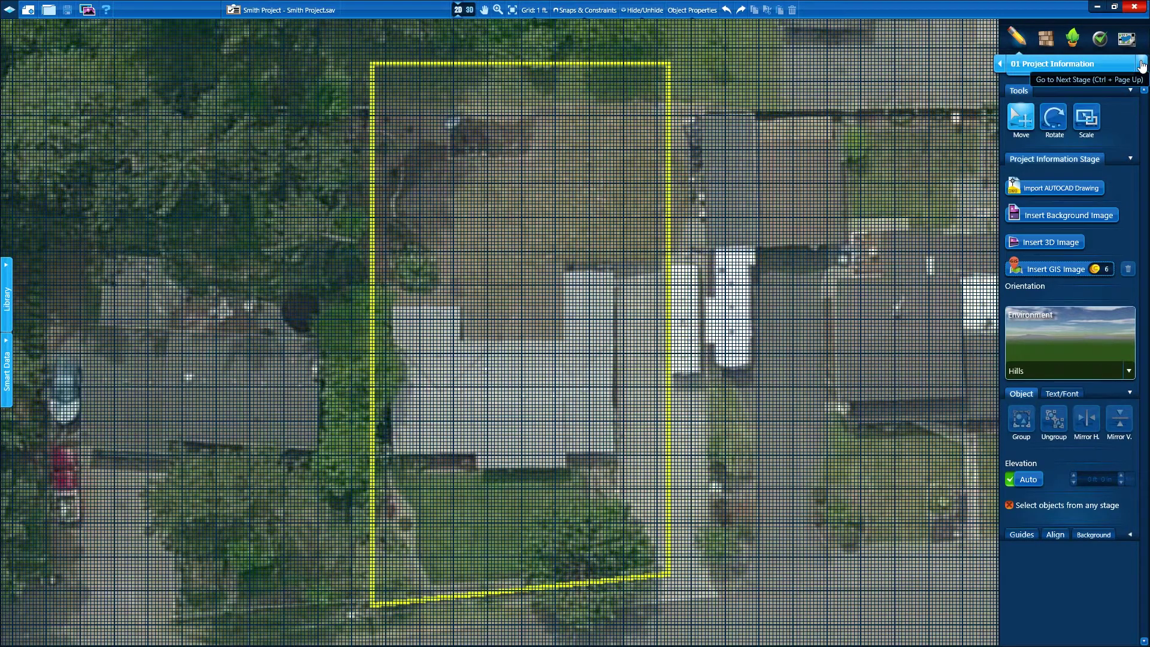
In the 02 House stage, use the Line tool to trace the right wall and the bottom edge
click(1141, 64)
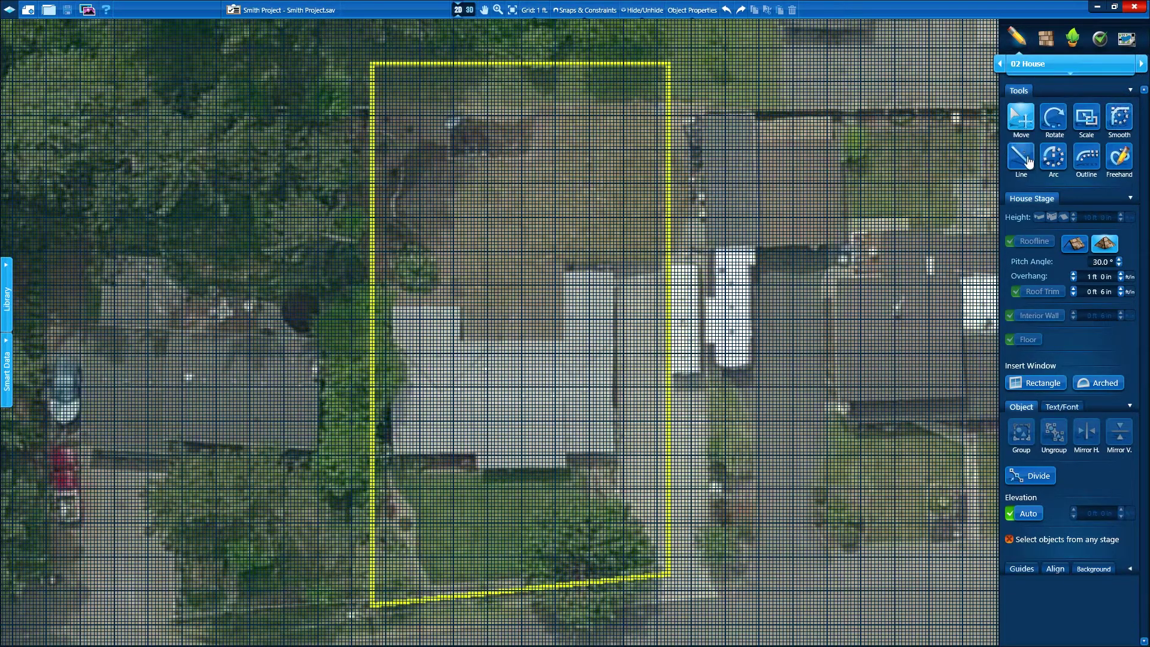
click(1028, 161)
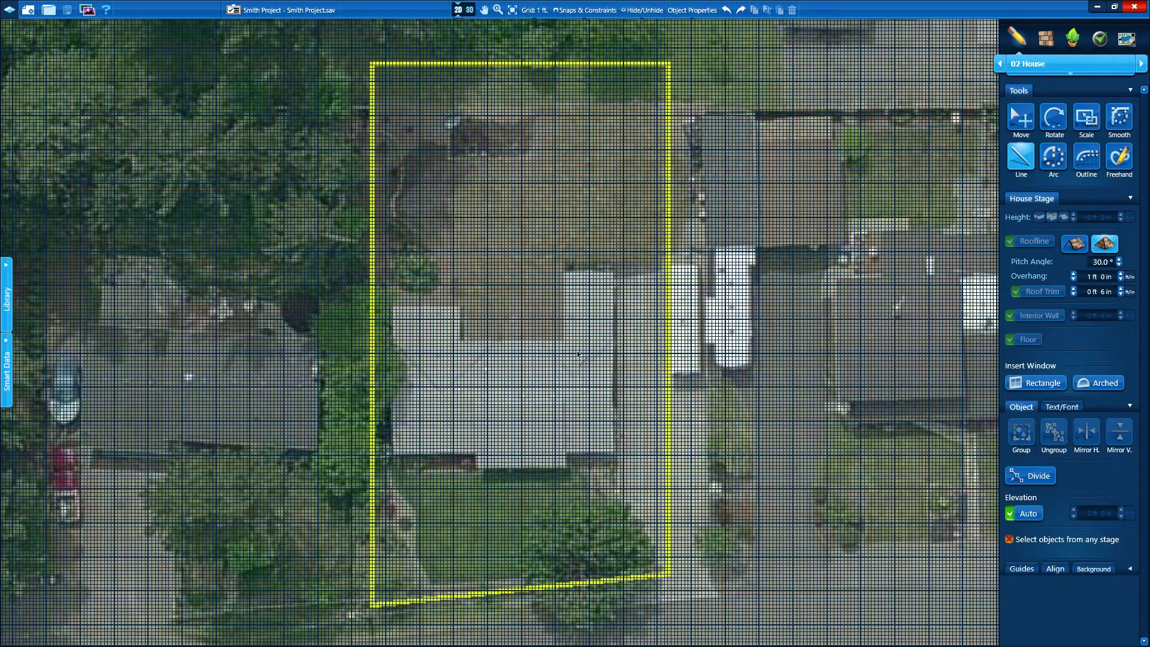
scroll(579, 354, up, 5)
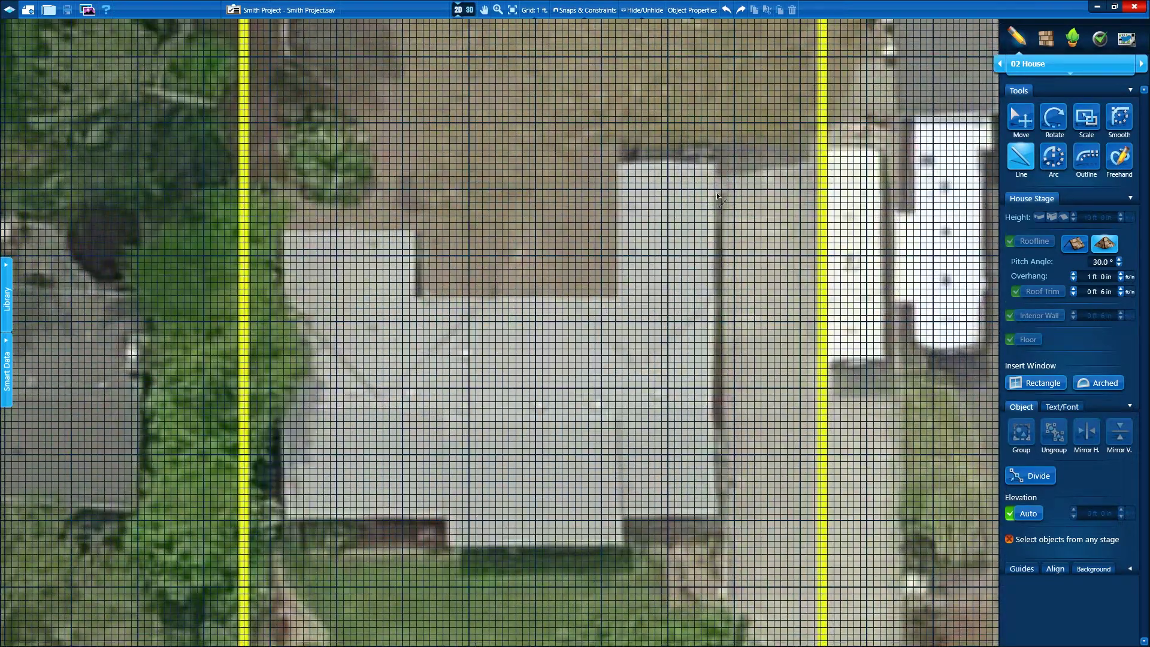
click(714, 169)
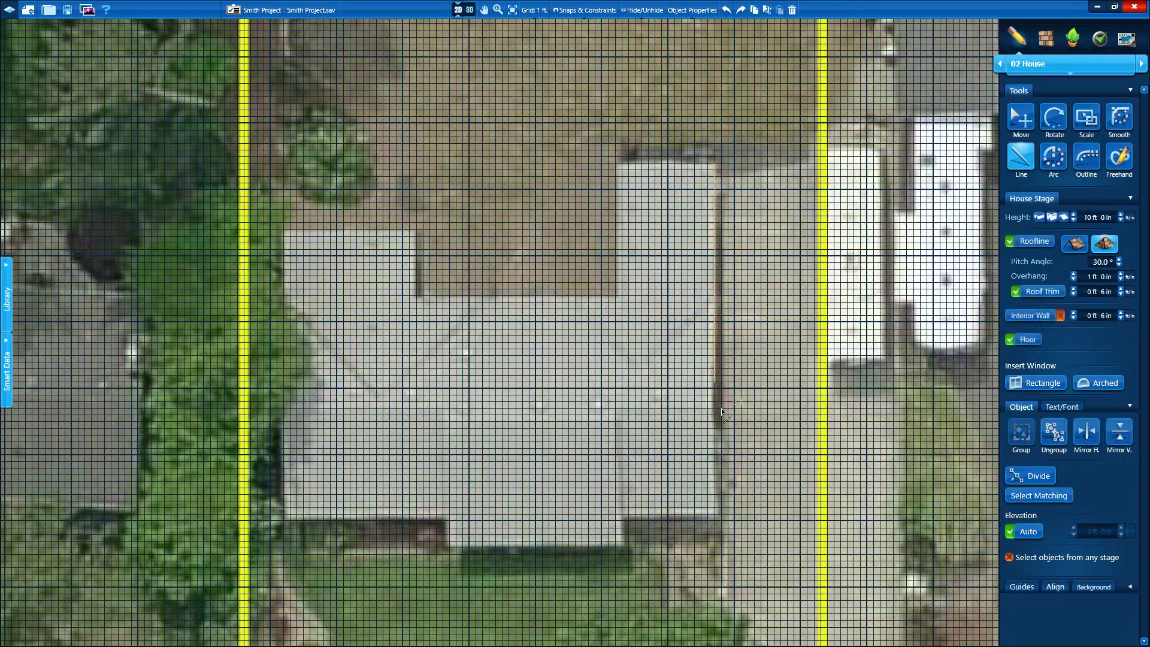
click(715, 514)
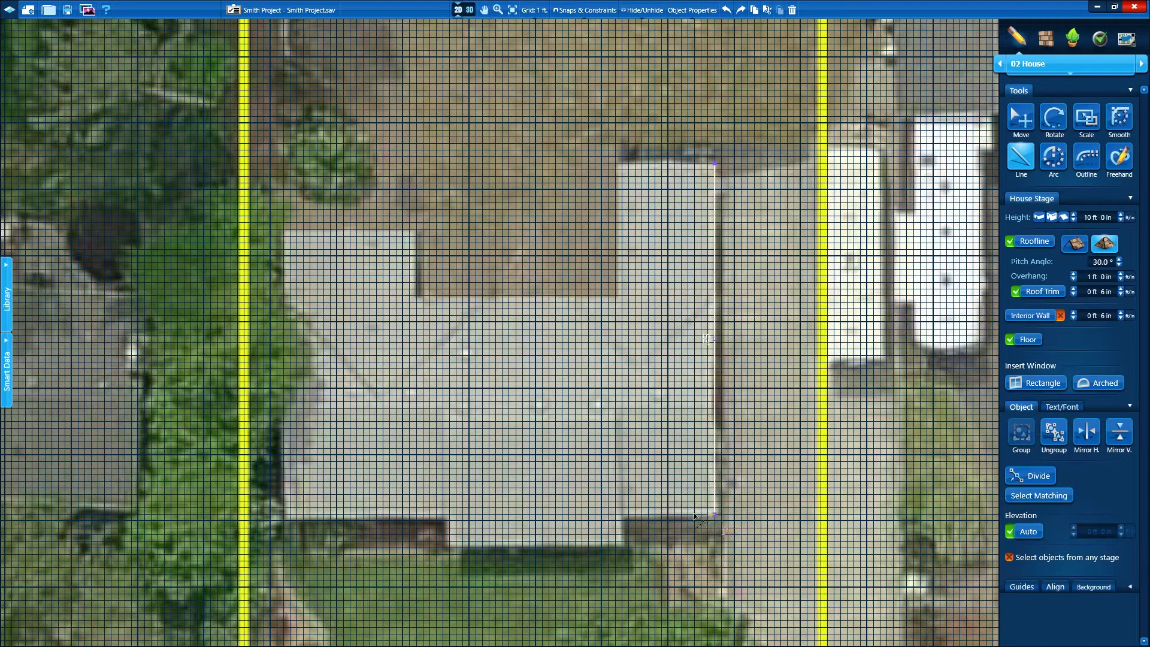
click(622, 514)
Trace the 27' front wall, the 24' wall, the 43' left wall and the 20' top wall
click(622, 548)
click(443, 546)
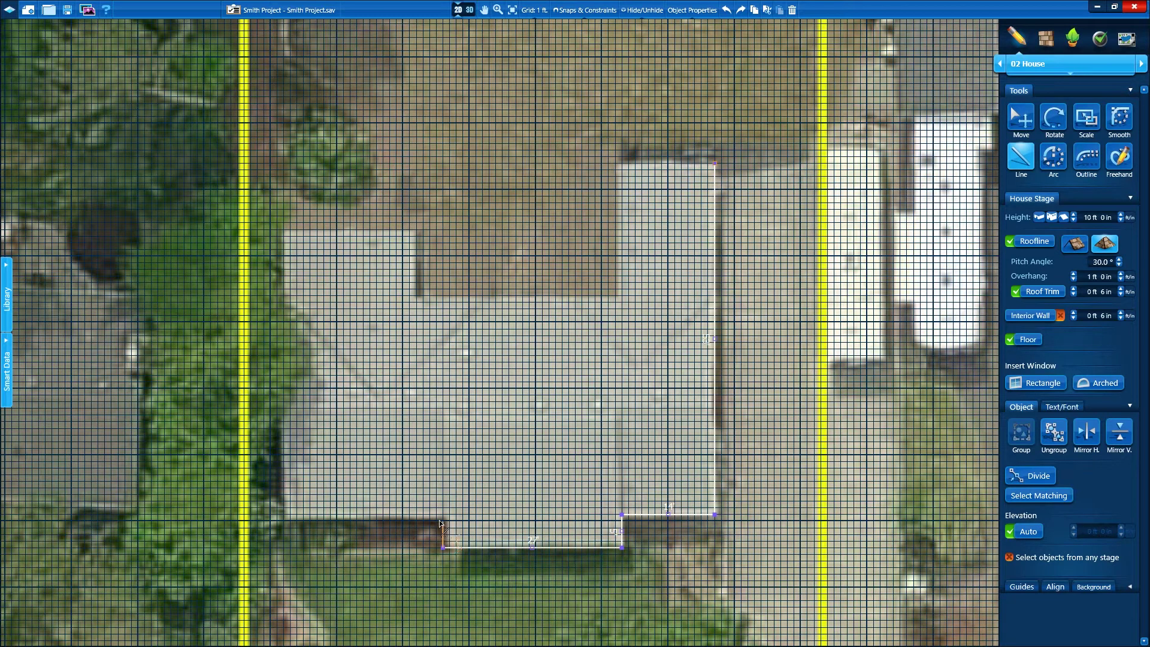
click(443, 514)
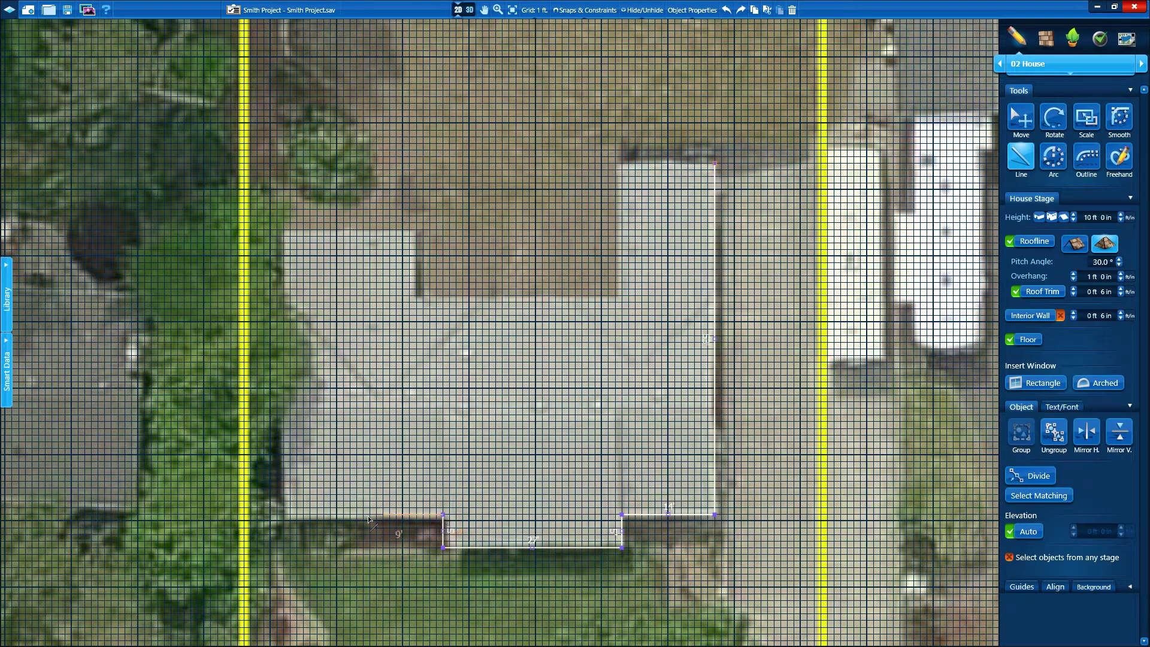
click(284, 514)
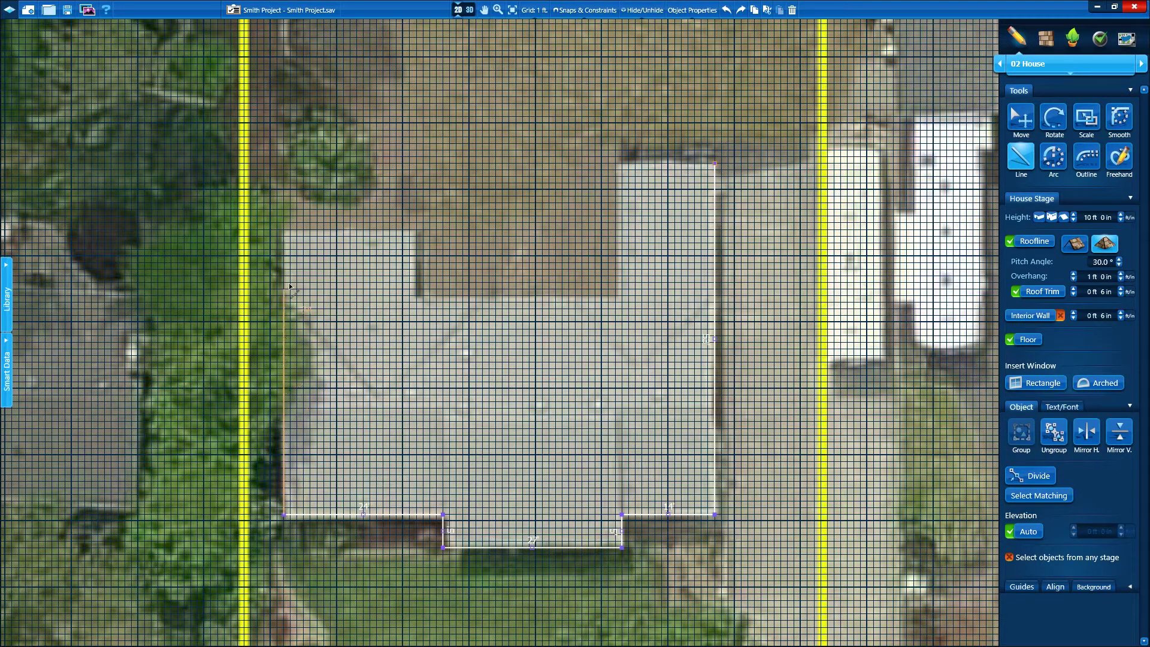
click(285, 230)
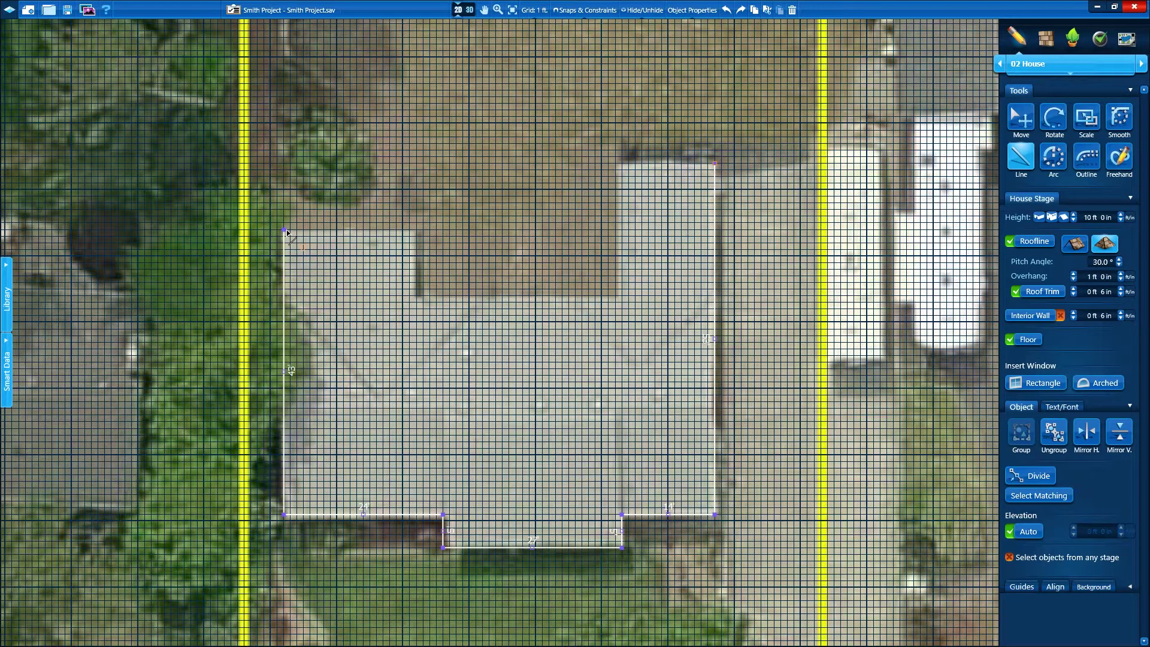
click(415, 231)
Trace the 10' and 30' notch walls and close the outline with the 15' wall
click(417, 296)
click(616, 296)
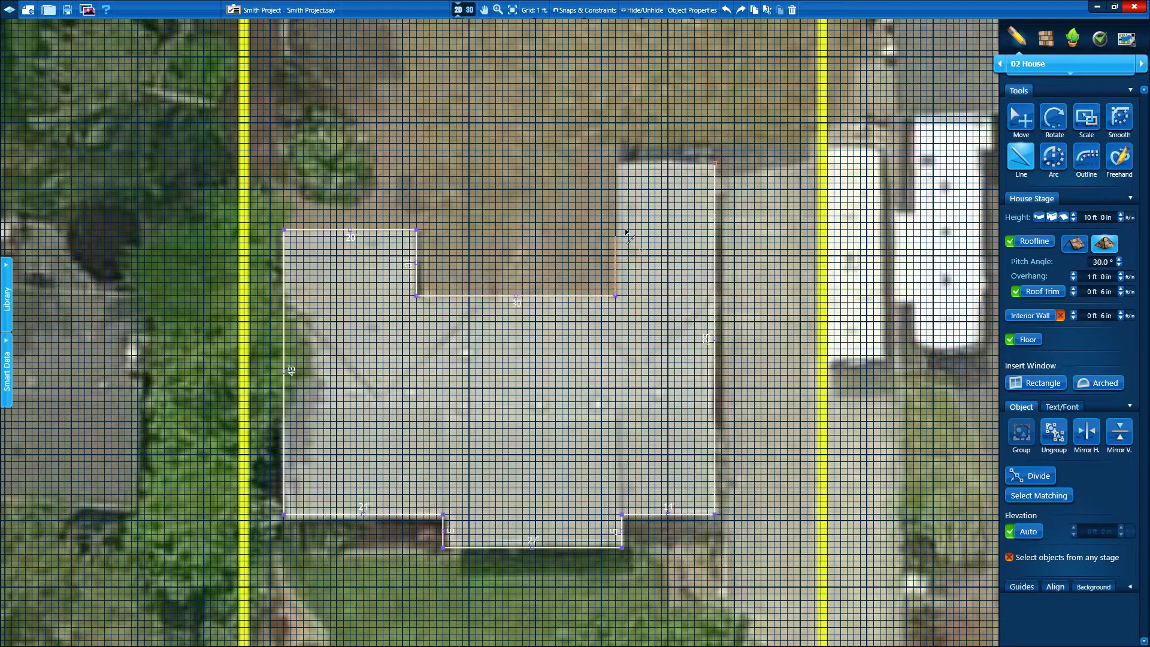
click(618, 163)
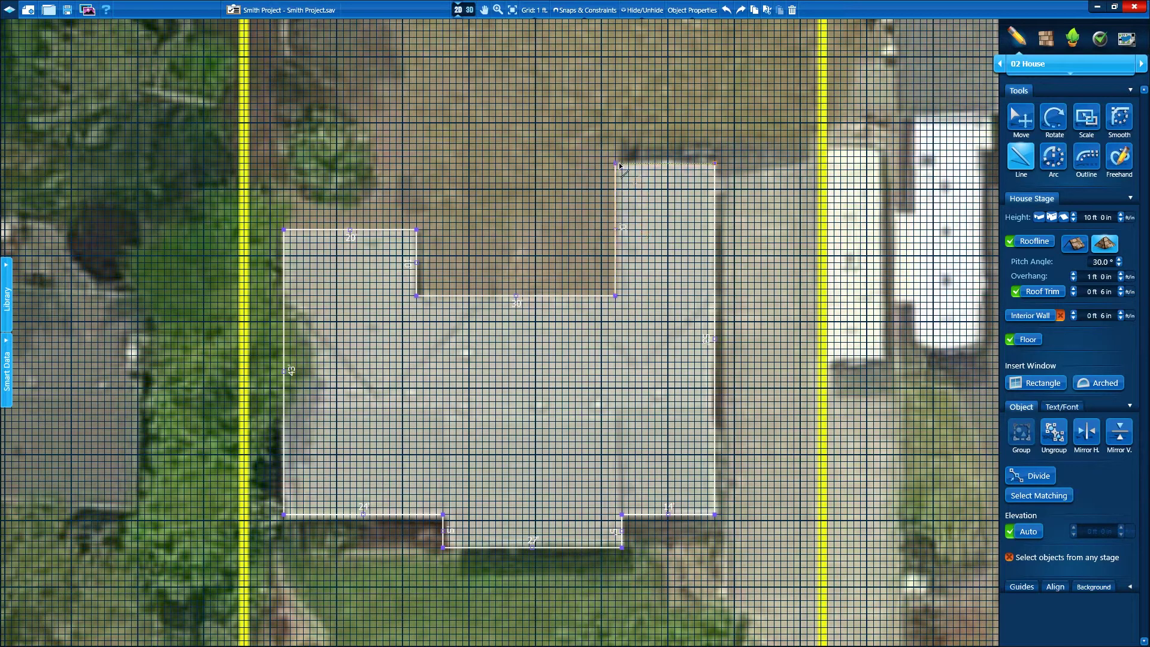
click(715, 164)
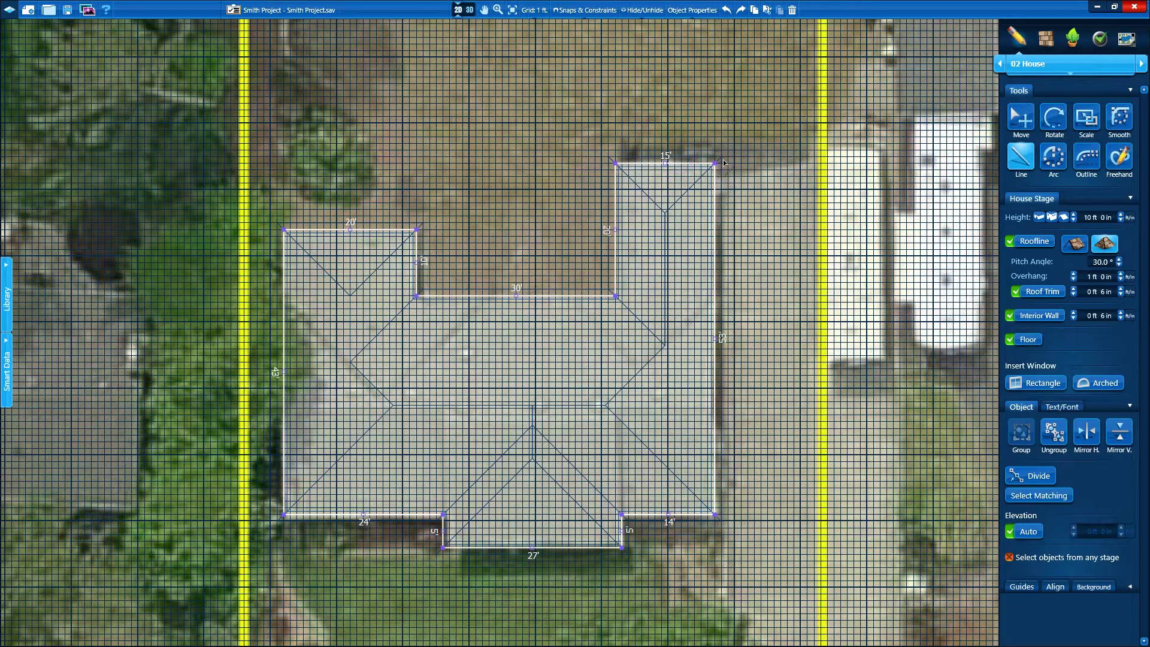
click(1015, 119)
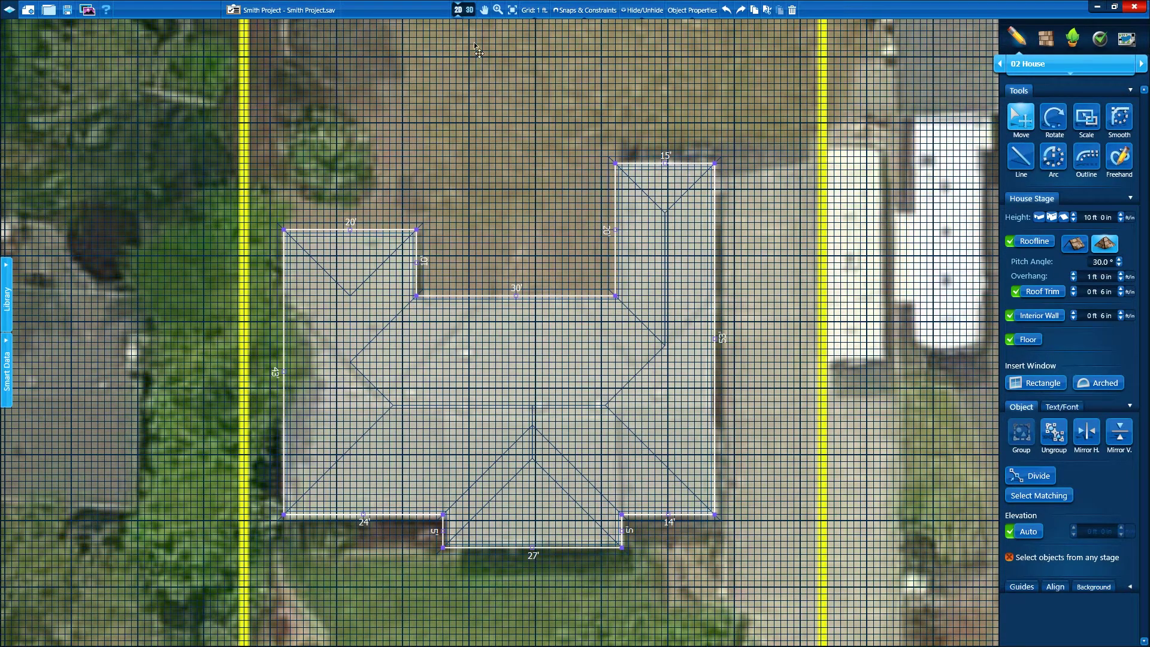
In 3D, make the front roof end a gable and put a 4 ft 6 in × 3 ft window on it
click(466, 12)
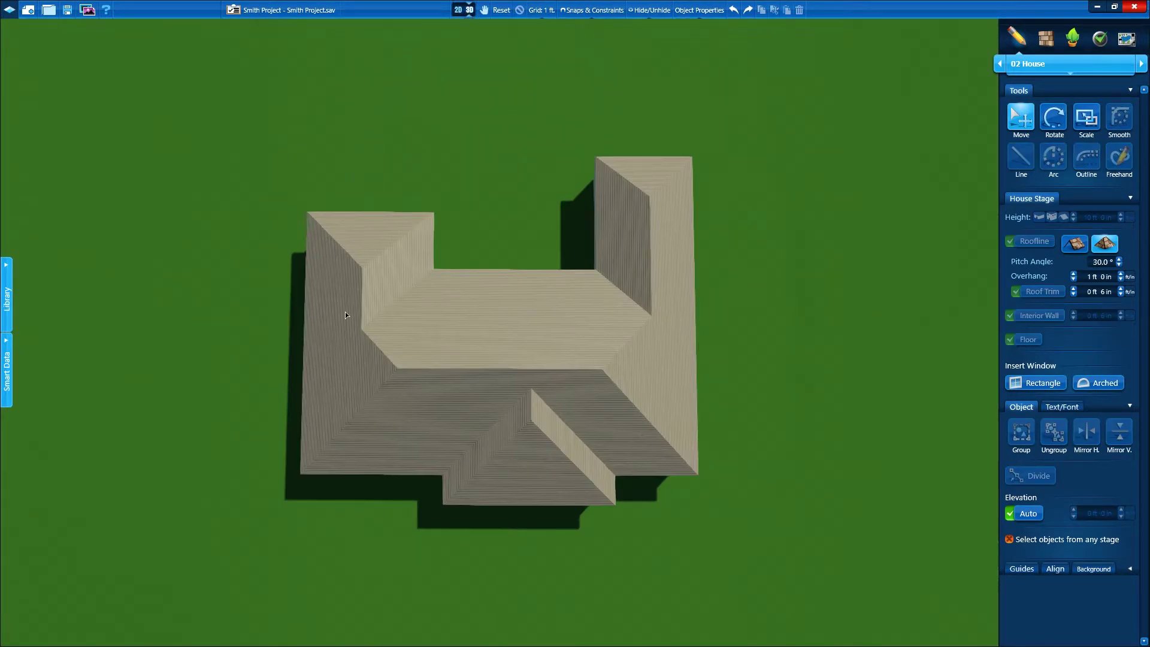
right_drag(595, 421, 415, 246)
scroll(473, 292, up, 5)
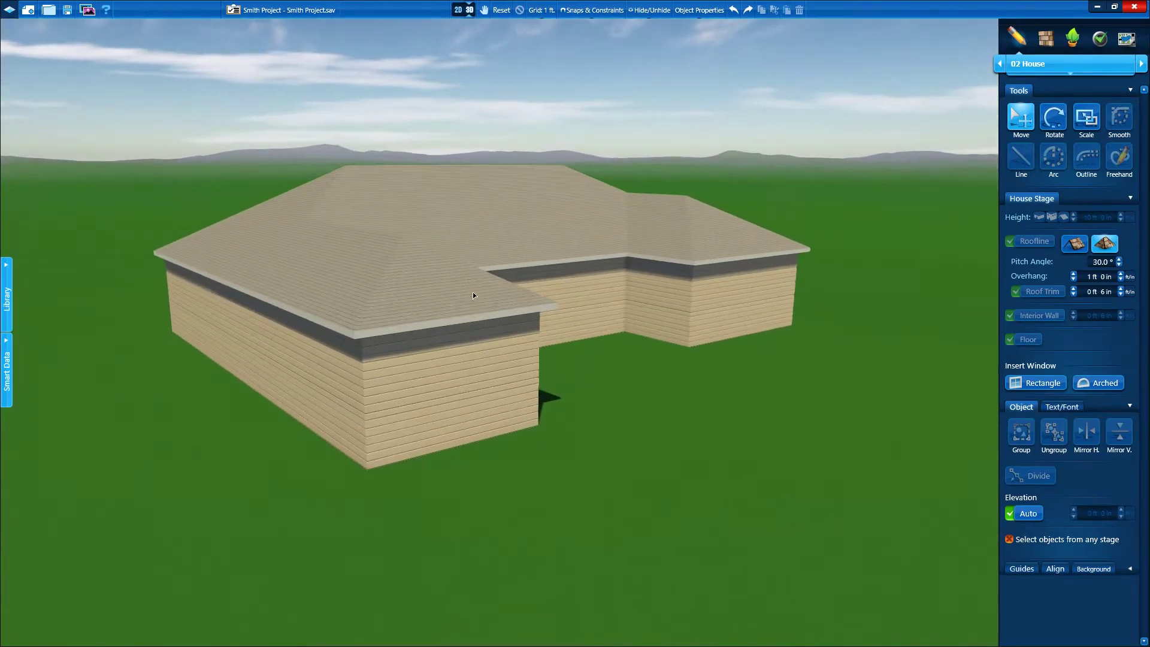
click(472, 291)
click(472, 291)
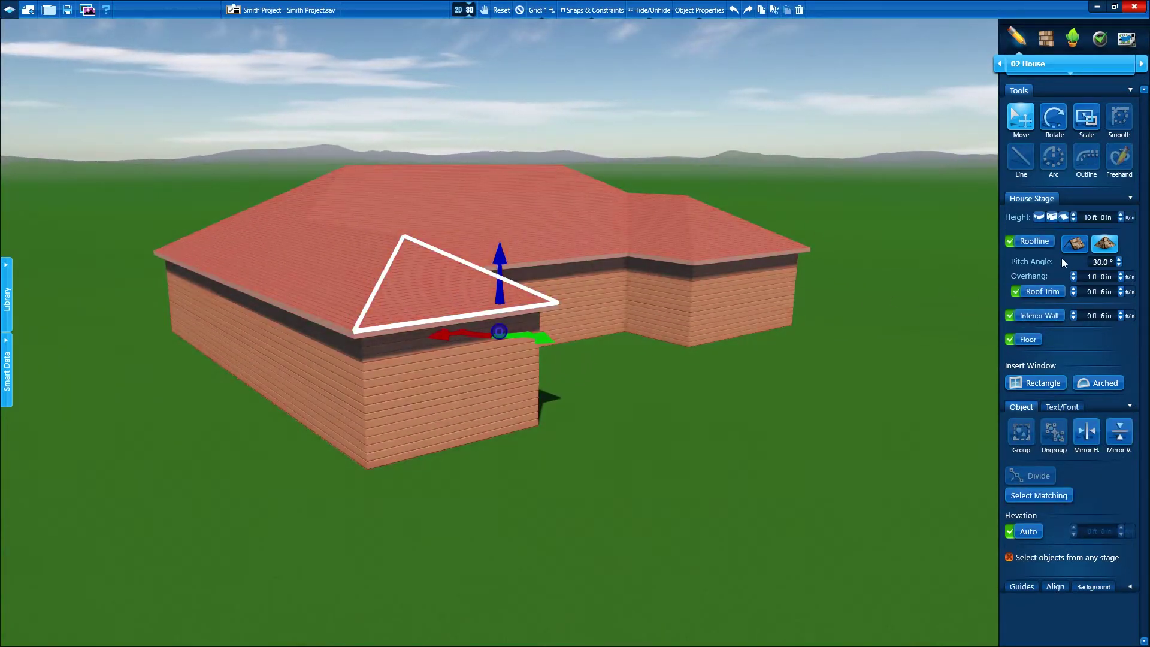
click(1073, 244)
click(1035, 382)
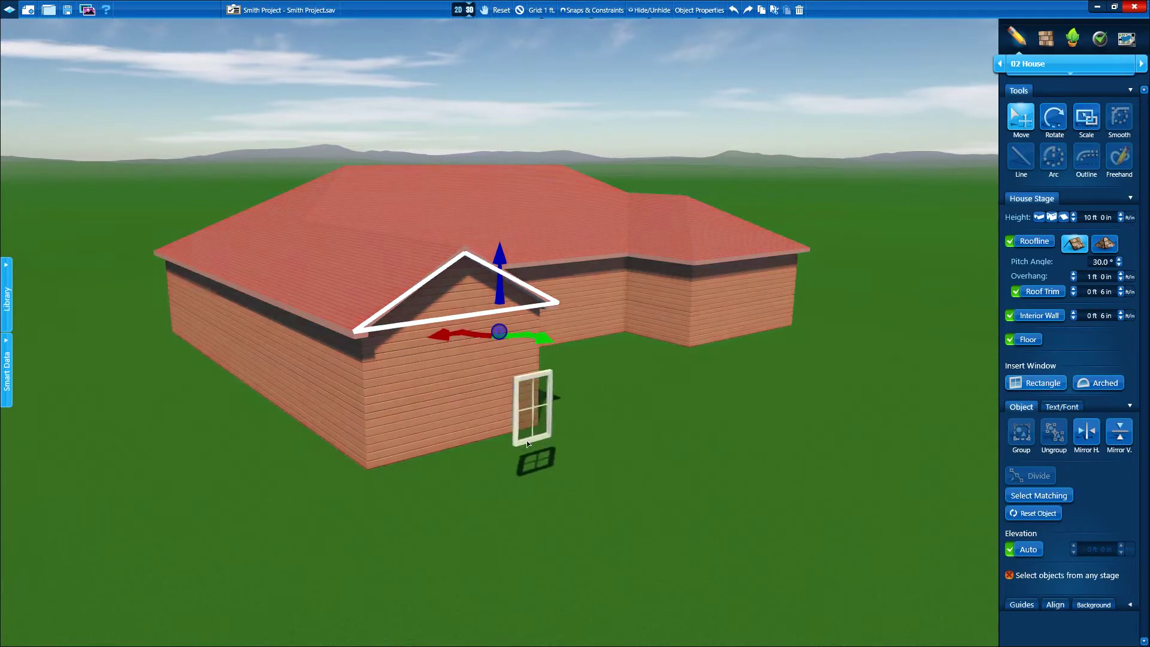
click(462, 404)
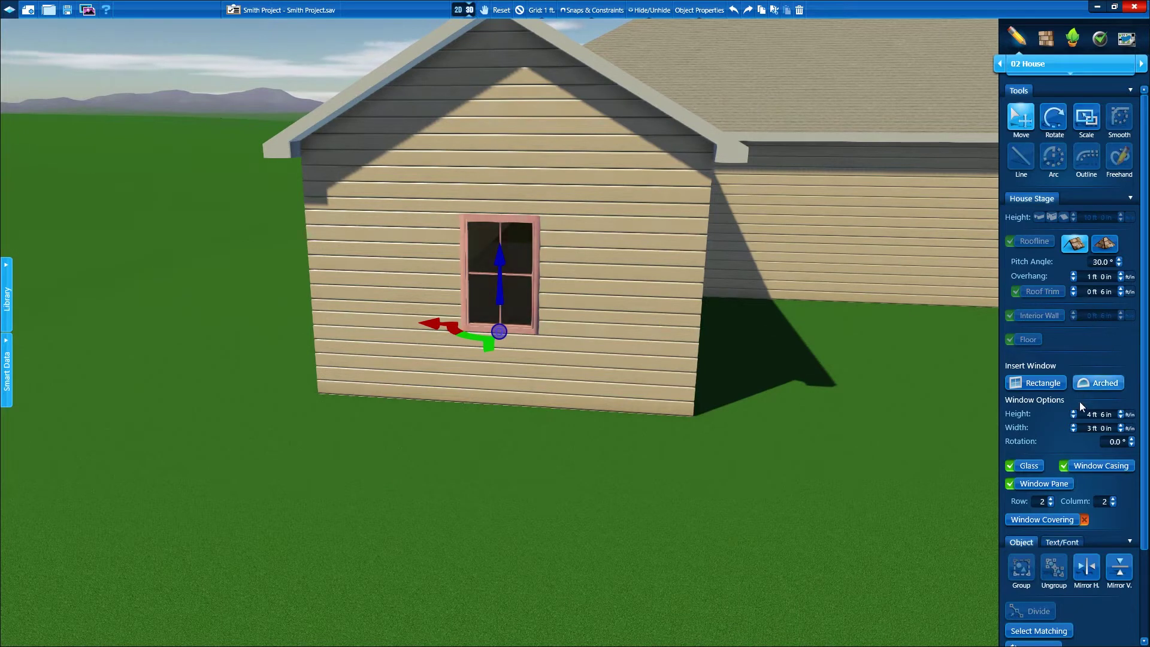
Resize the window to 5 ft 0 in by 3 ft 3 in and place a copy to its right
click(1120, 413)
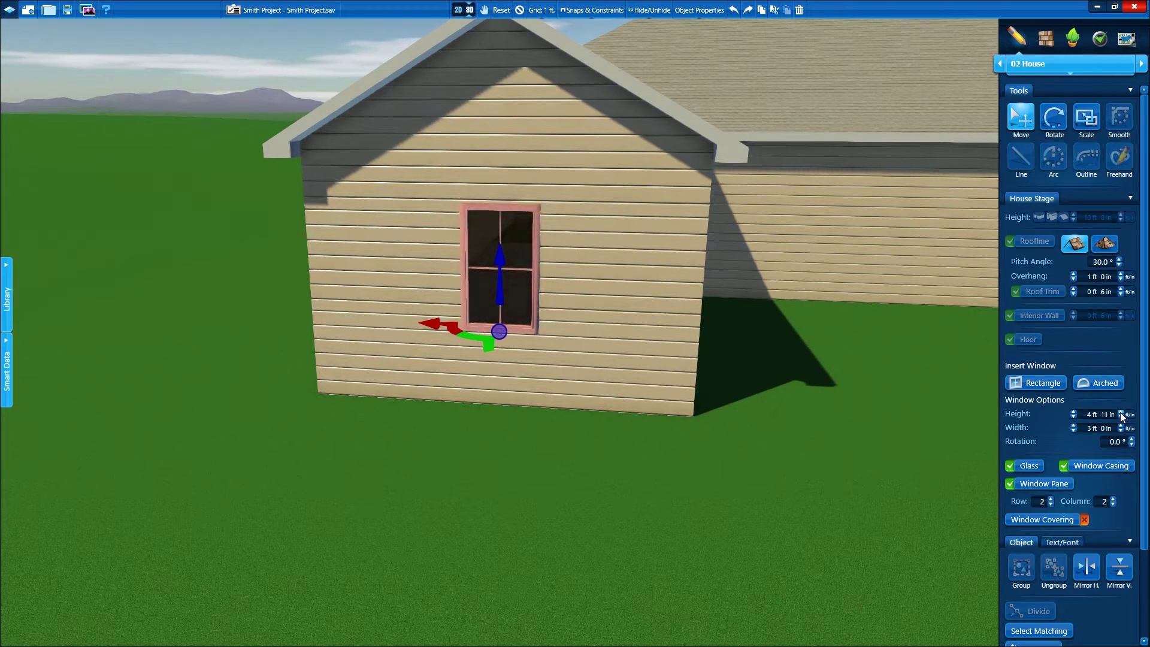
click(1120, 425)
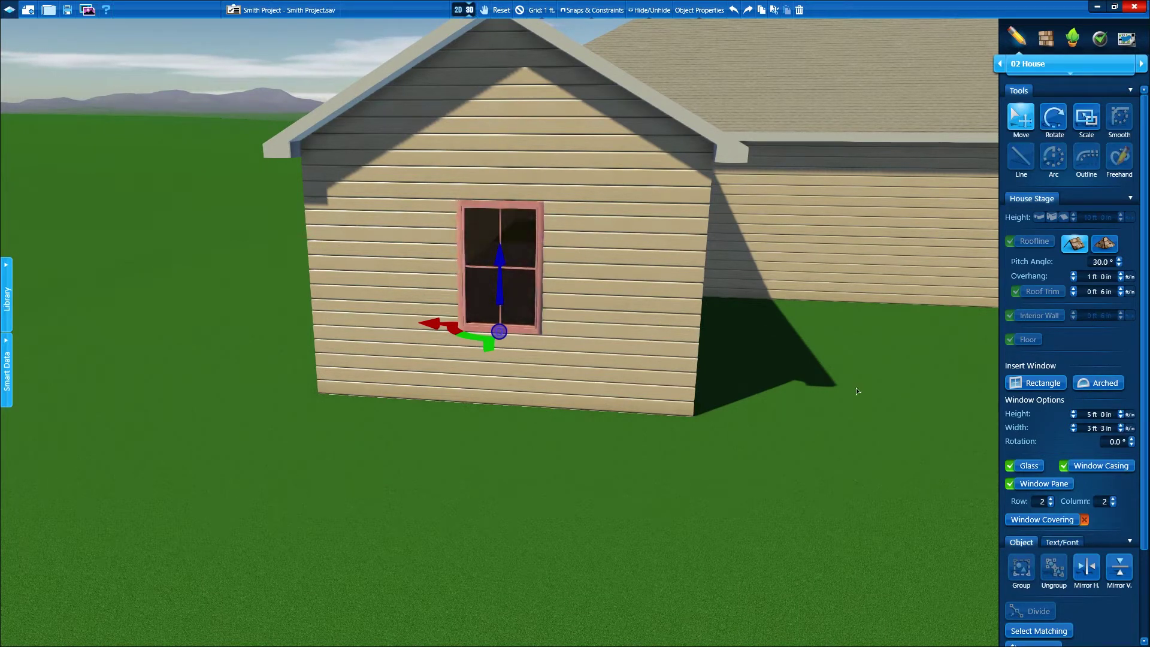
key(ctrl+c)
key(ctrl+v)
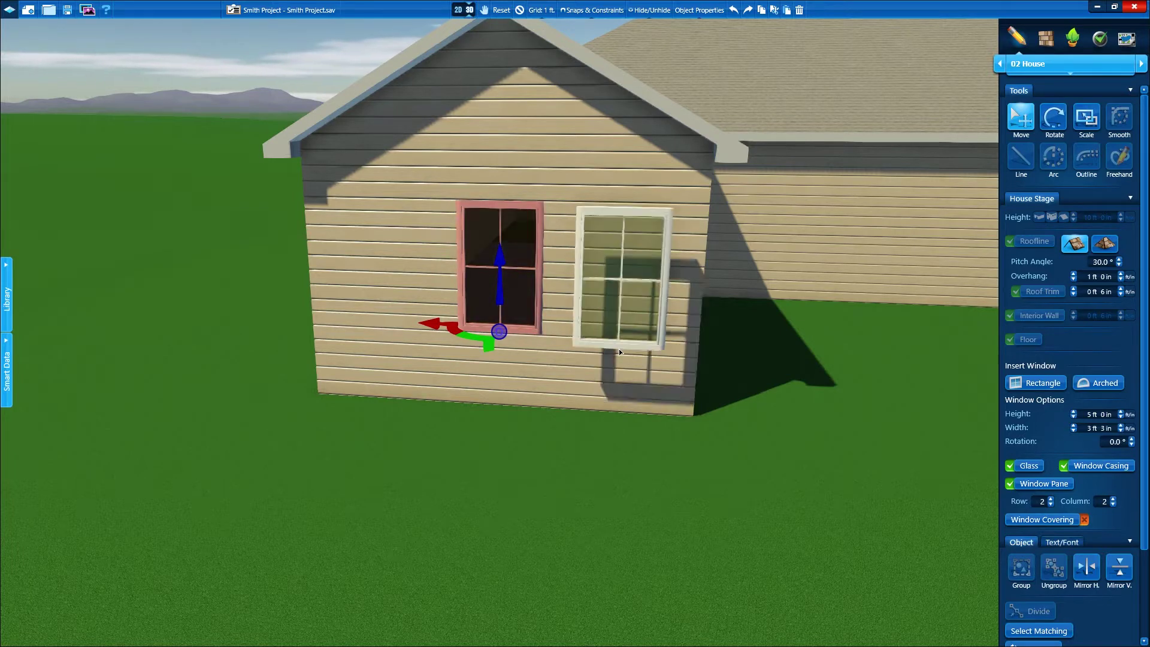
click(618, 339)
Paste a third window left of the others, then orbit out to view the whole wing
middle_drag(617, 336, 364, 321)
key(ctrl+v)
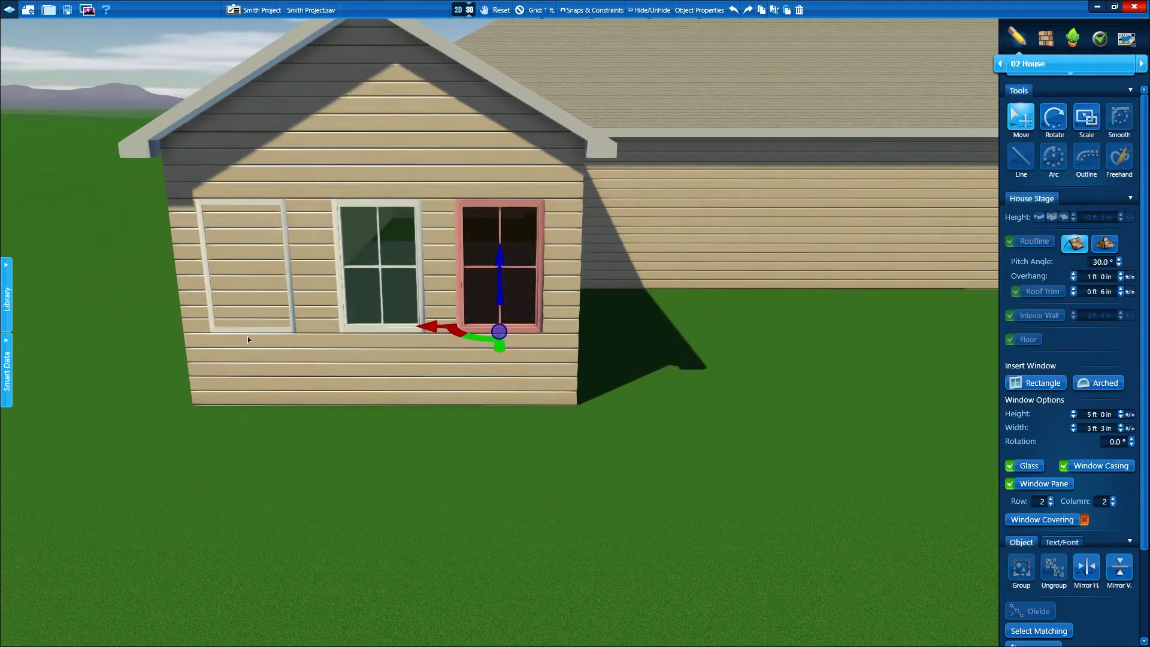
click(247, 336)
middle_drag(247, 336, 513, 323)
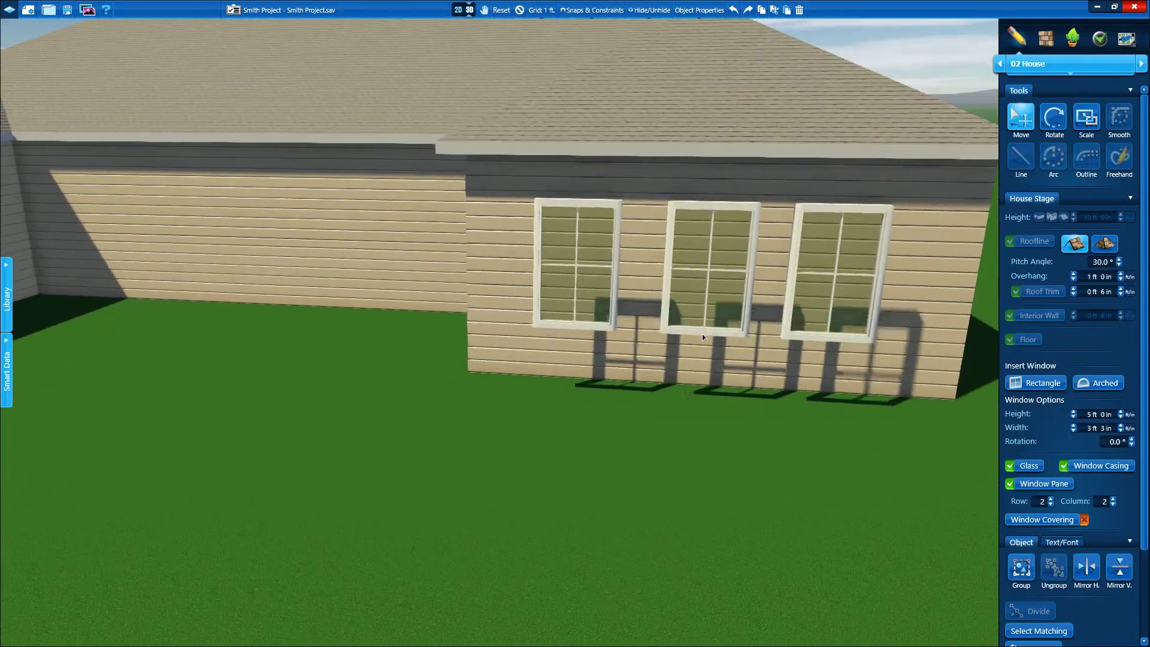
middle_drag(714, 317, 504, 386)
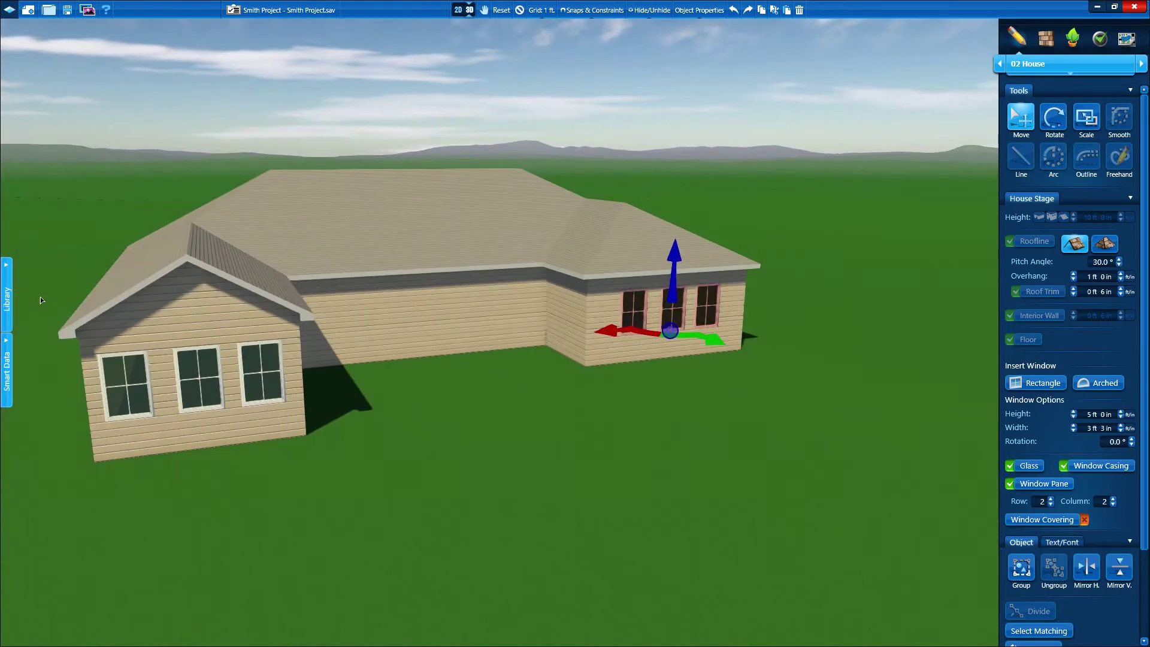
Add an 8' sliding door from the French Style 96" H doors to the recessed middle wall
click(12, 307)
click(56, 101)
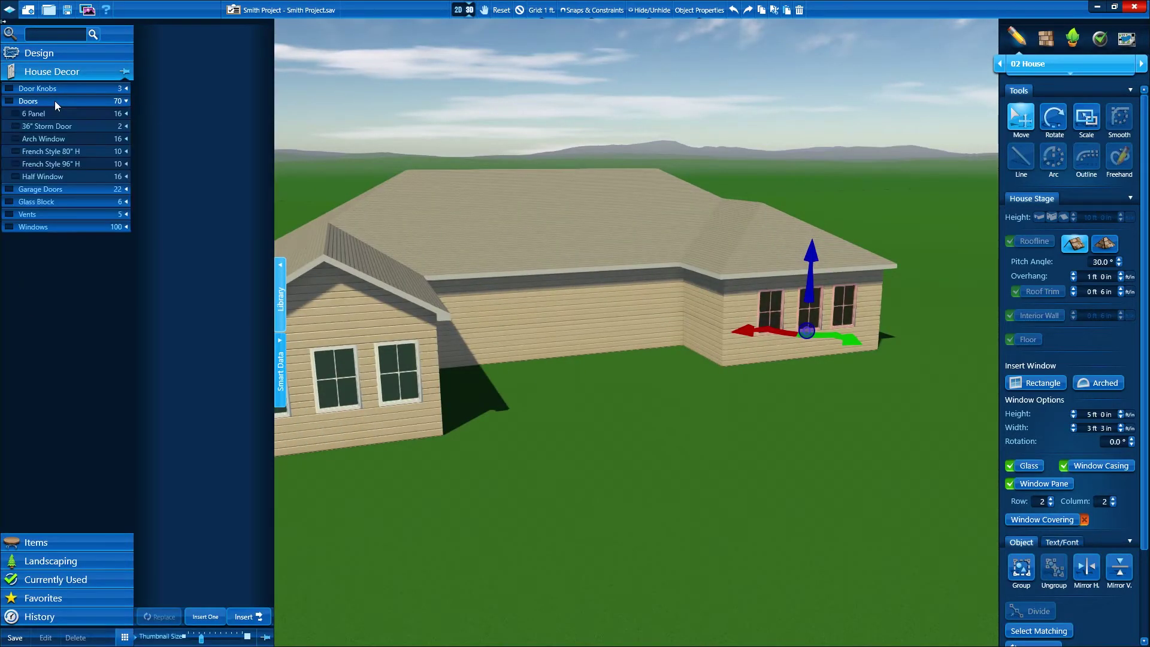
click(54, 161)
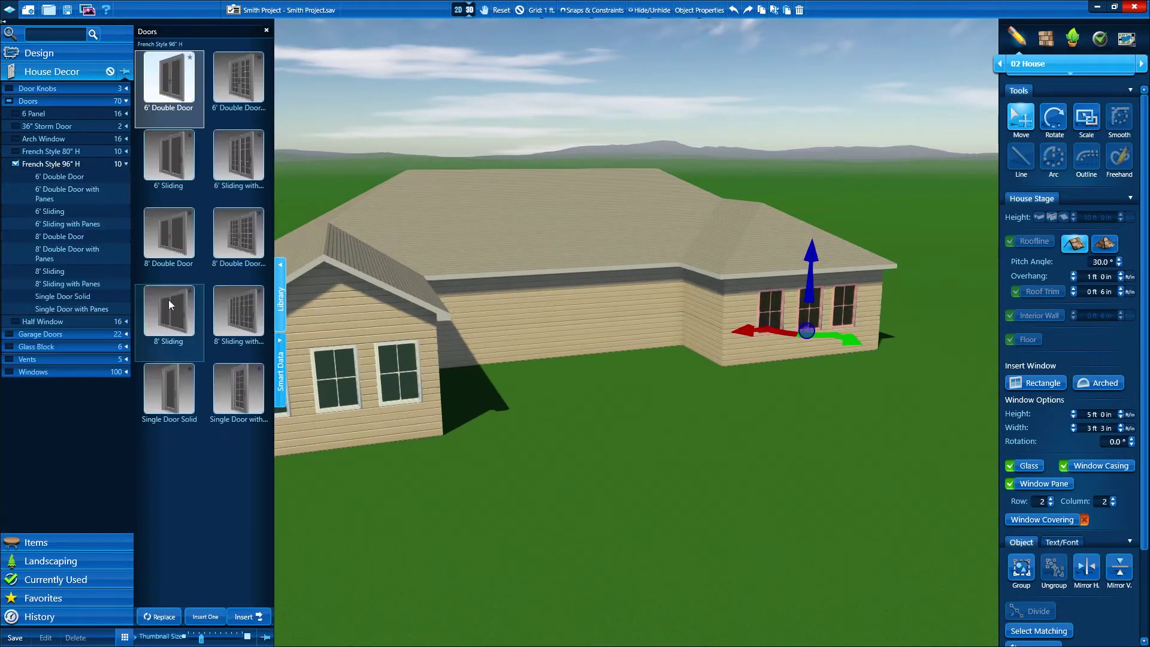
drag(169, 314, 555, 363)
Collapse the item library and return to the 2D top-down plan
scroll(620, 280, up, 2)
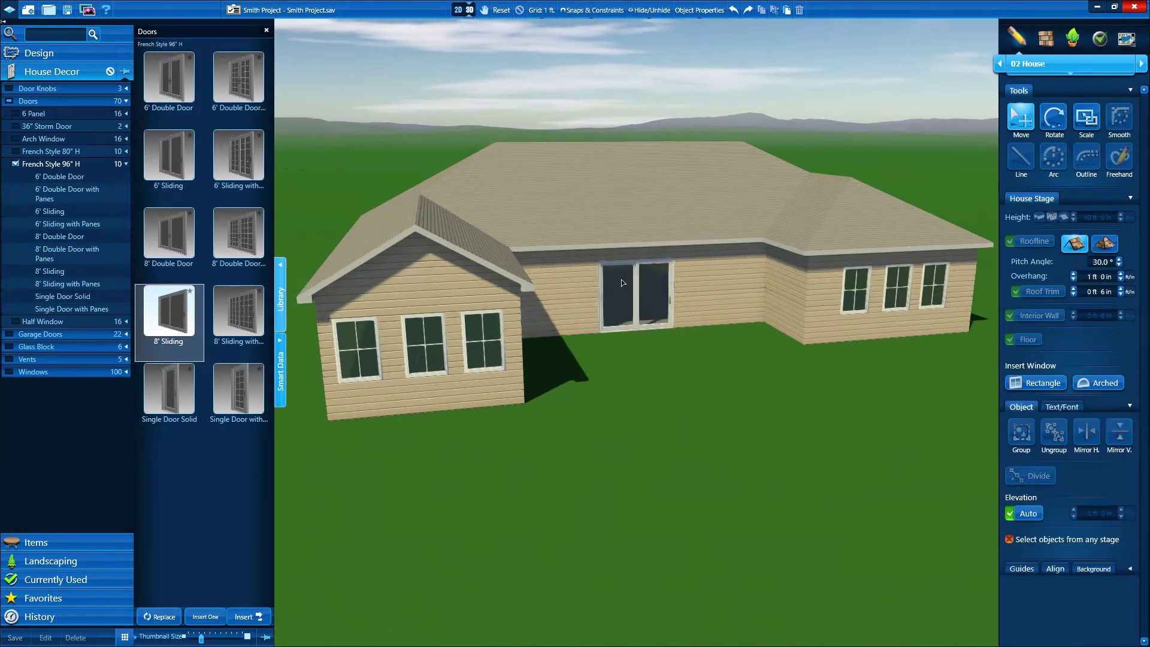
scroll(630, 285, up, 1)
click(285, 309)
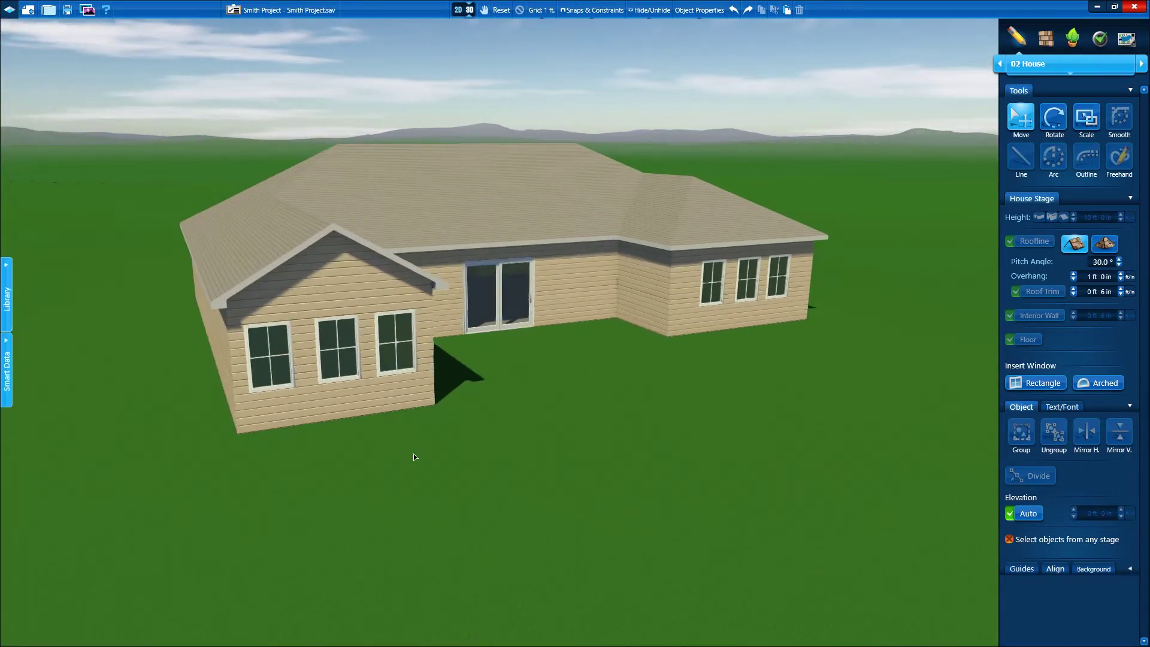
click(468, 11)
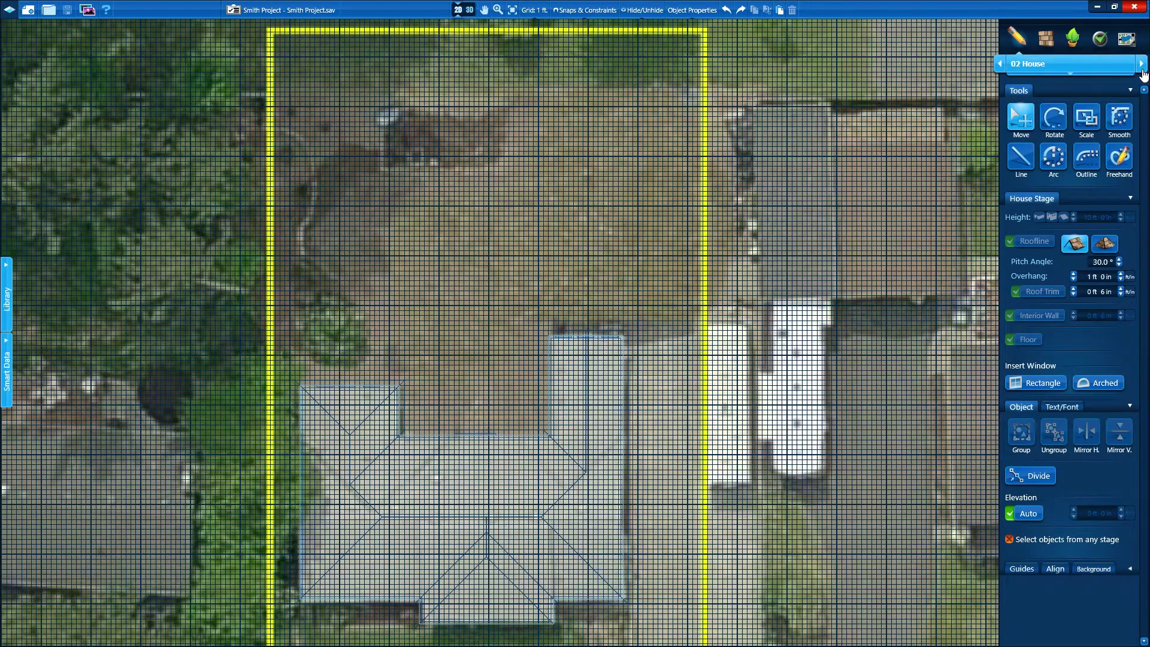
In stage 03, draw a fence from the house's right side along the parcel lines to its left side
click(1142, 65)
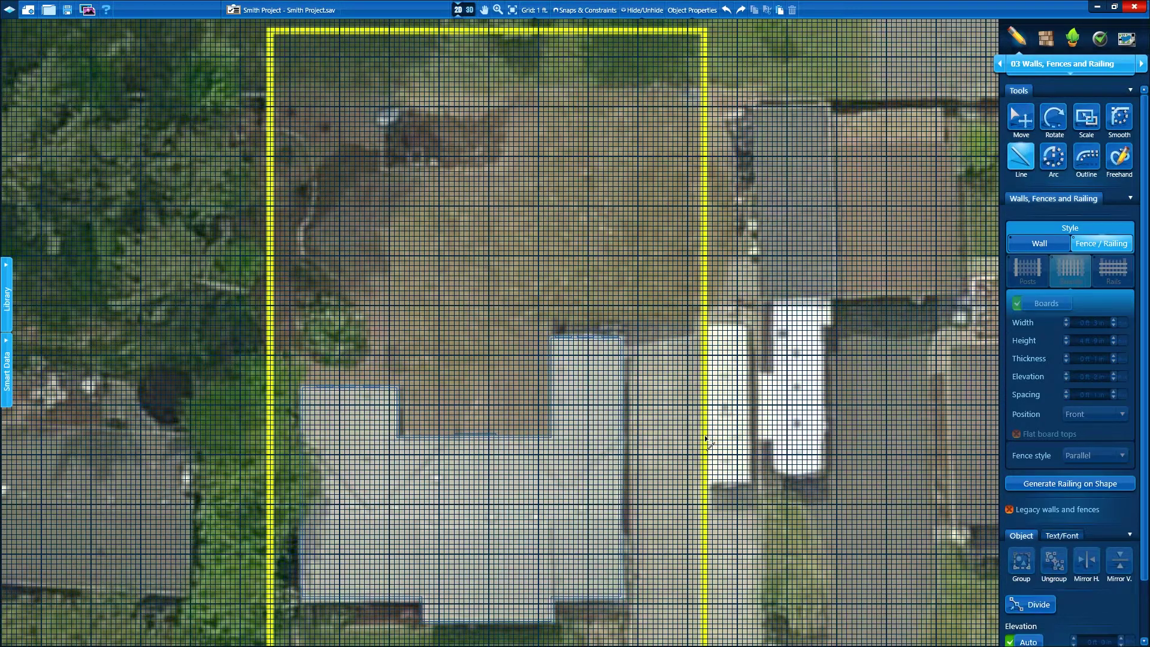
click(623, 505)
click(702, 504)
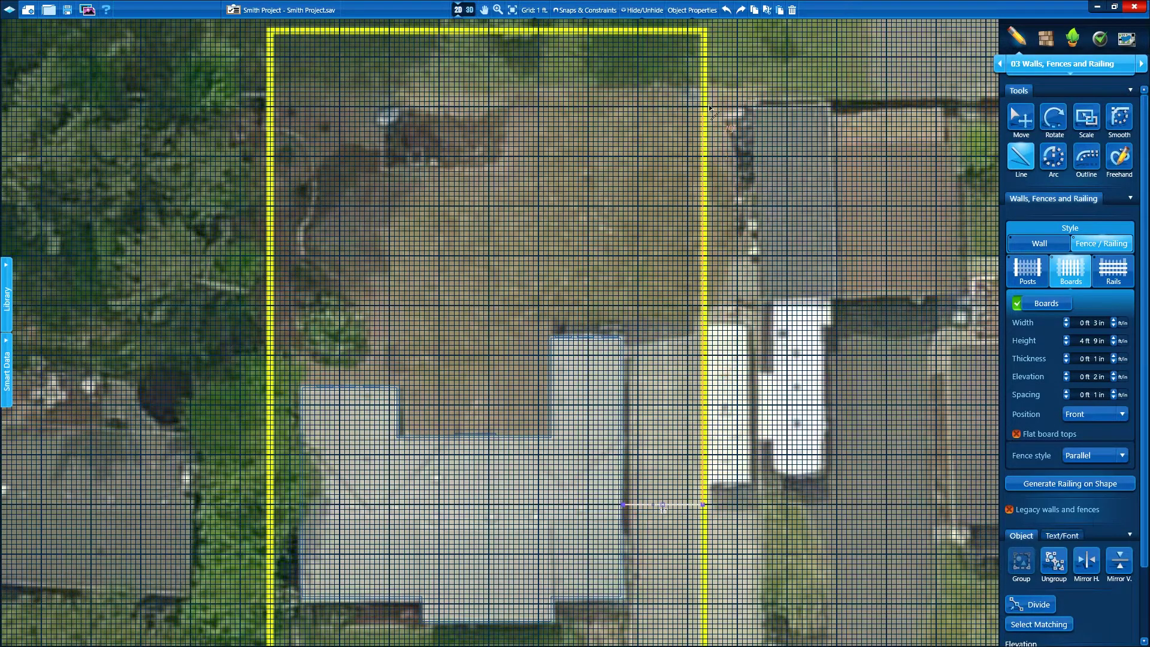
click(703, 29)
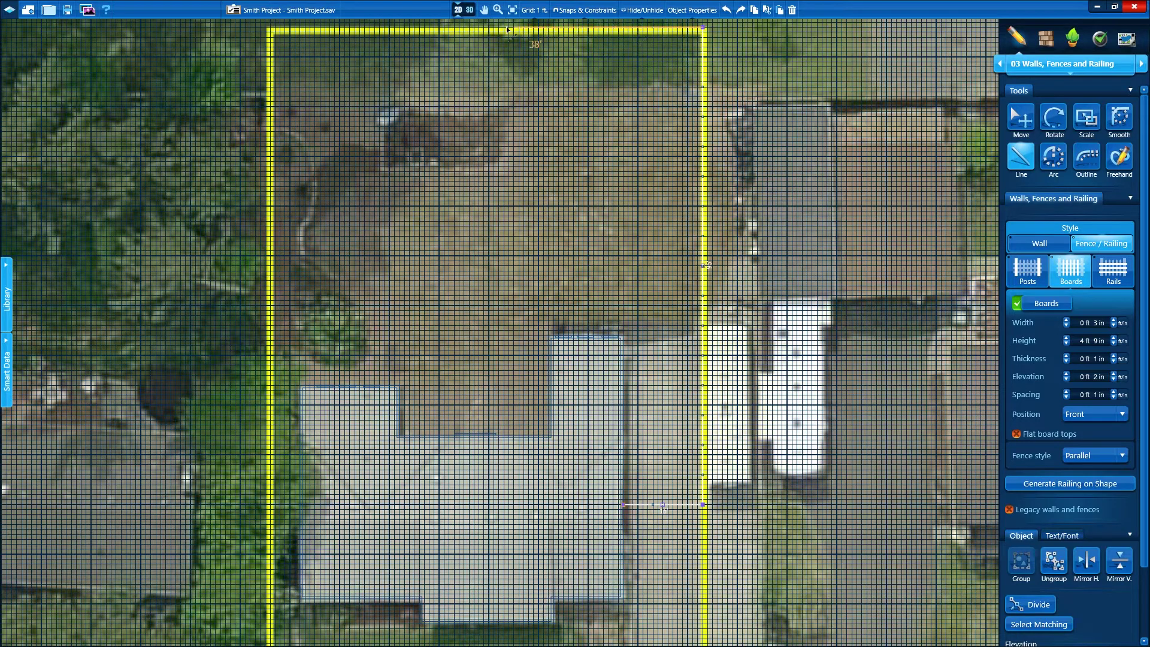
click(265, 28)
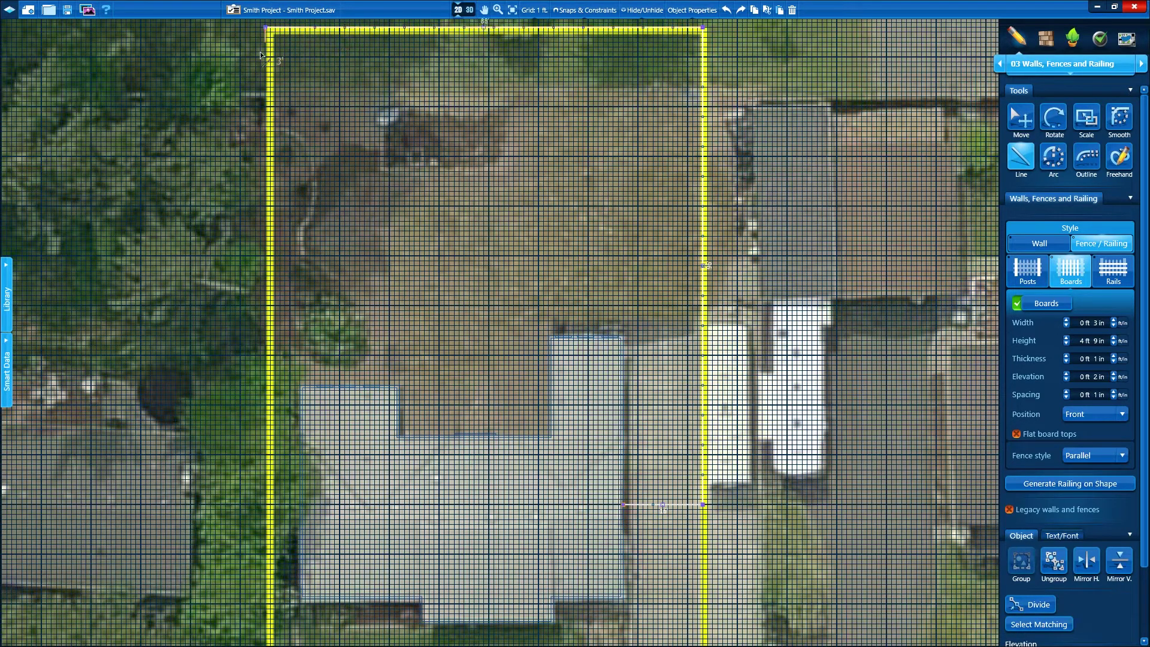
click(265, 505)
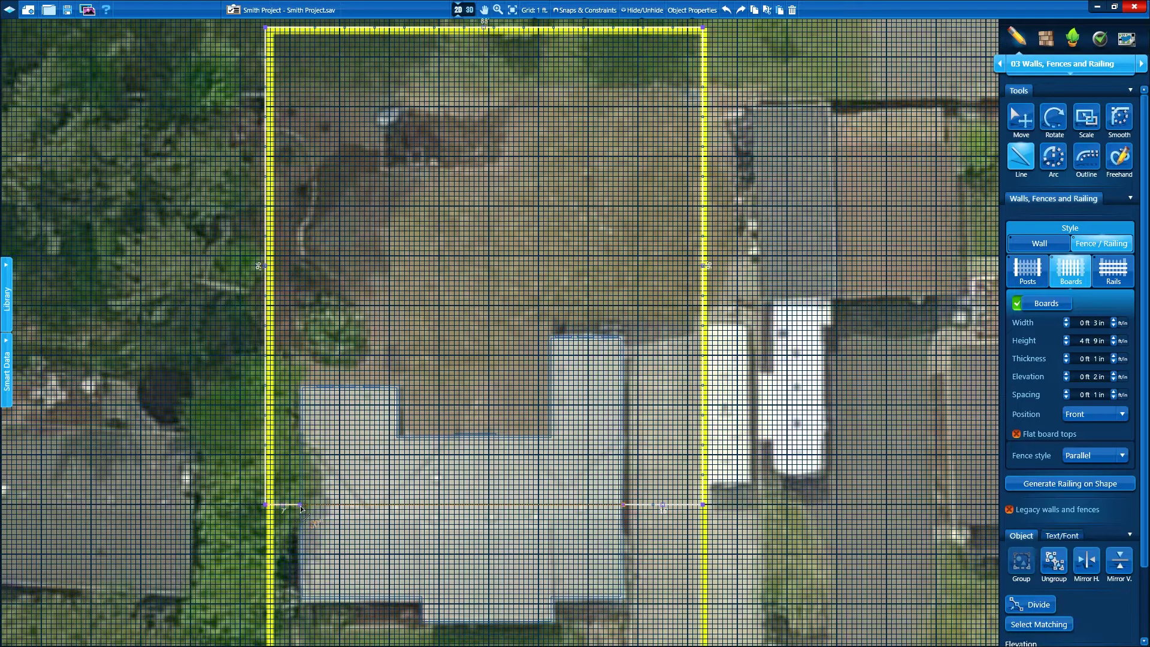
click(301, 505)
key(Escape)
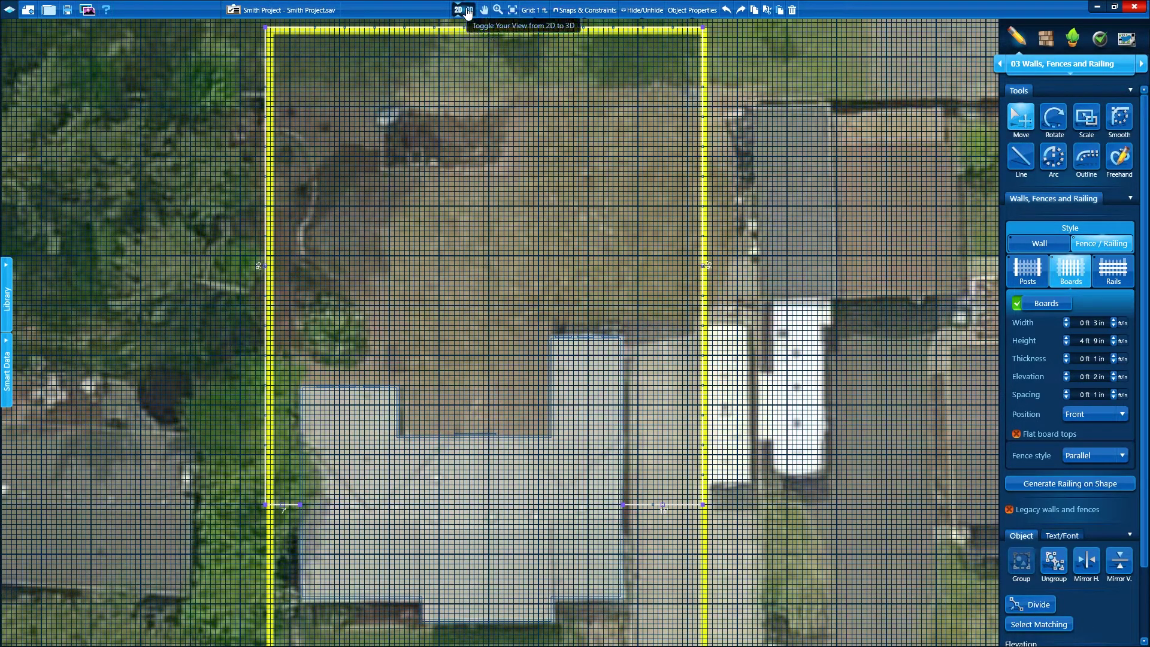
In 3D, try fence presets and settle on Wood, Semi-Privacy, then orbit to check the far corner
click(467, 11)
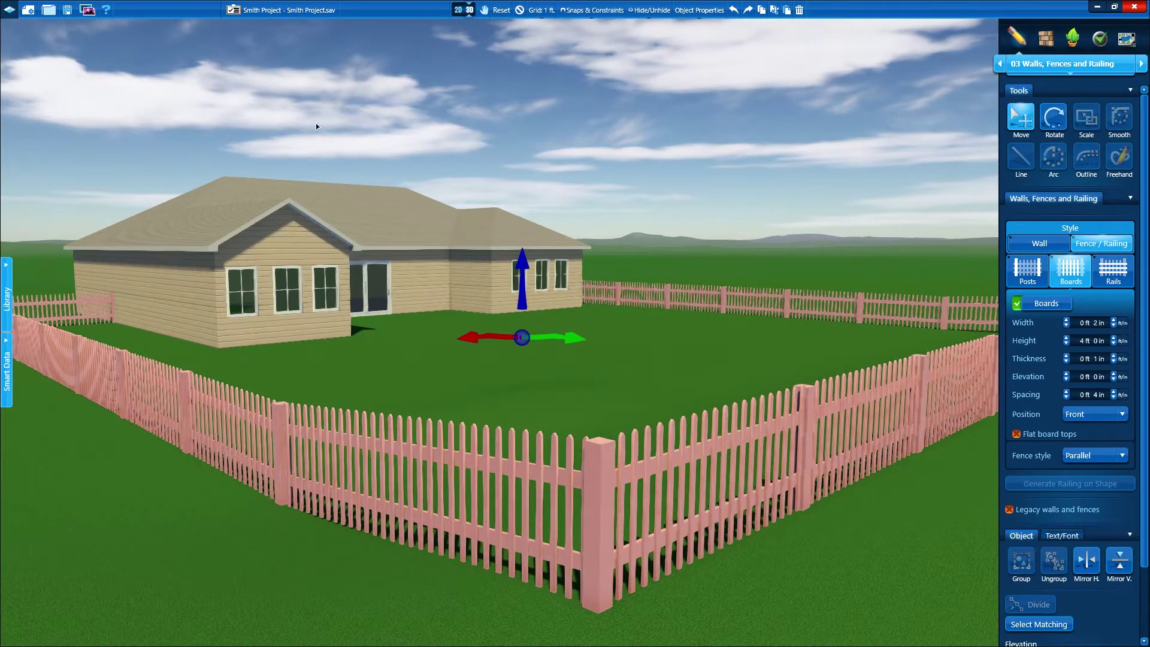
click(6, 287)
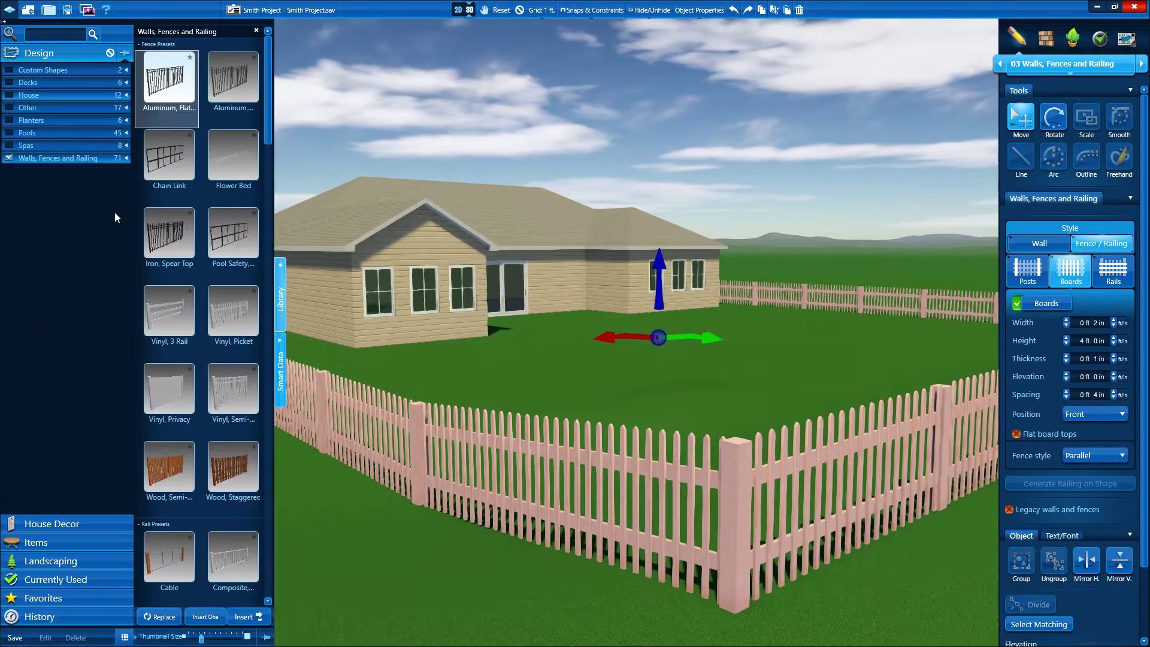
click(173, 81)
click(169, 234)
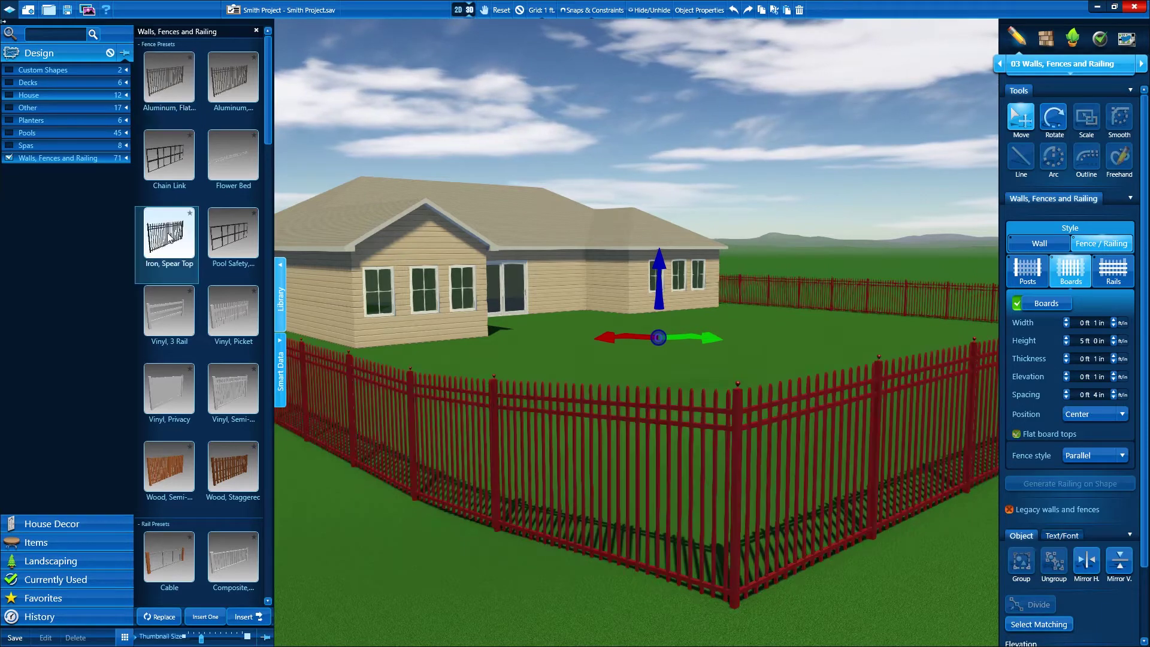
click(163, 460)
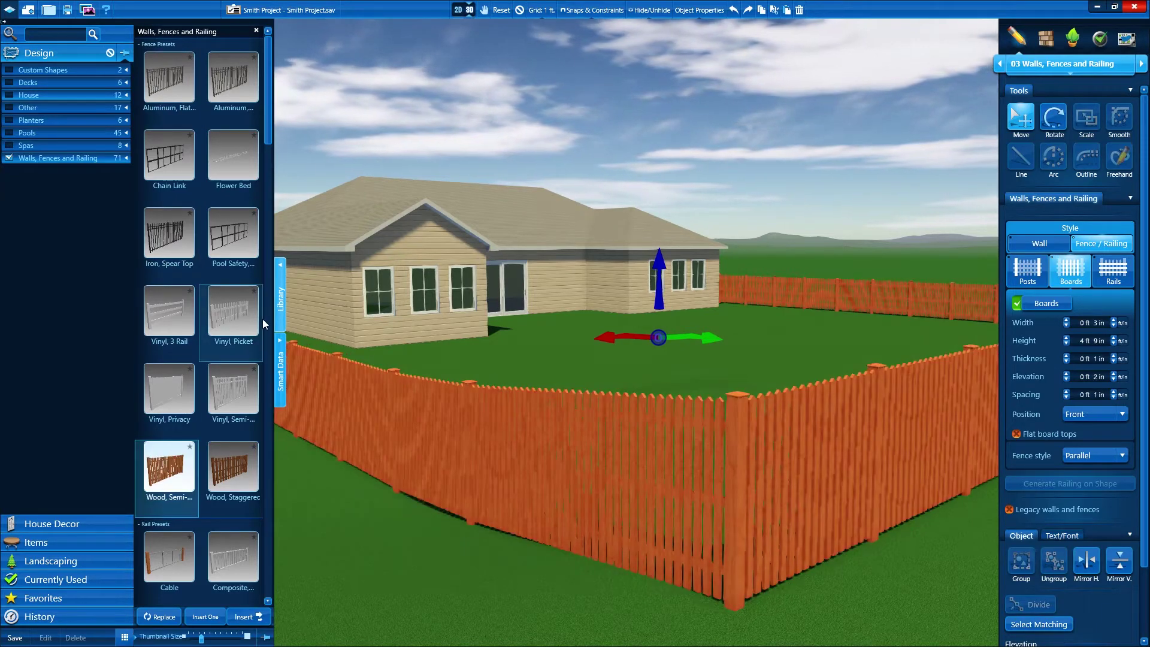
click(279, 290)
scroll(383, 389, up, 5)
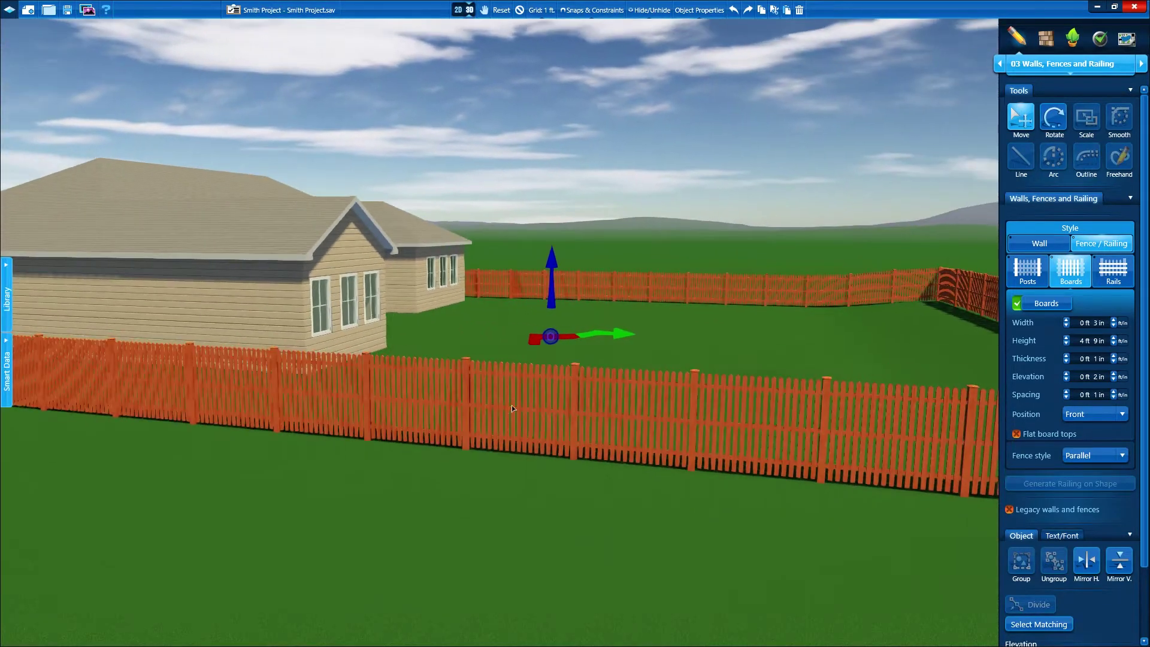
middle_drag(511, 408, 617, 427)
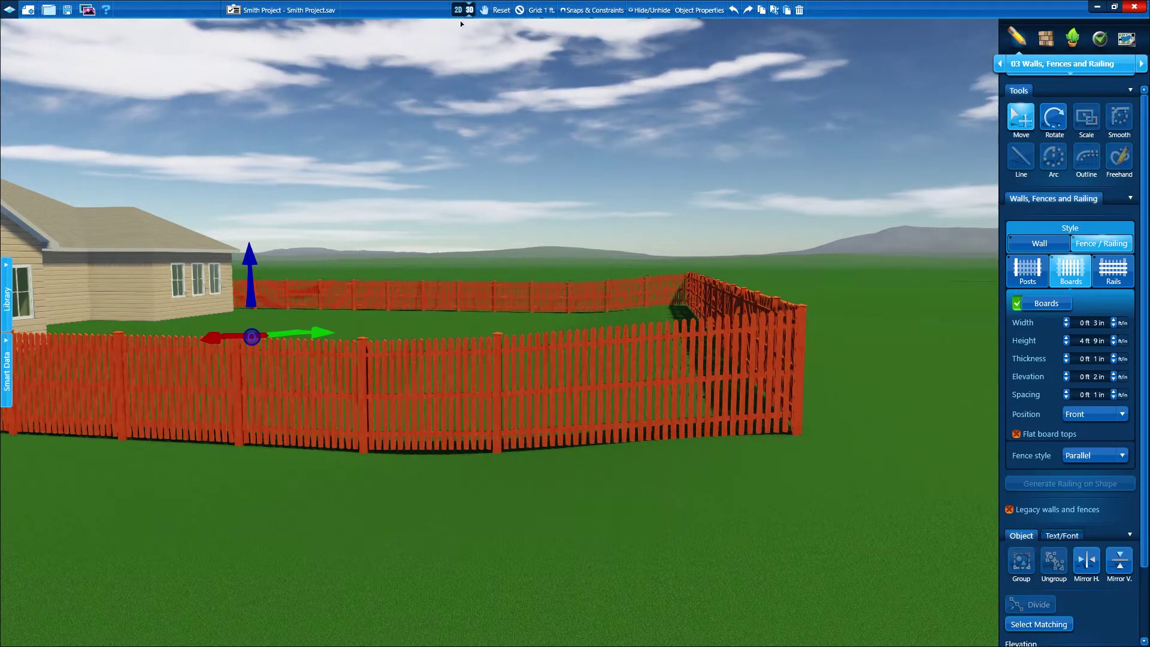
Back in the 2D plan, hide the GIS Background Image through Hide/Unhide
click(458, 11)
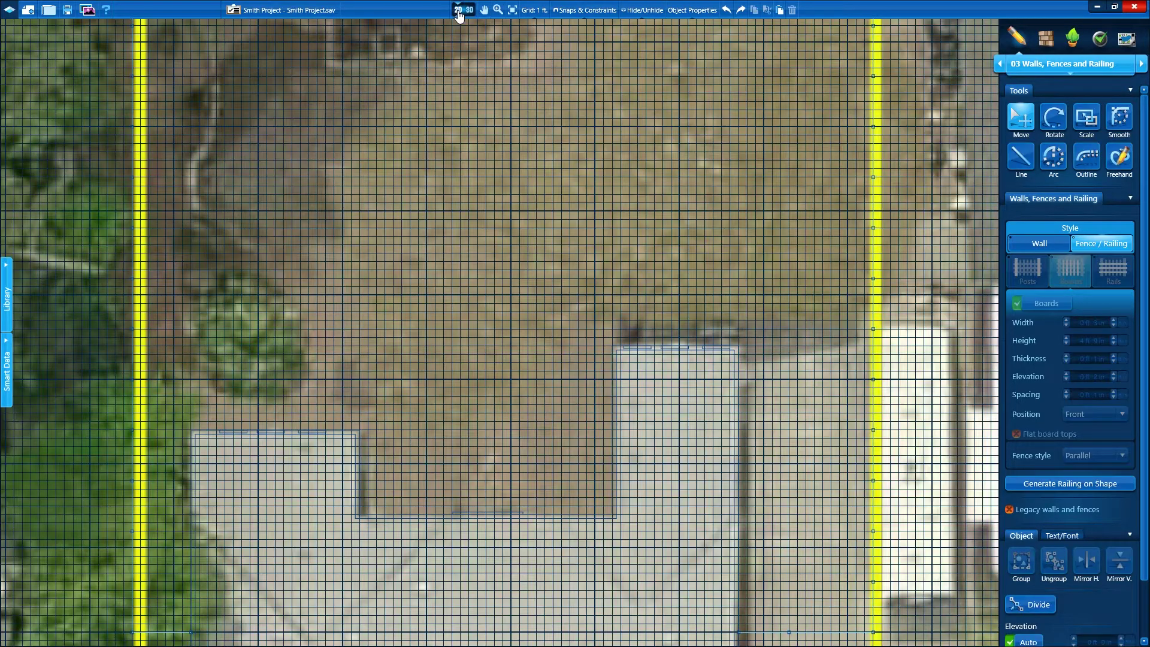
click(642, 10)
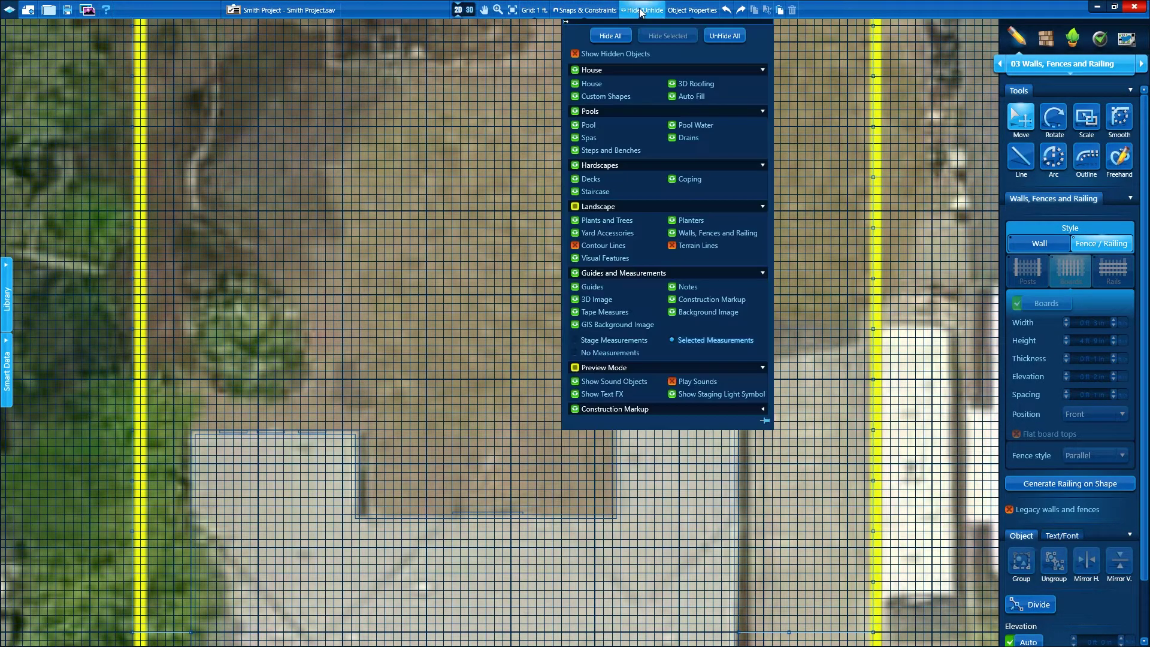
click(608, 326)
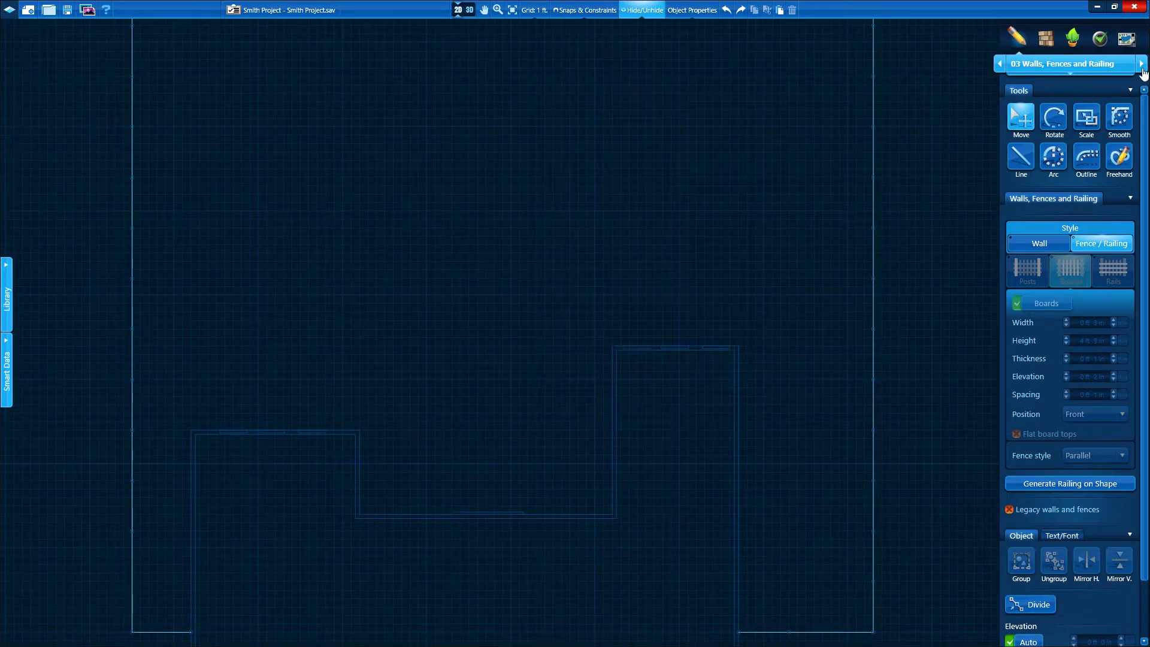
click(1141, 64)
Advance to stage 05 Pools, opening and then collapsing the Freeform pools library
click(1141, 64)
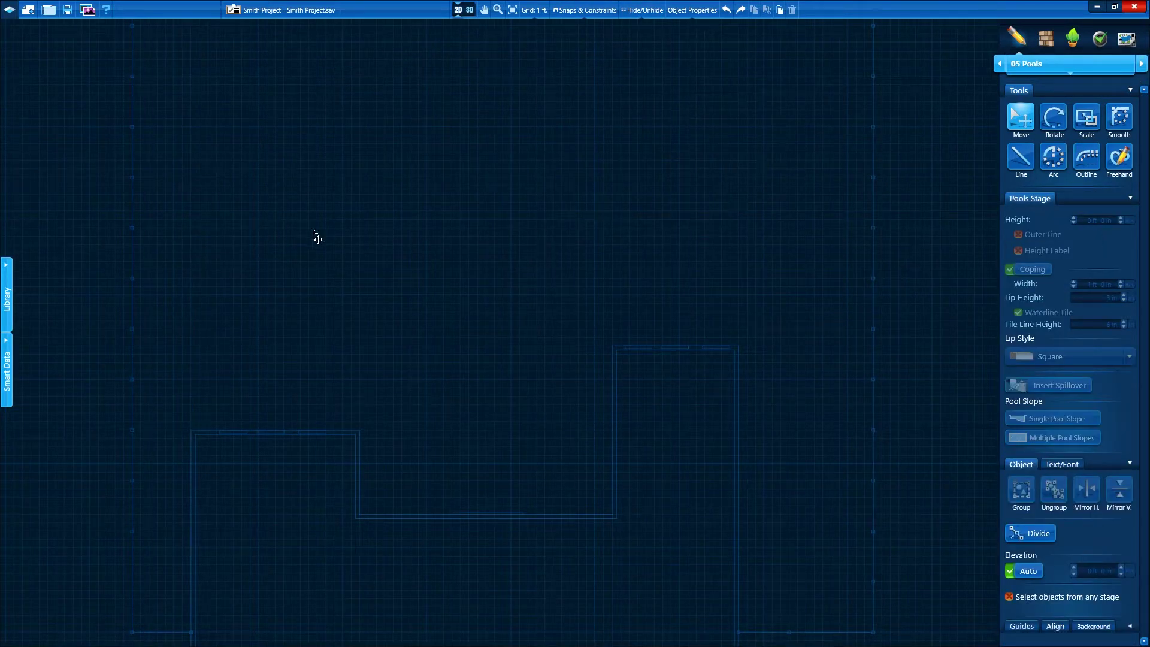
click(7, 288)
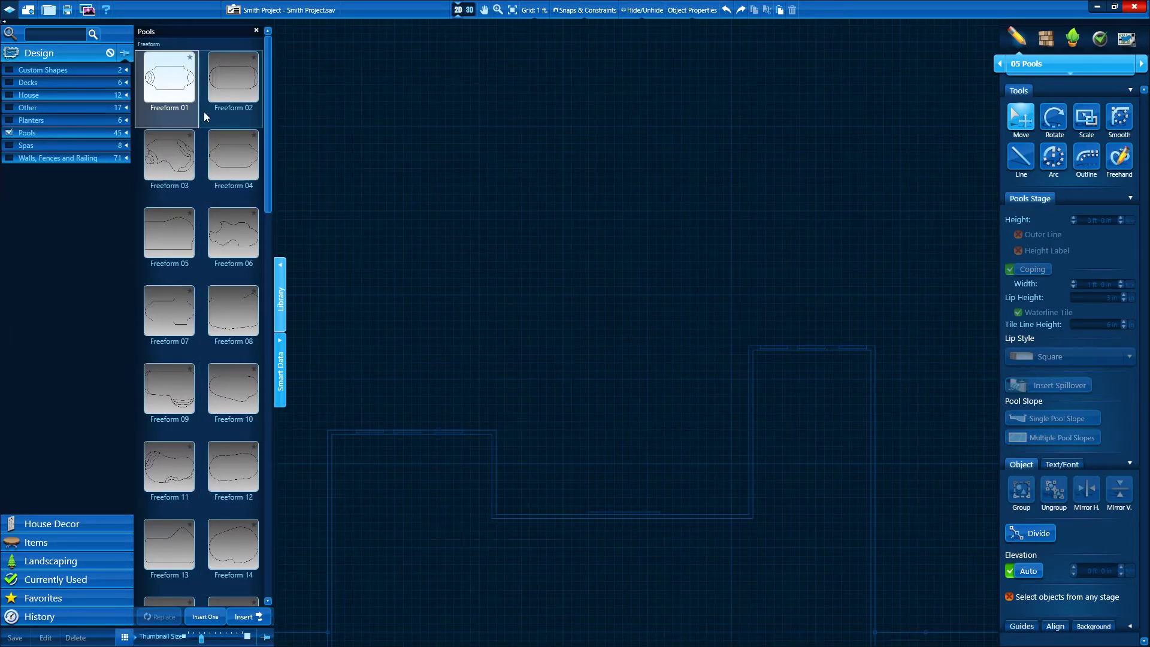
click(278, 273)
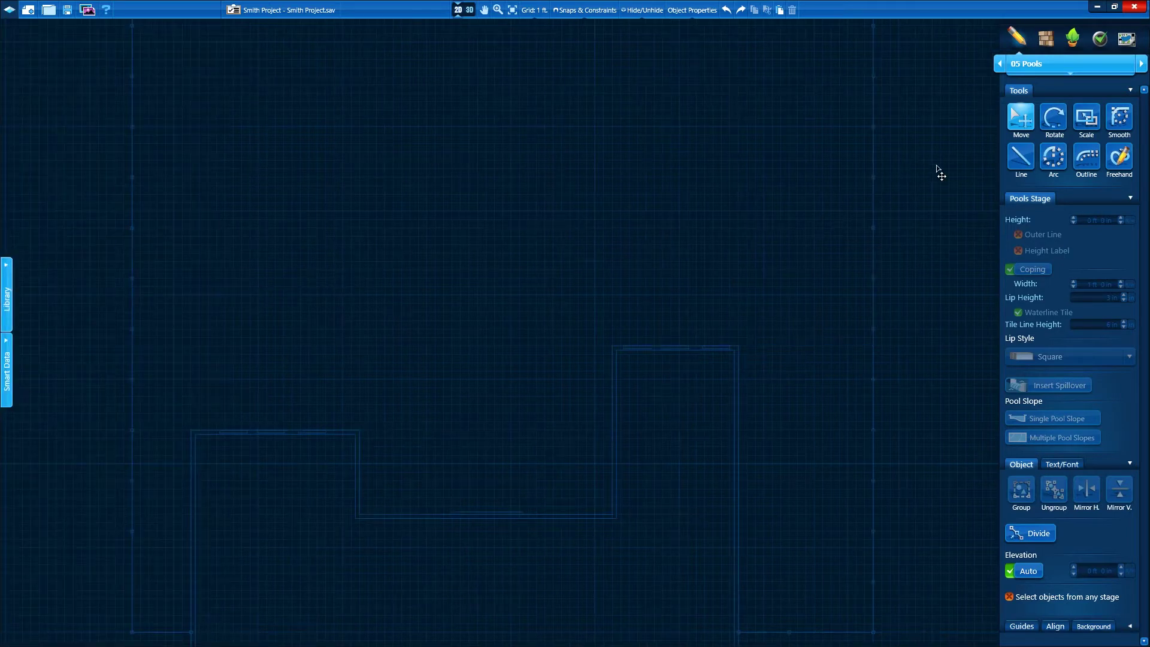
Start the pool with a 30' bottom edge and a 4'-radius semicircular left end
click(1019, 155)
click(611, 261)
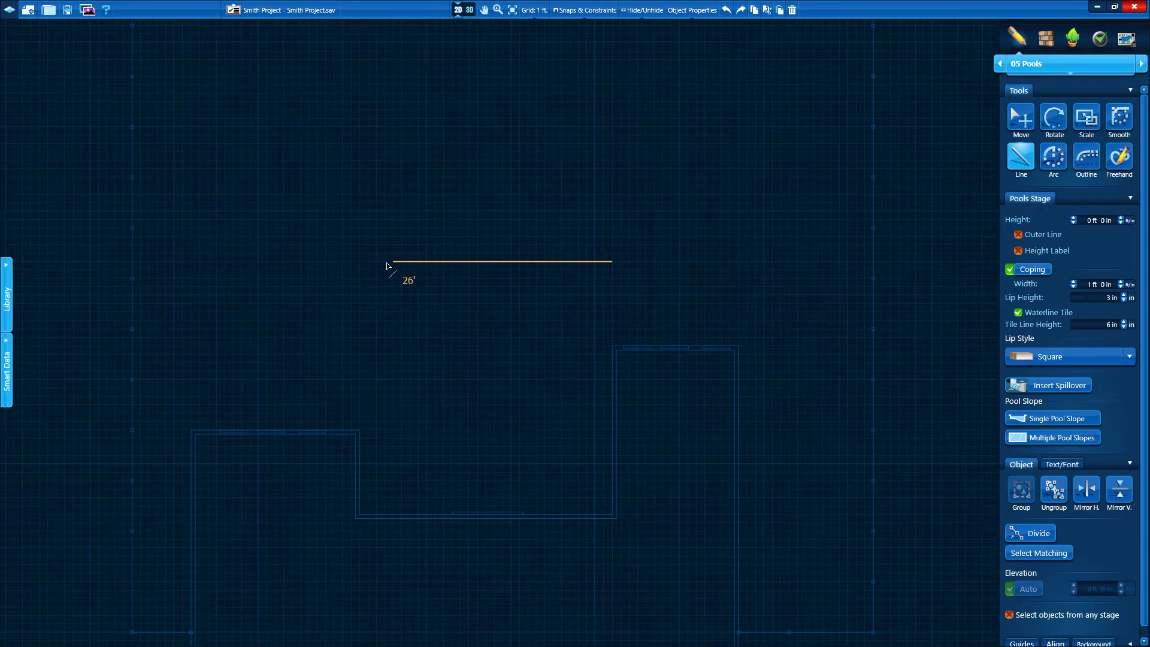
click(360, 262)
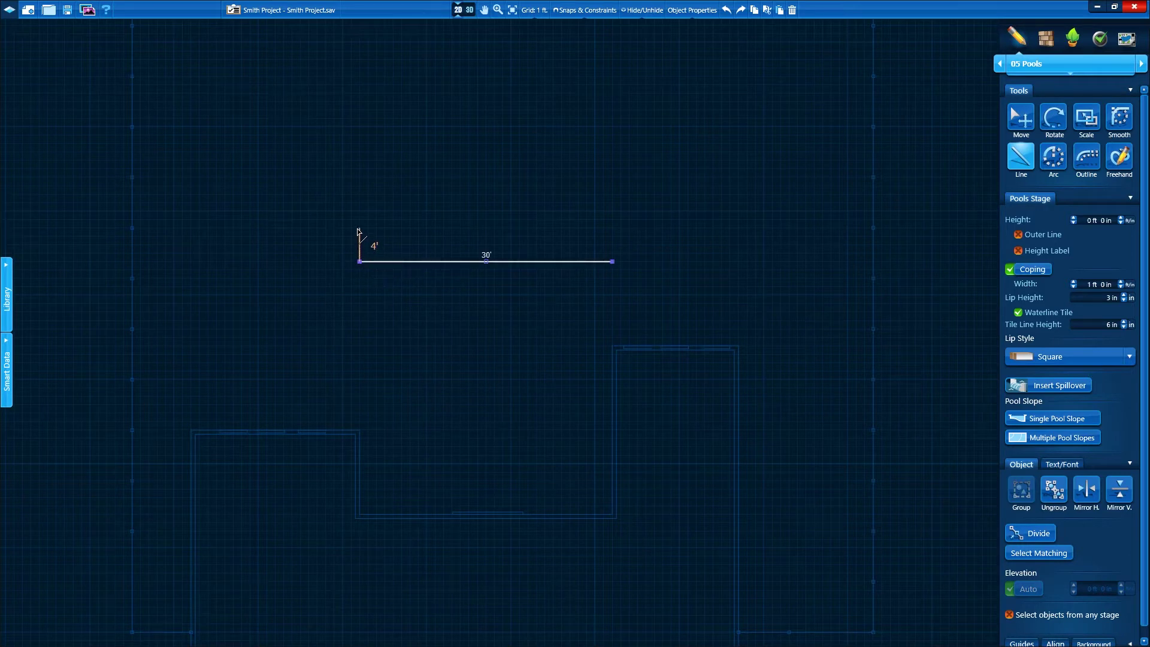
click(359, 229)
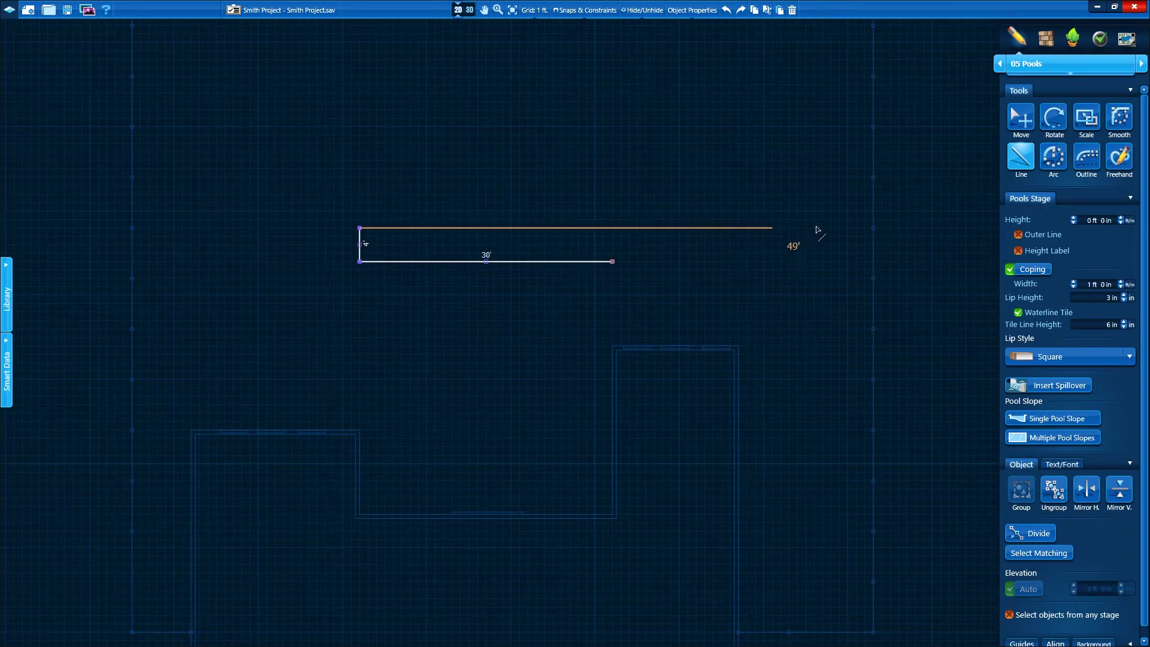
click(1053, 158)
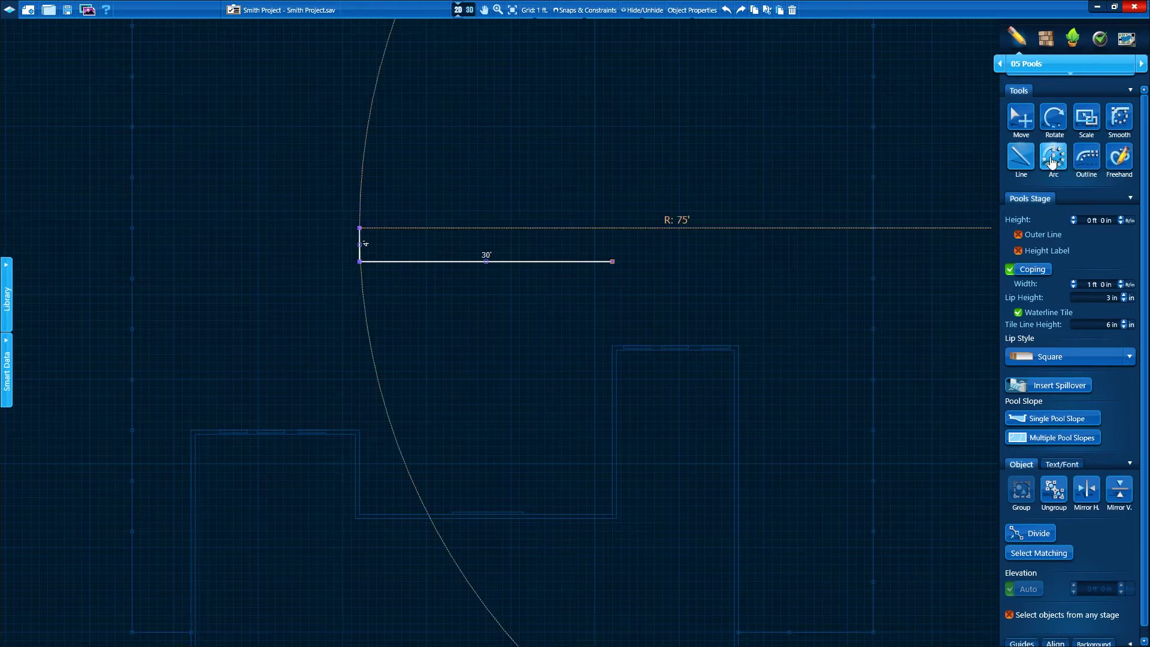
click(360, 196)
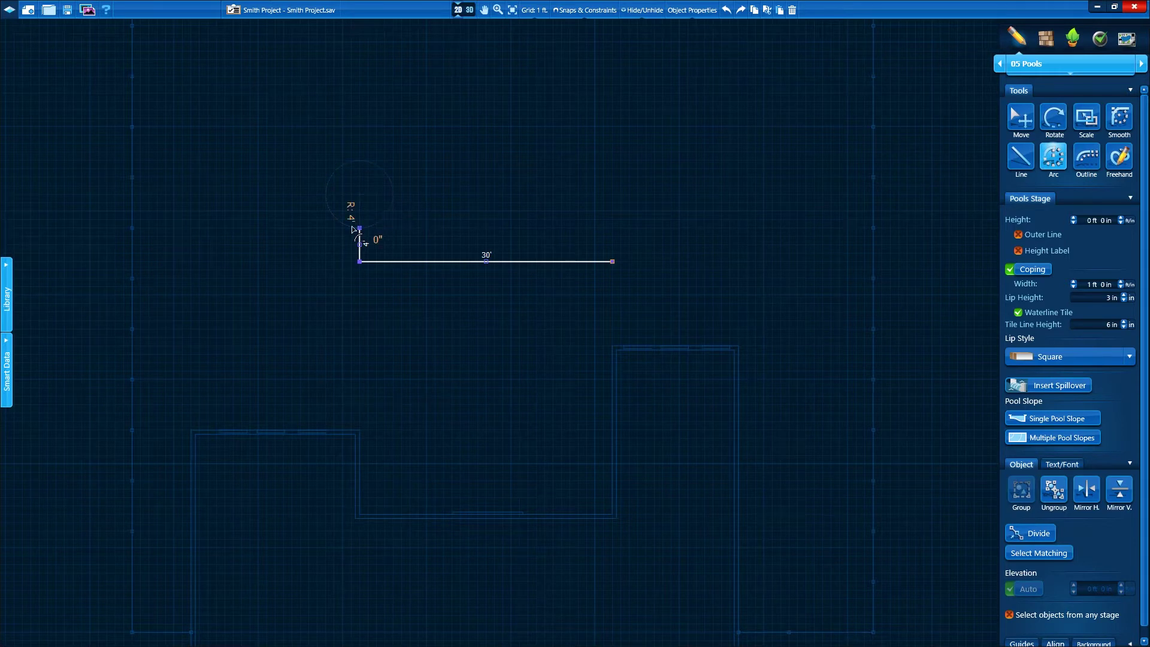
click(359, 160)
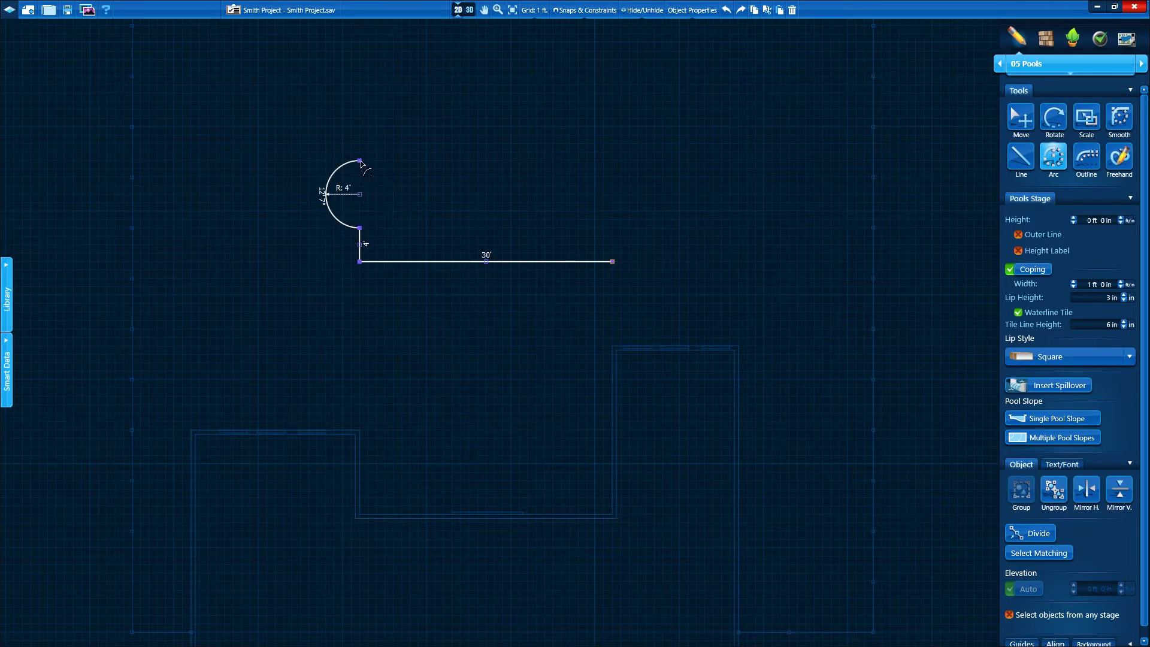
Draw the 30' top edge and the 4'-radius right end to close the pool, then preview it in 3D
click(1018, 160)
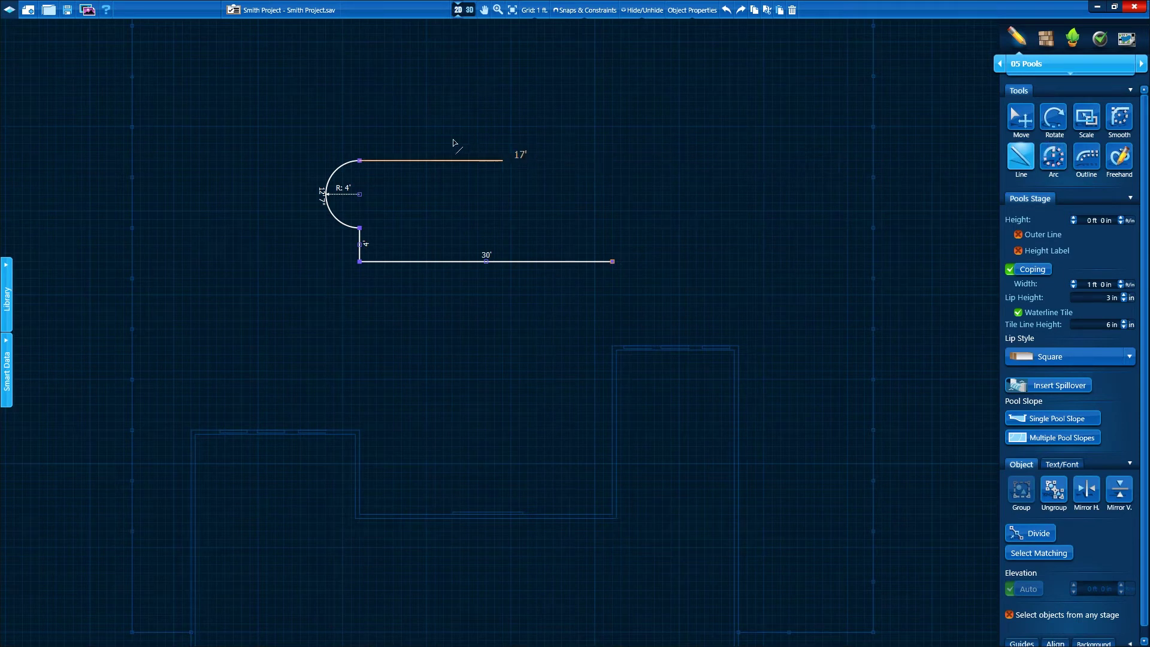
click(359, 127)
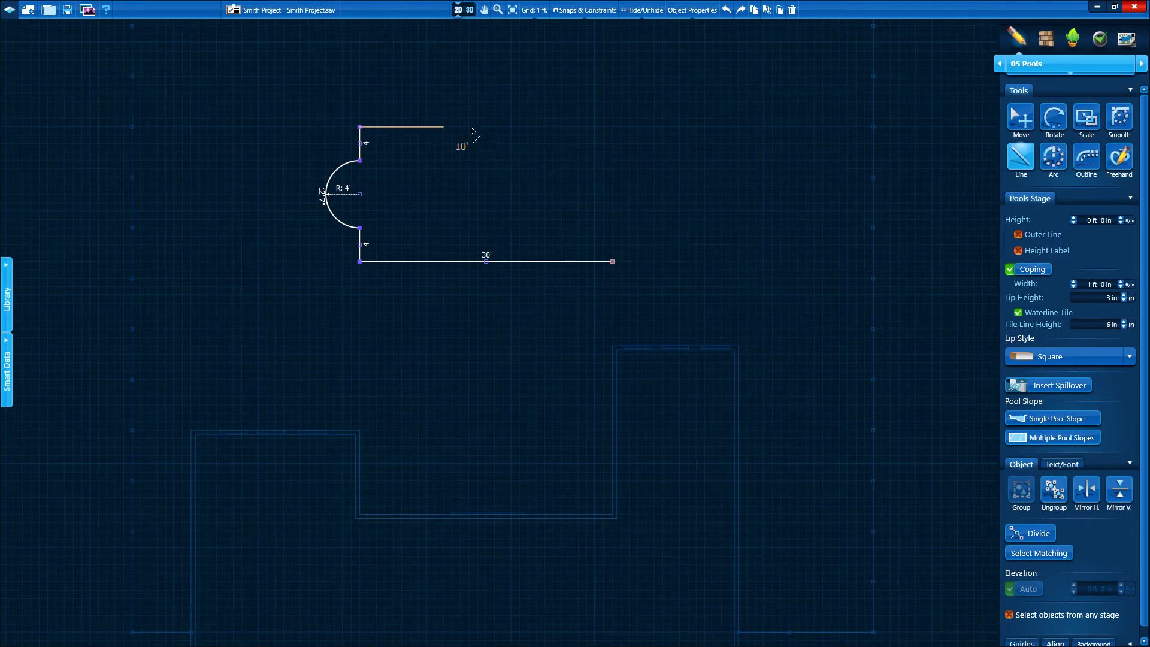
click(612, 126)
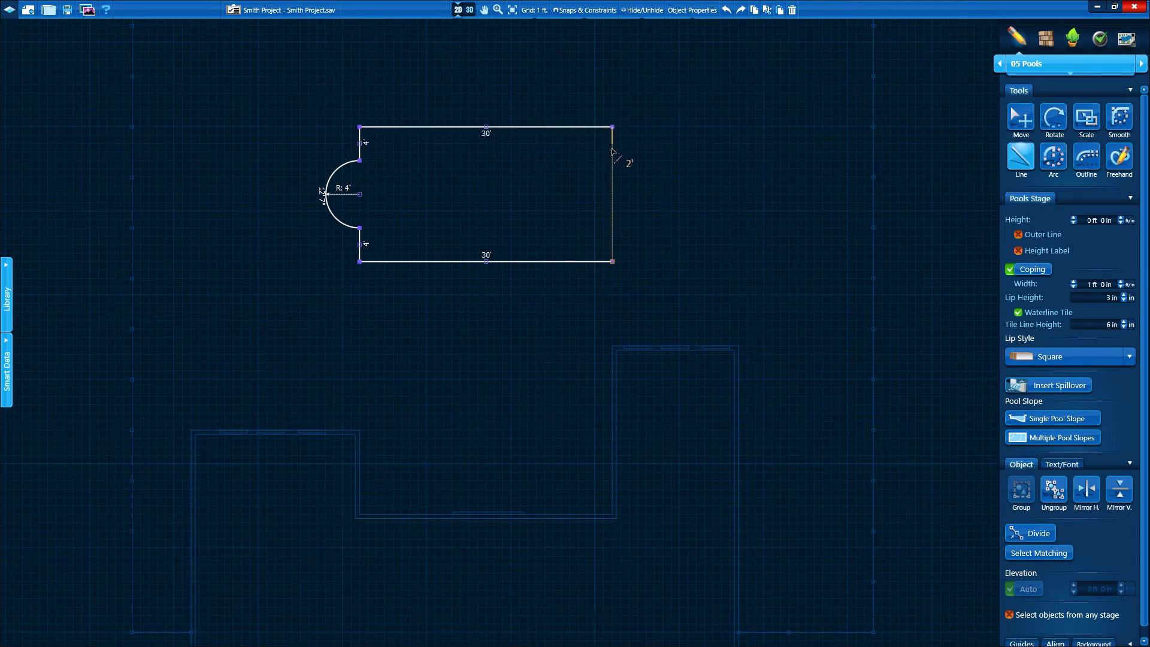
click(1054, 157)
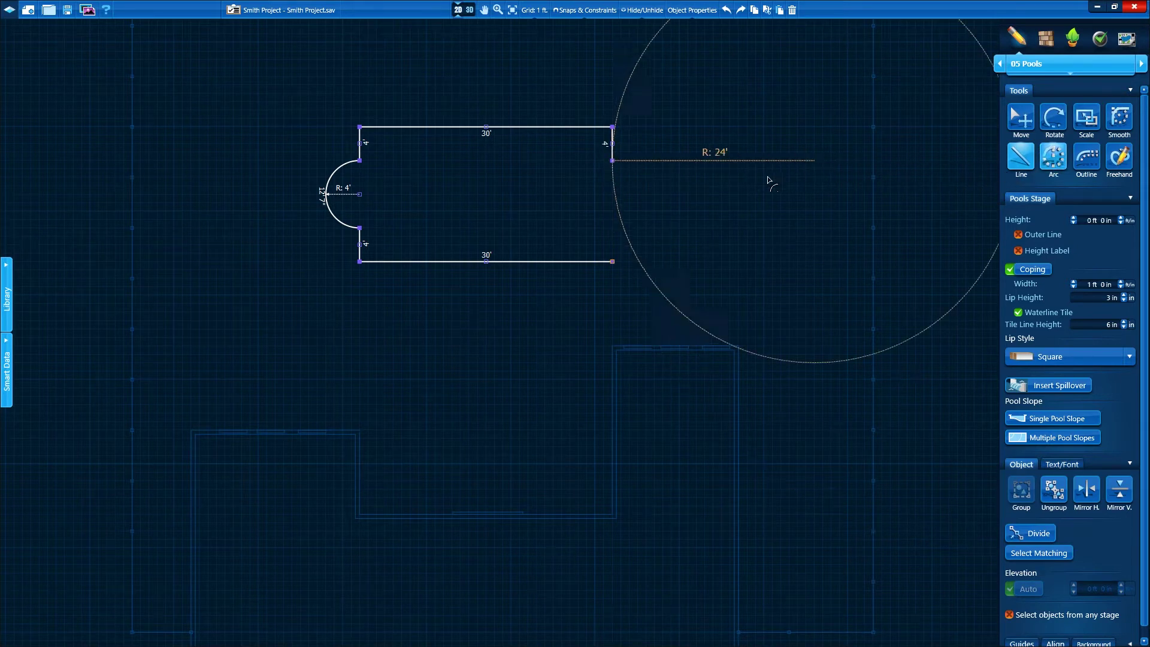
click(612, 227)
click(1021, 157)
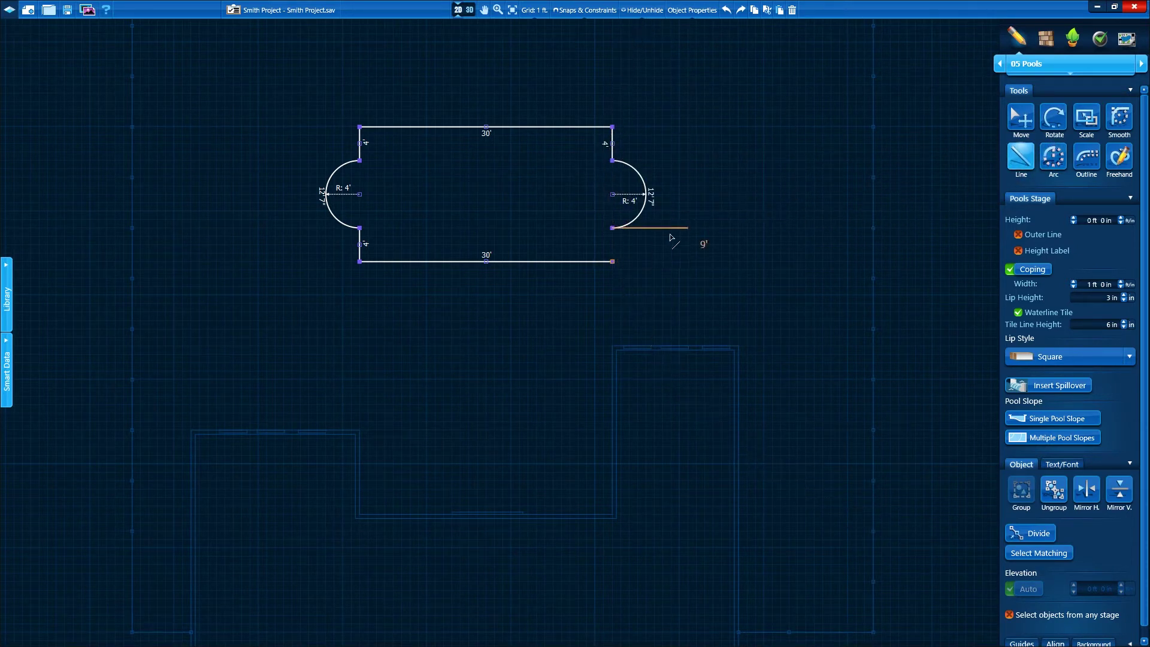
click(612, 262)
click(468, 11)
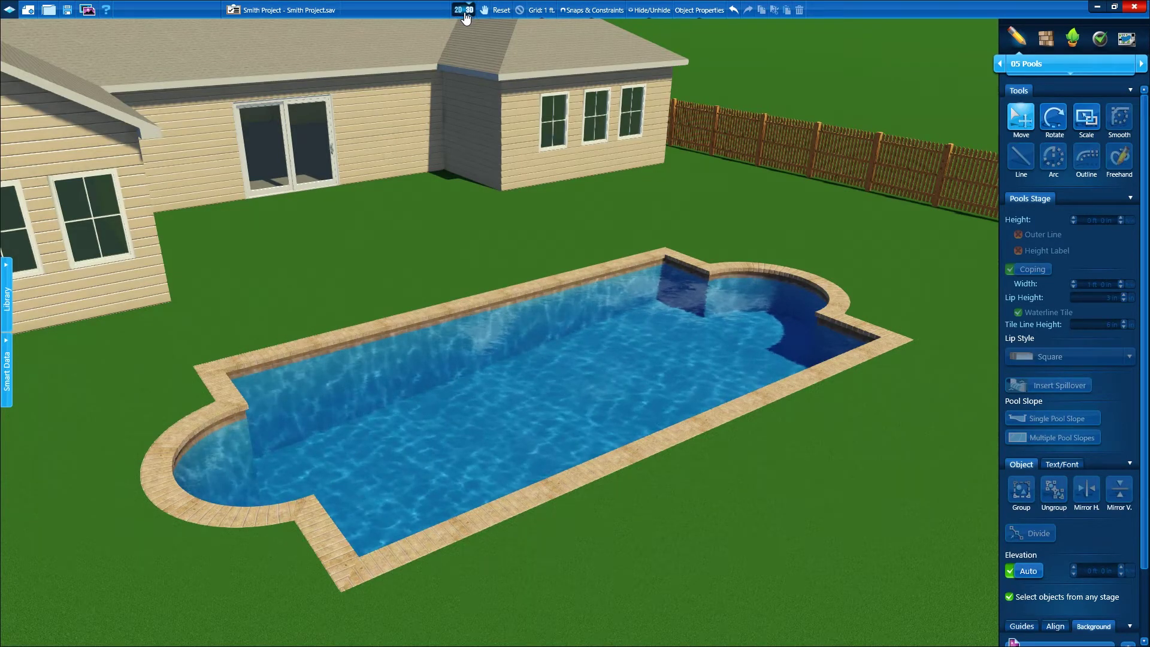
click(465, 11)
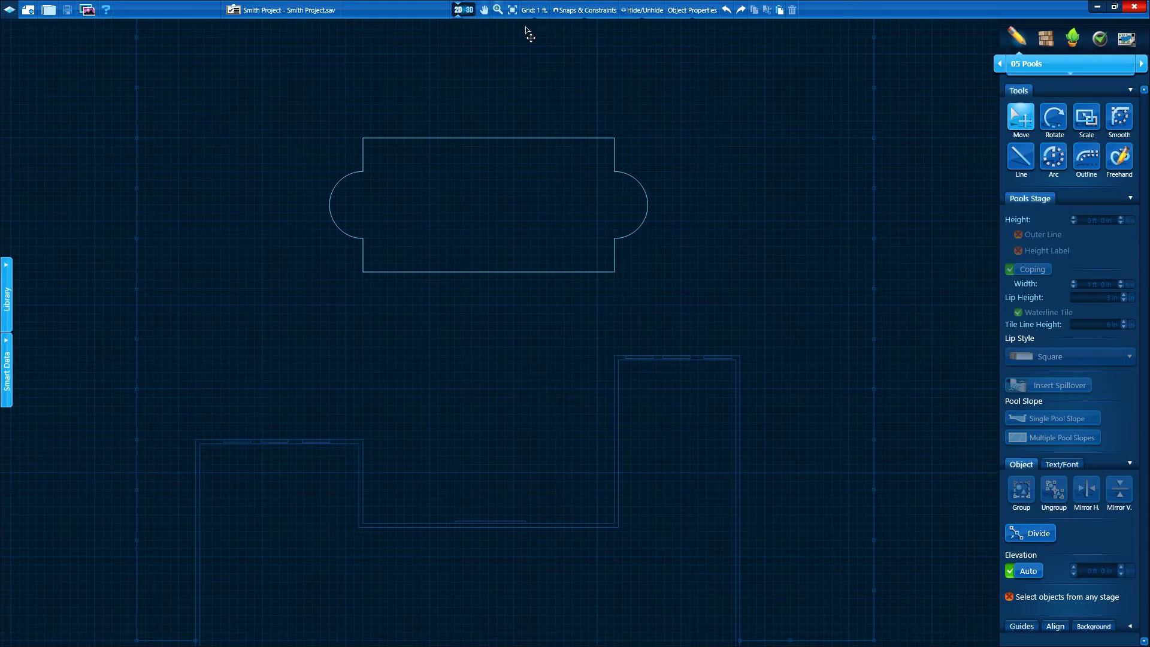
In stage 06 Spas, draw a 4'-radius circular spa straddling the pool's long edge
click(1140, 66)
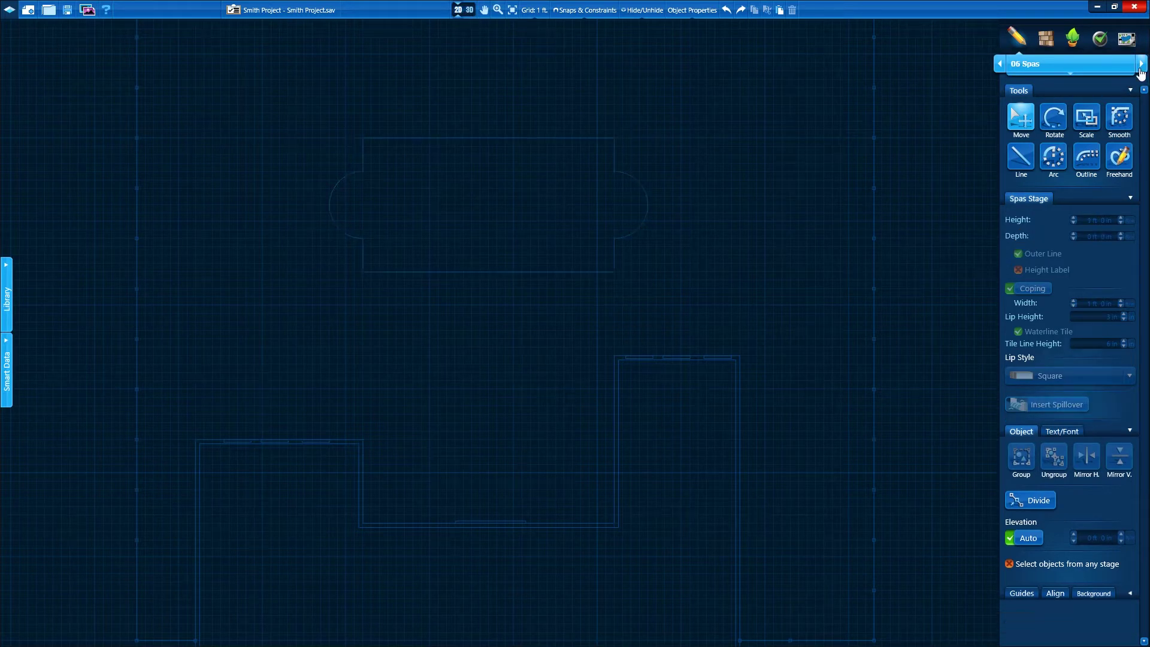
click(1053, 156)
click(456, 272)
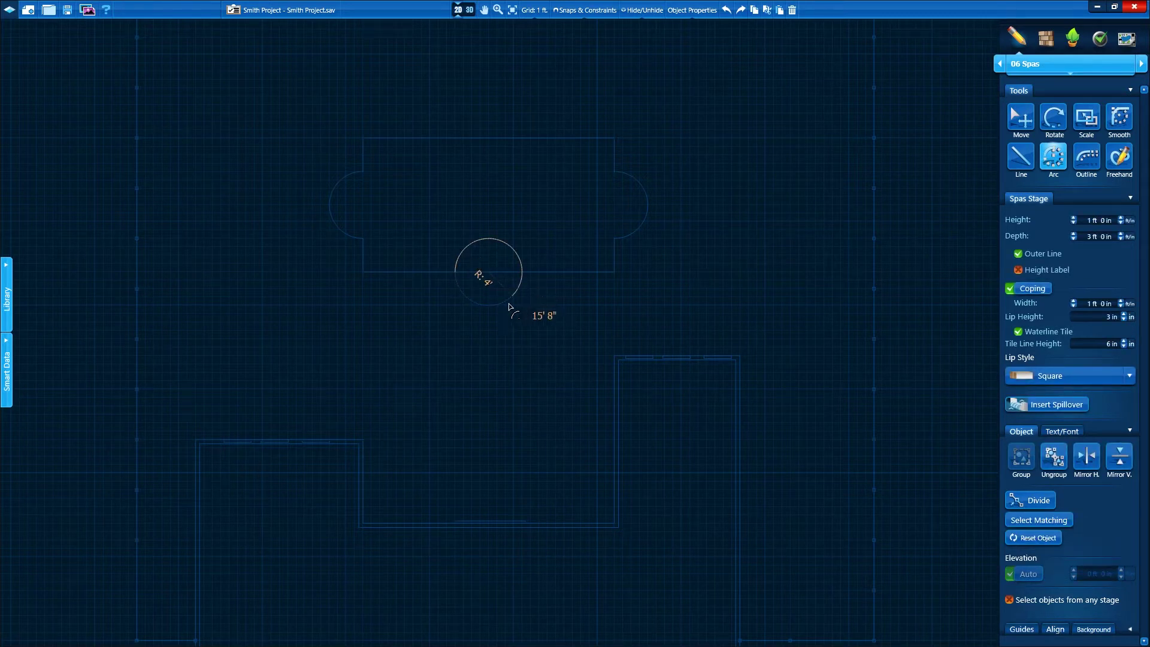
click(457, 274)
click(1020, 118)
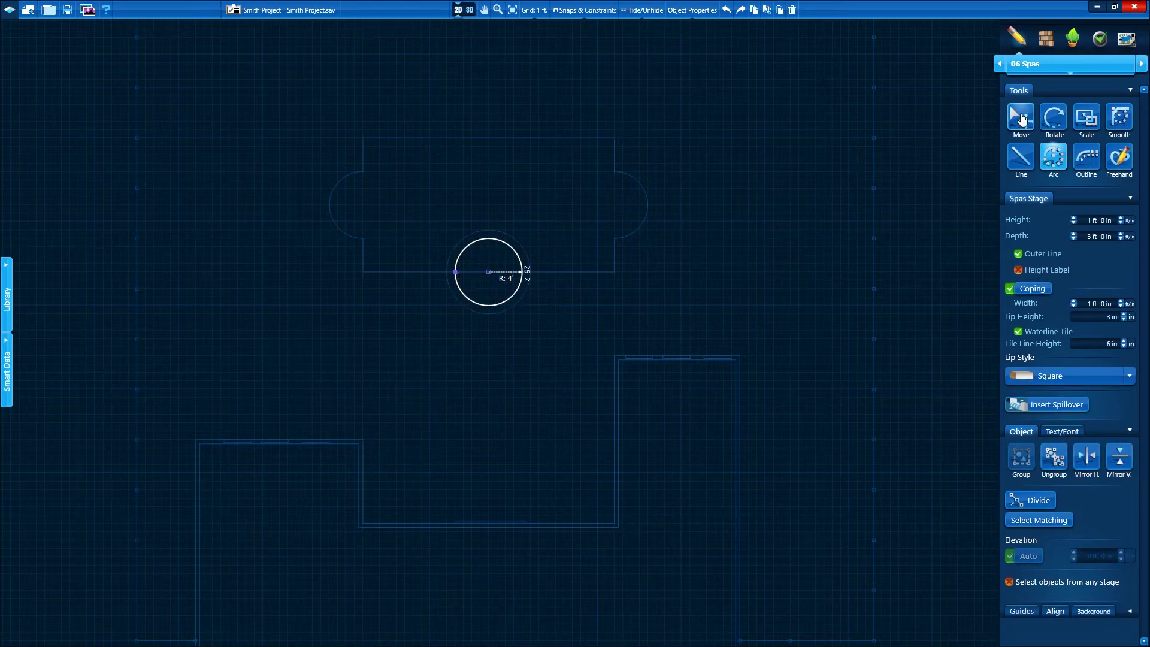
Check the pool and spa in 3D from a near top-down angle, then return to 2D
click(466, 12)
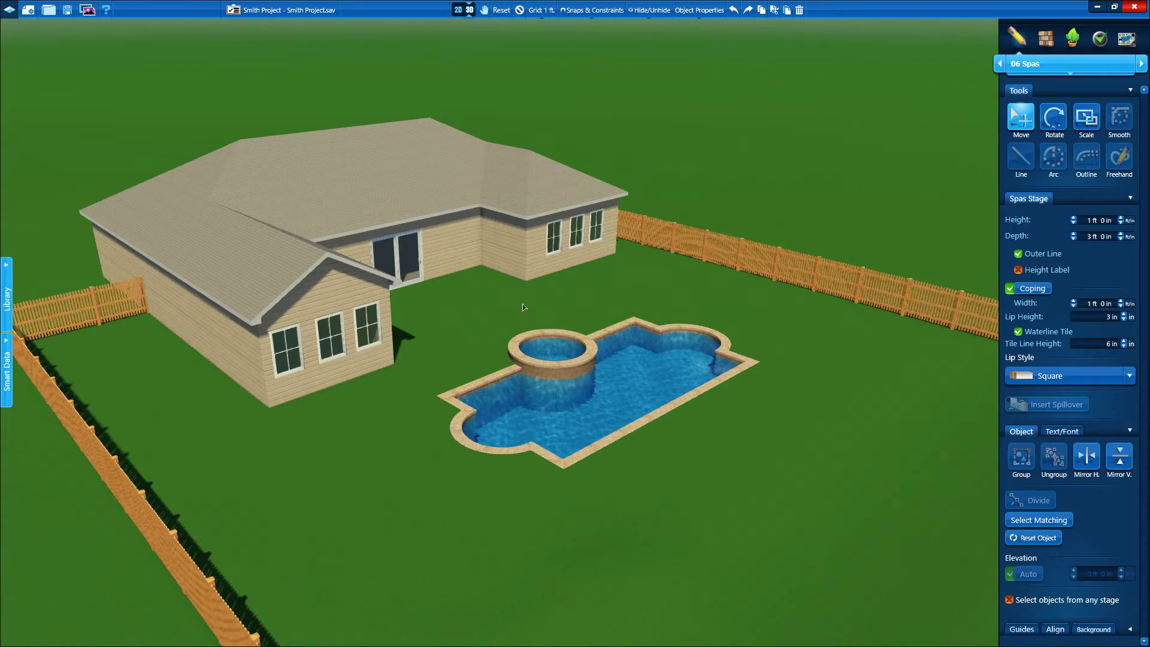
drag(274, 128, 441, 341)
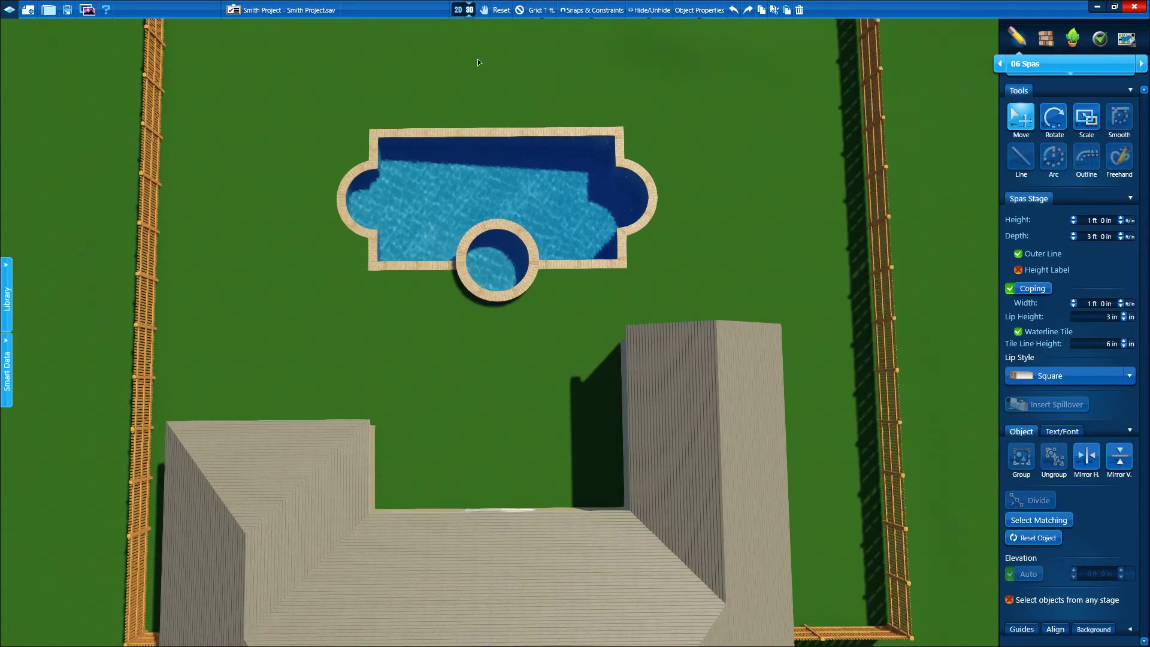
click(464, 13)
Drag the round spa up onto the pool's top long edge and confirm its position in 3D
drag(501, 239, 505, 116)
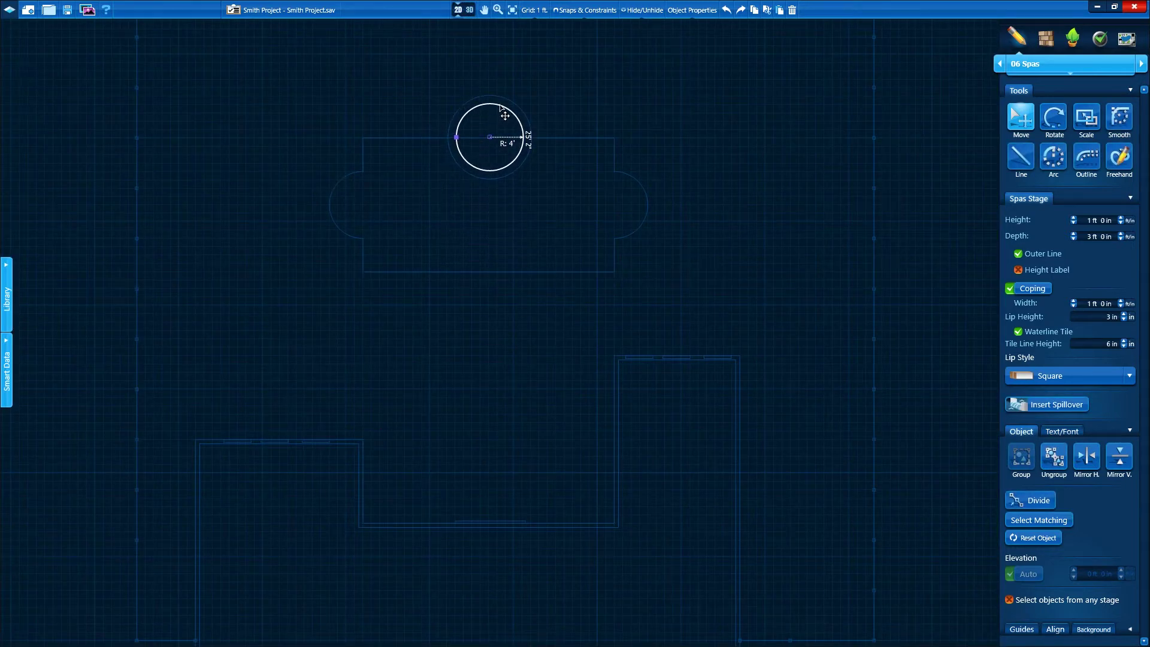
click(464, 11)
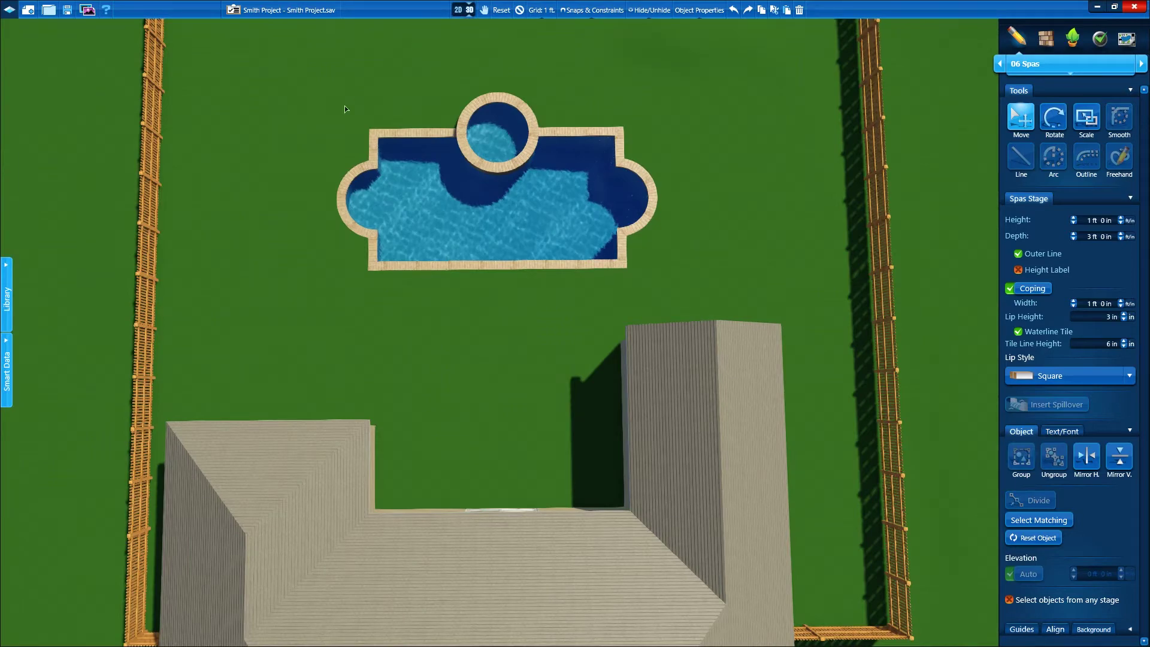
drag(516, 262, 379, 200)
drag(514, 330, 557, 239)
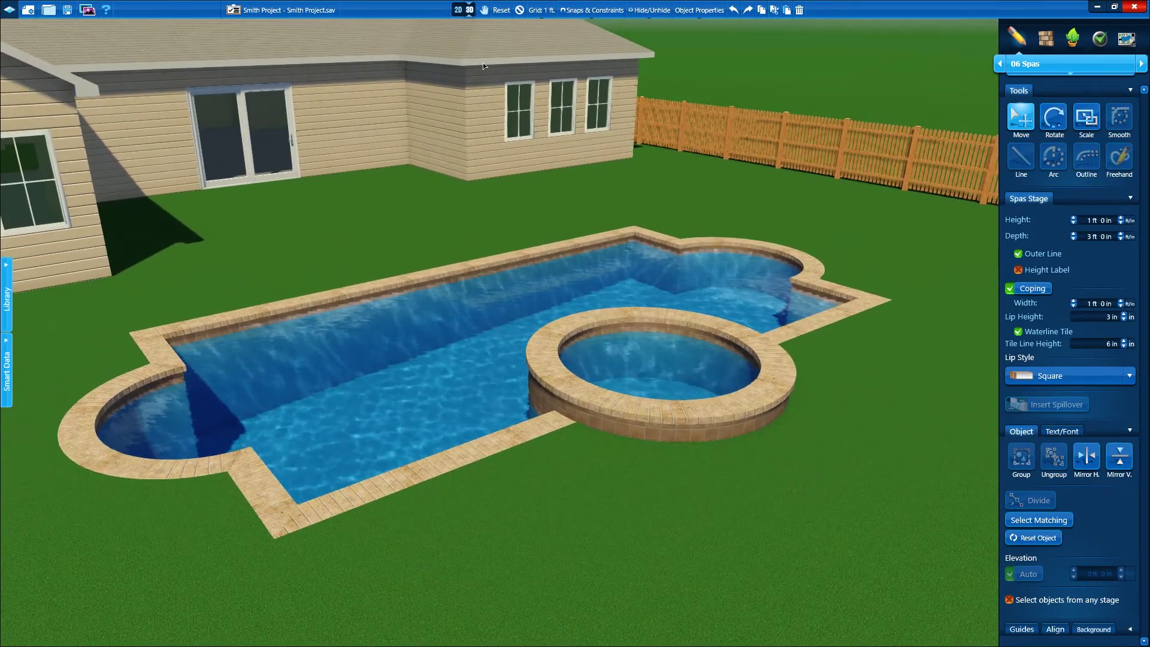
click(466, 16)
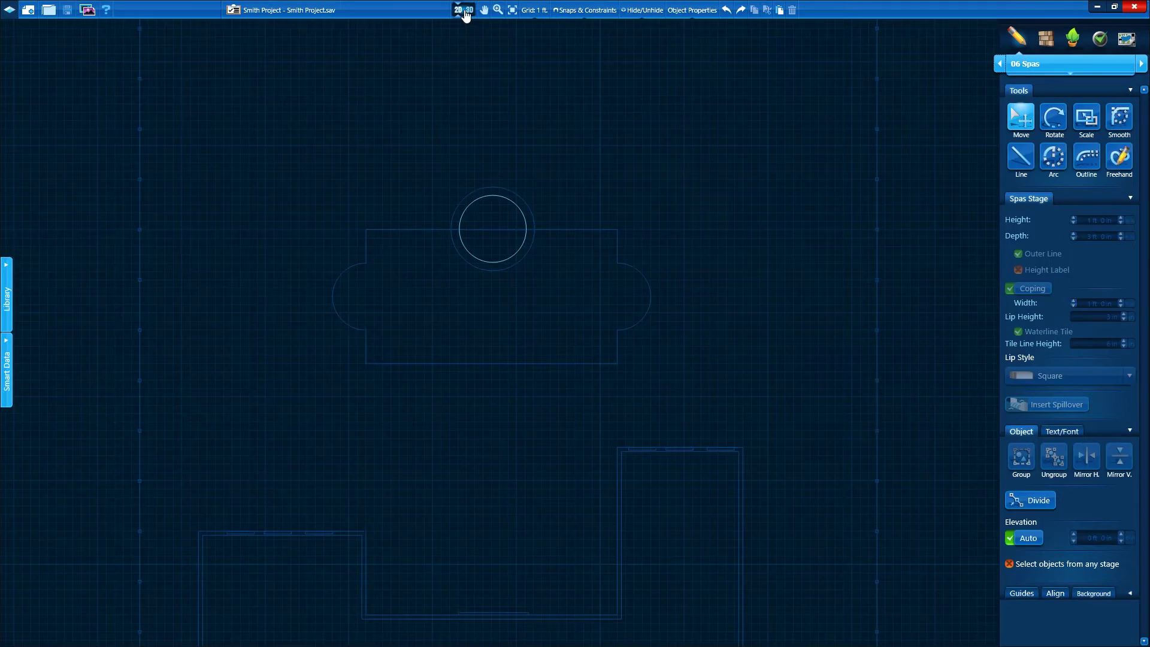
In 07 Decks, offset a deck outline 5' around the pool and cut it at the left arc
click(1141, 65)
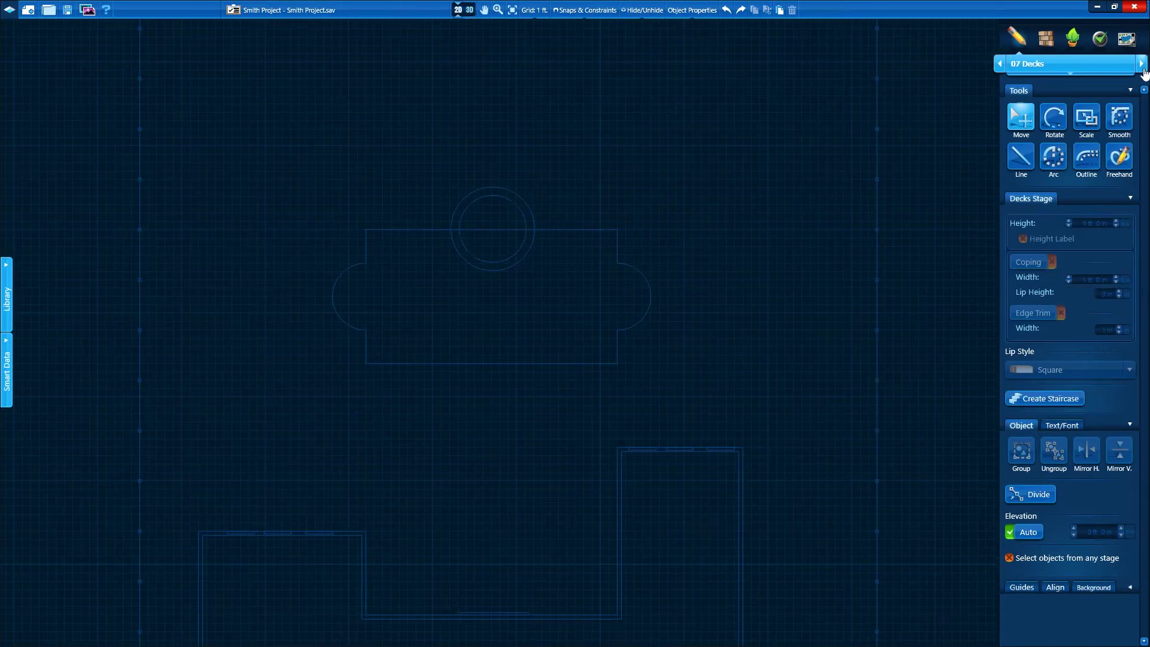
click(1086, 162)
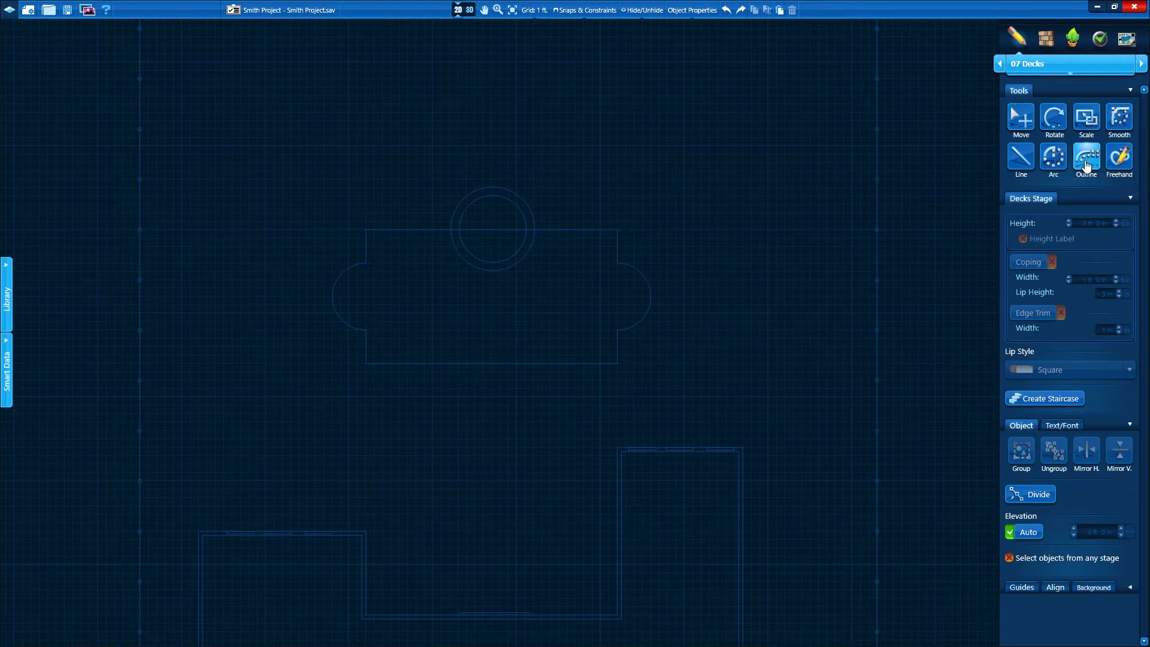
click(652, 296)
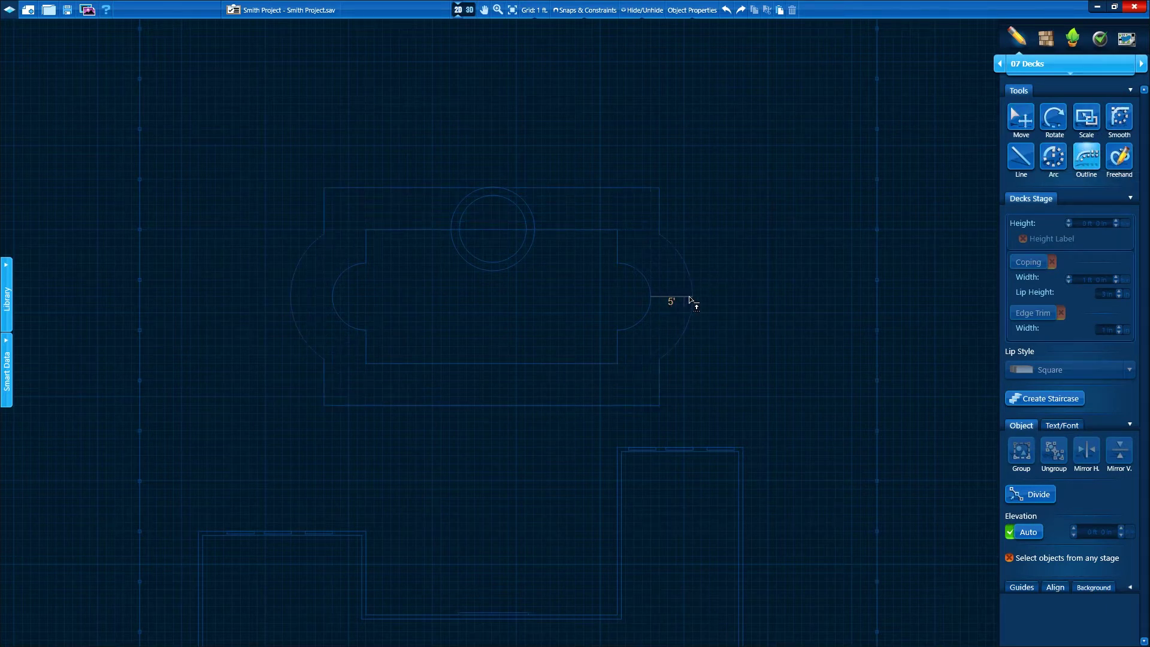
click(691, 298)
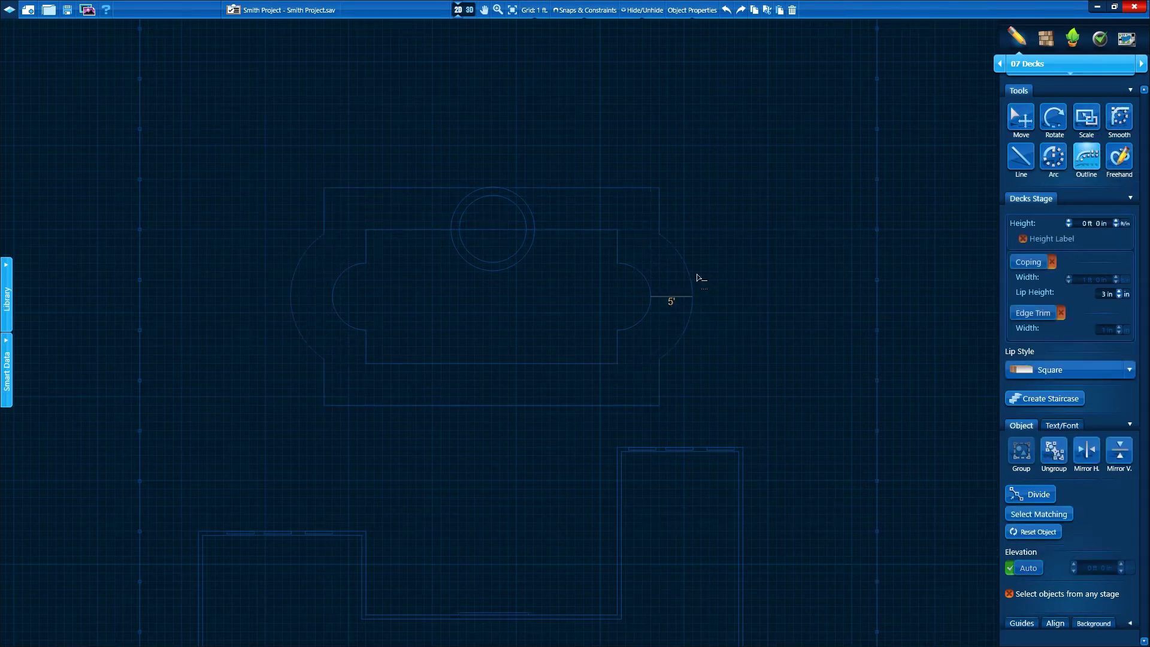
click(292, 294)
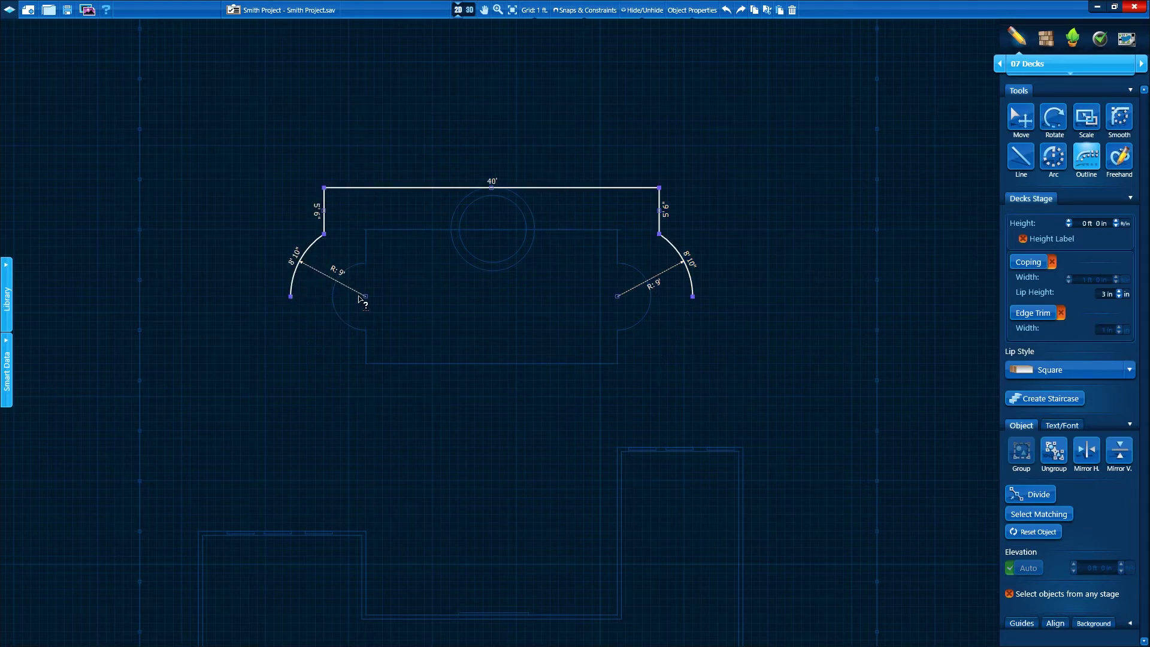
Extend the deck with 8', 11' and 20' lines, trace the house walls, and close it to the right arc
click(1018, 158)
click(290, 363)
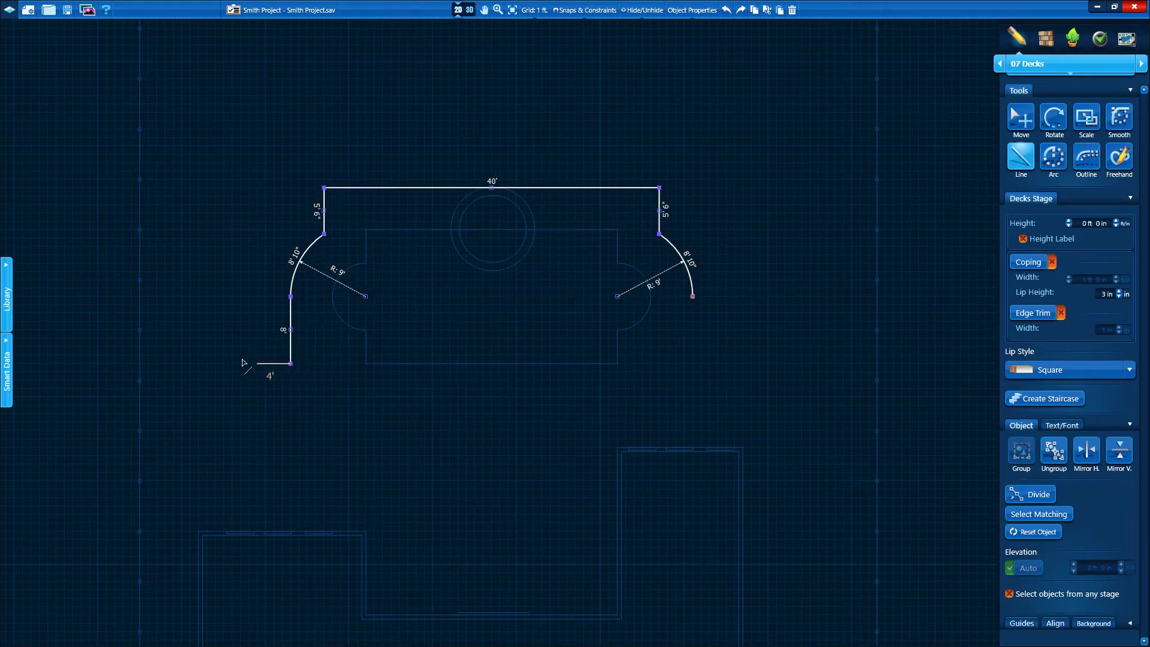
click(199, 363)
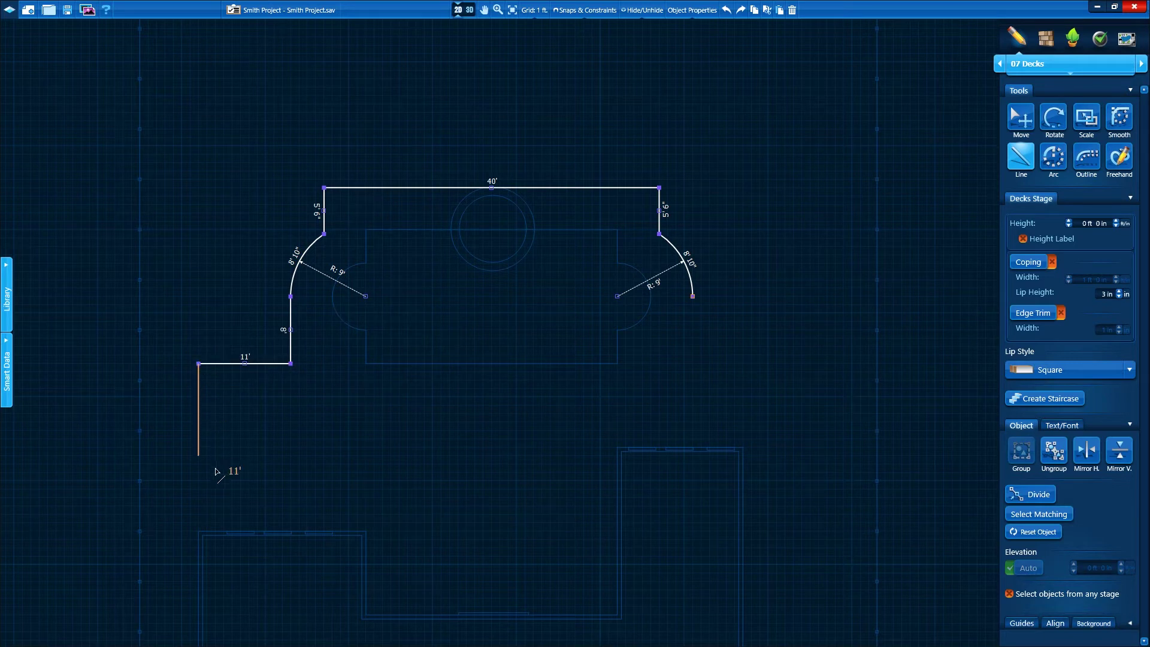
click(198, 531)
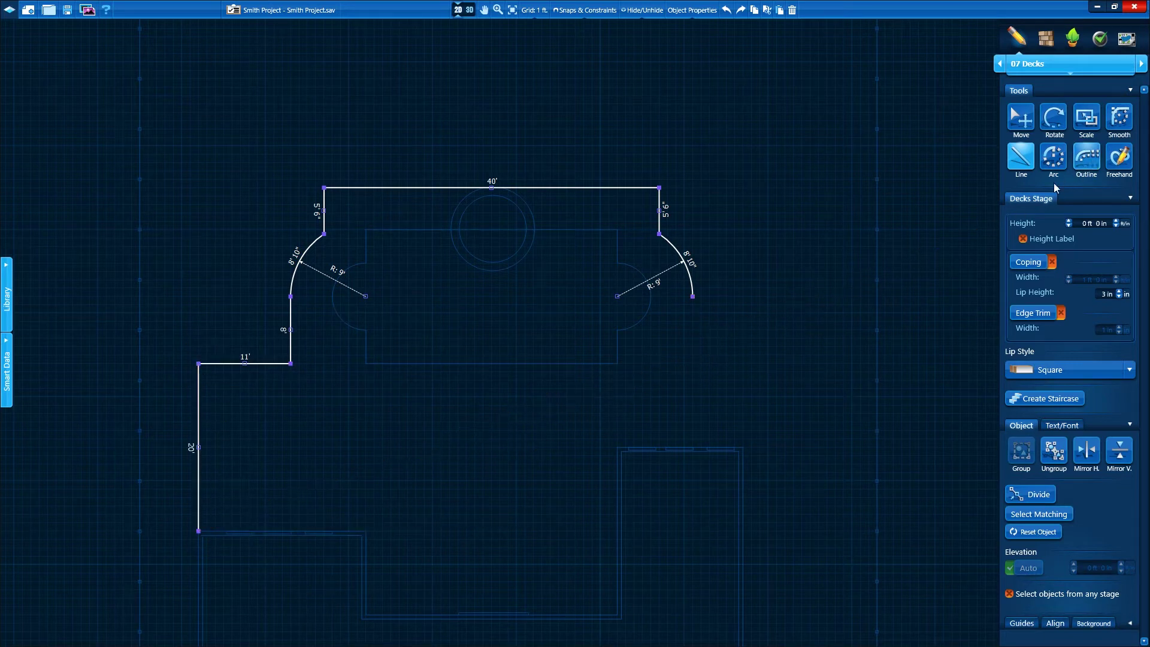
click(1086, 156)
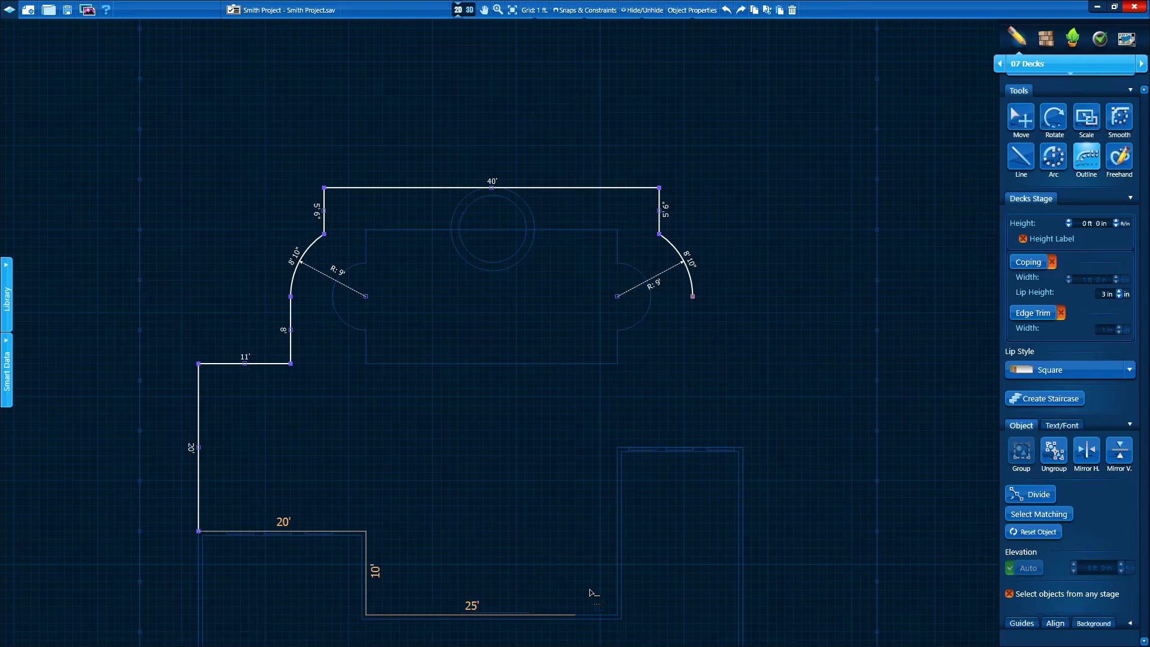
click(692, 448)
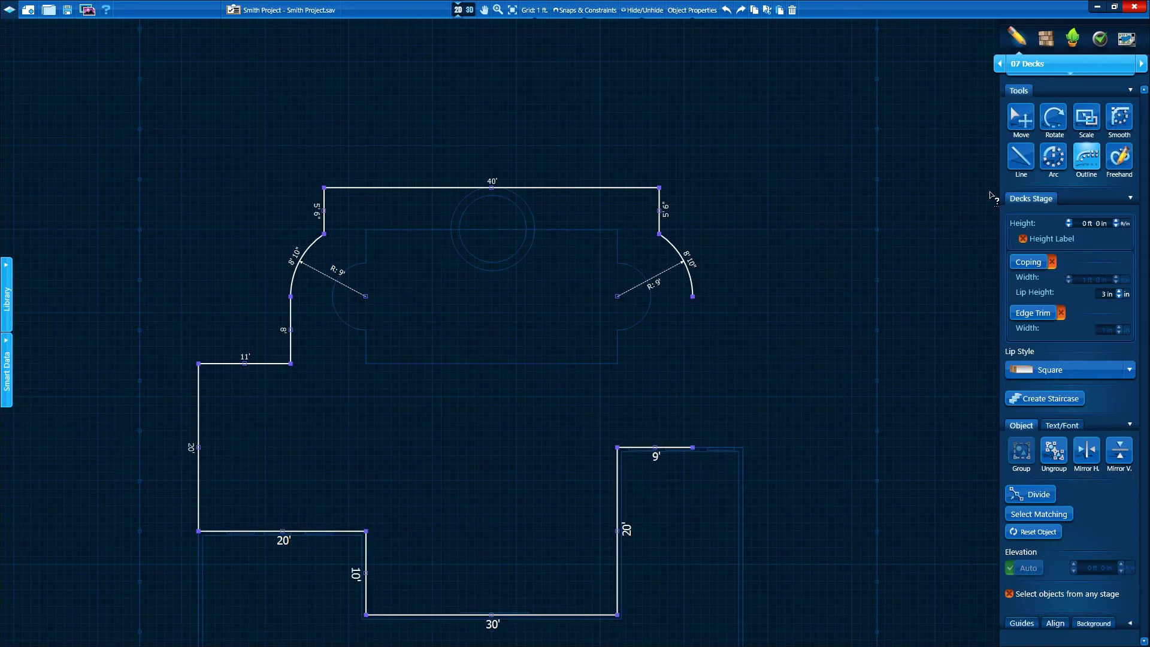
click(693, 296)
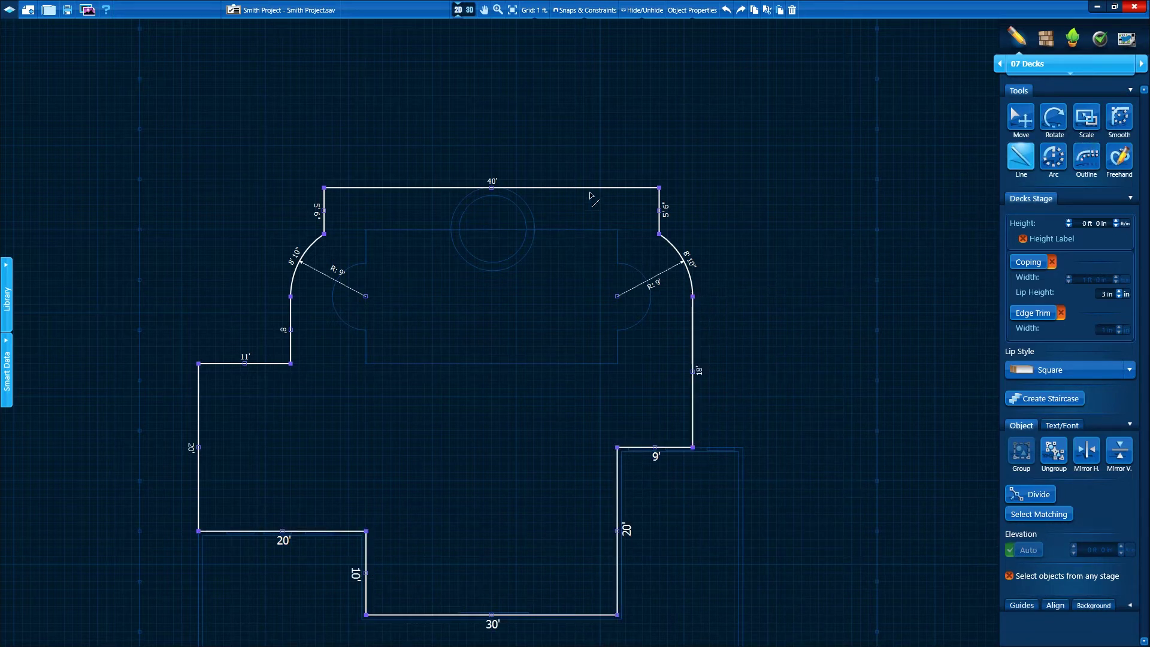
click(464, 10)
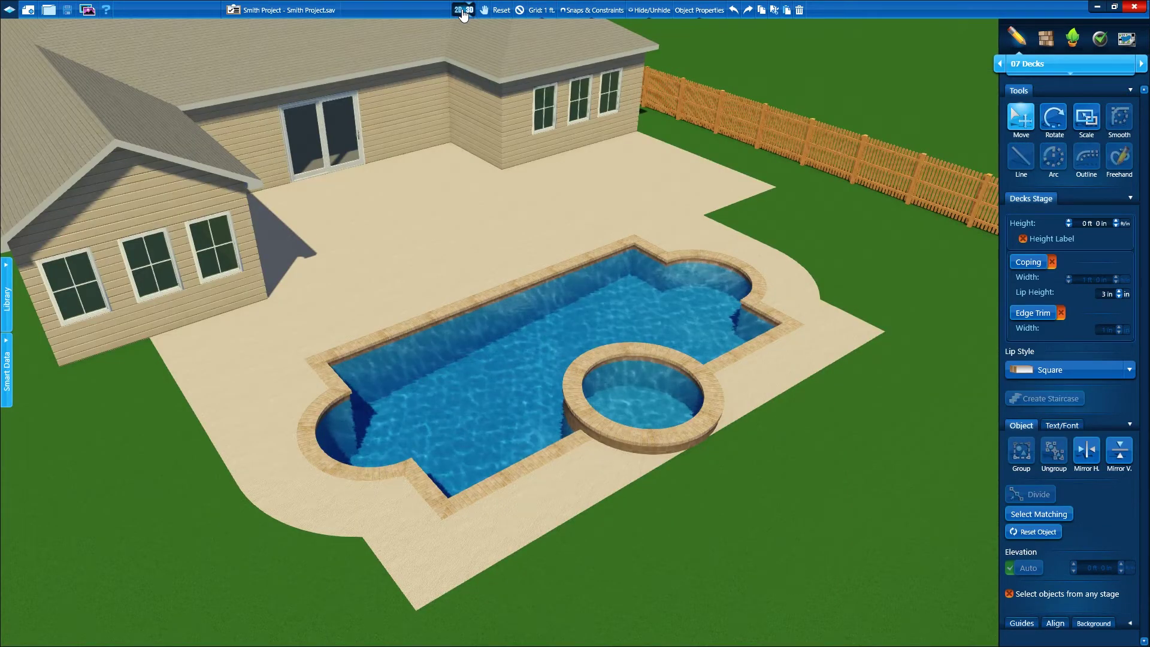
click(465, 11)
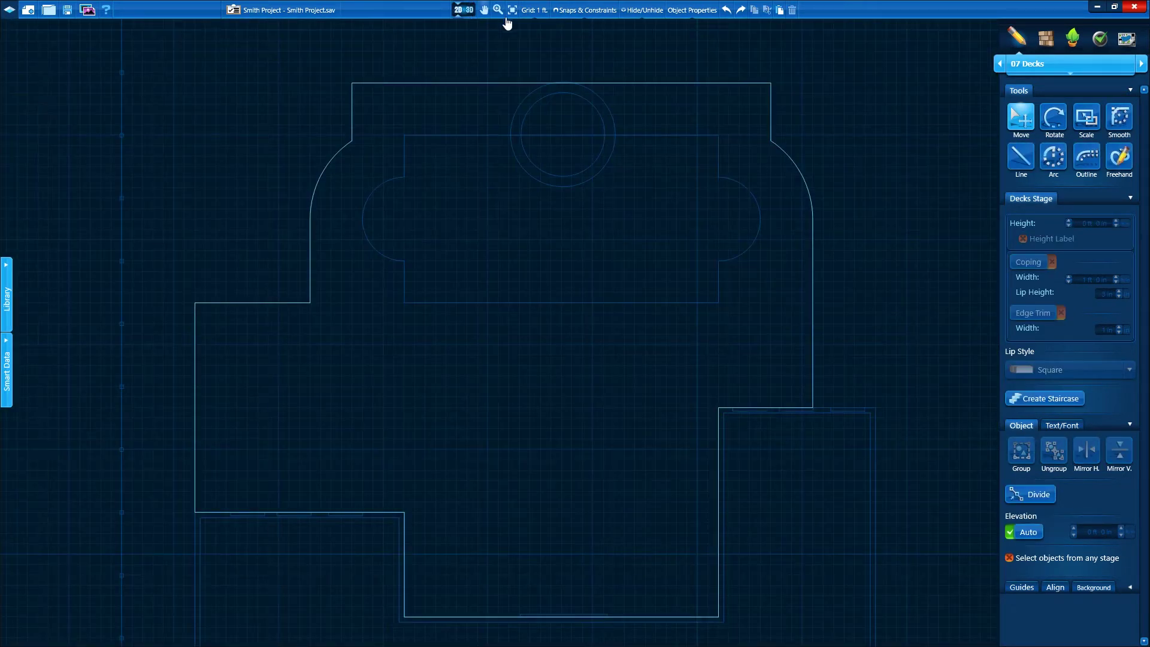
Outline a small 2' by 5' deck section behind the spa
click(1021, 158)
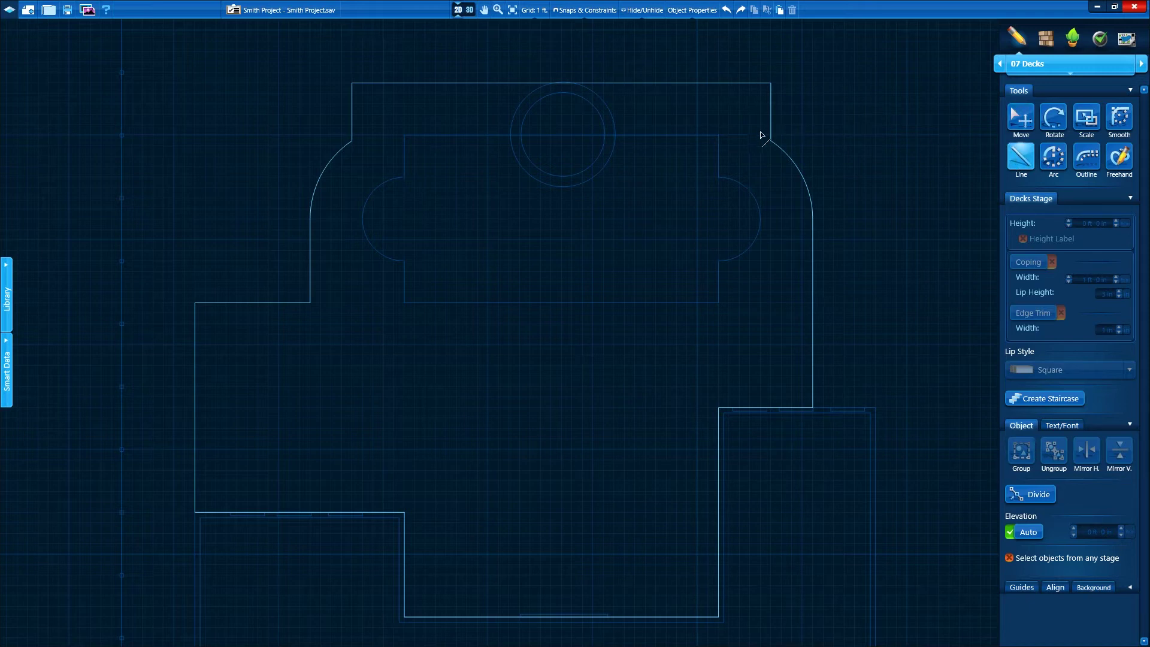
click(714, 139)
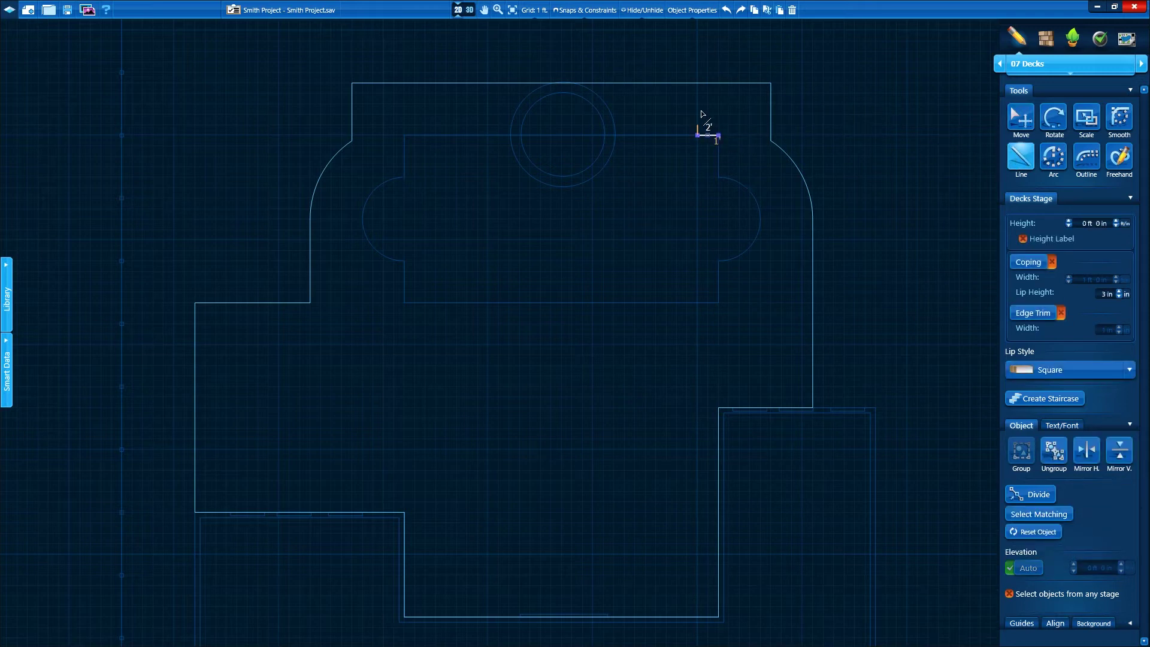
click(698, 83)
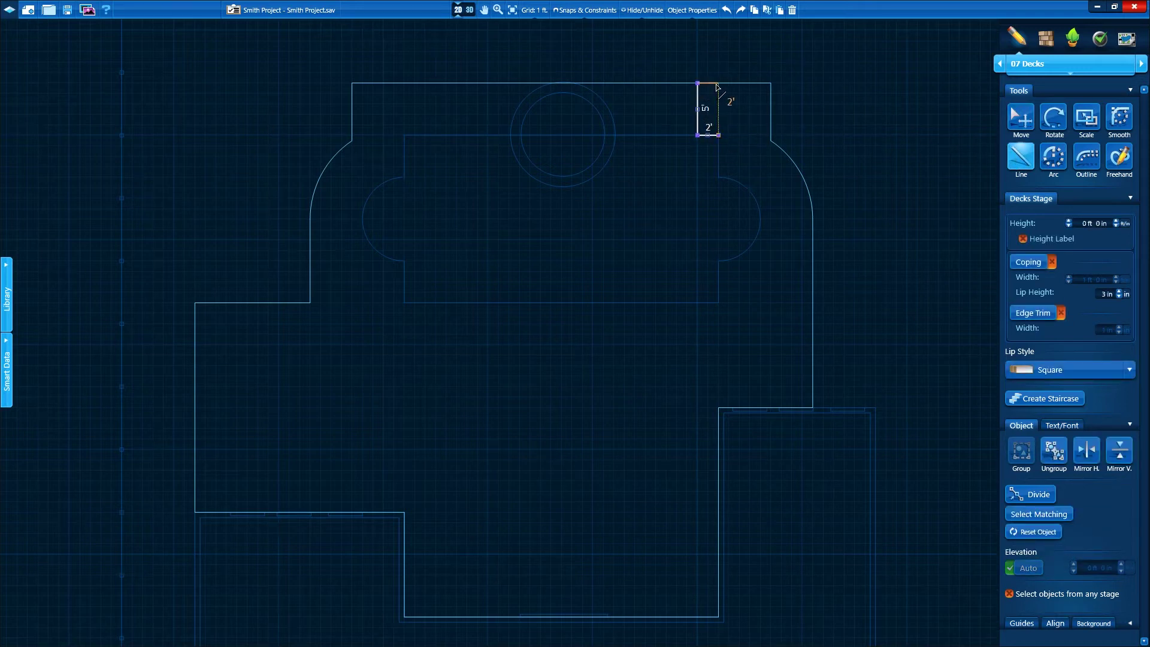
click(718, 136)
Outline the adjoining 21' by 5' and 7' by 5' deck sections along the pool's back edge
click(698, 136)
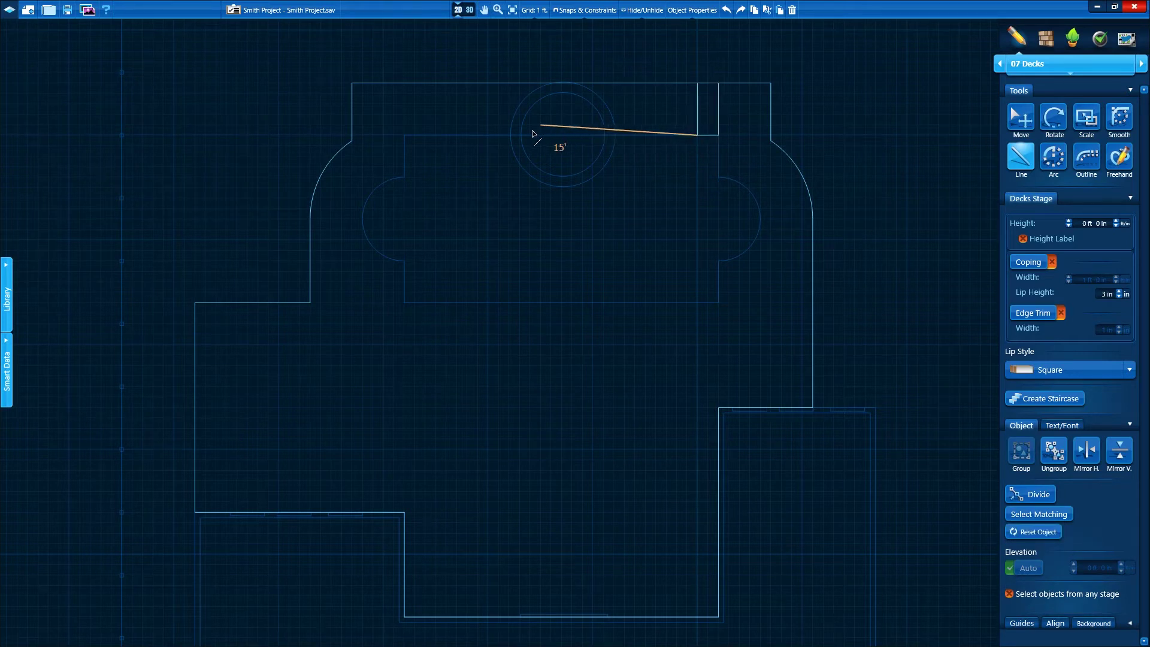
click(478, 135)
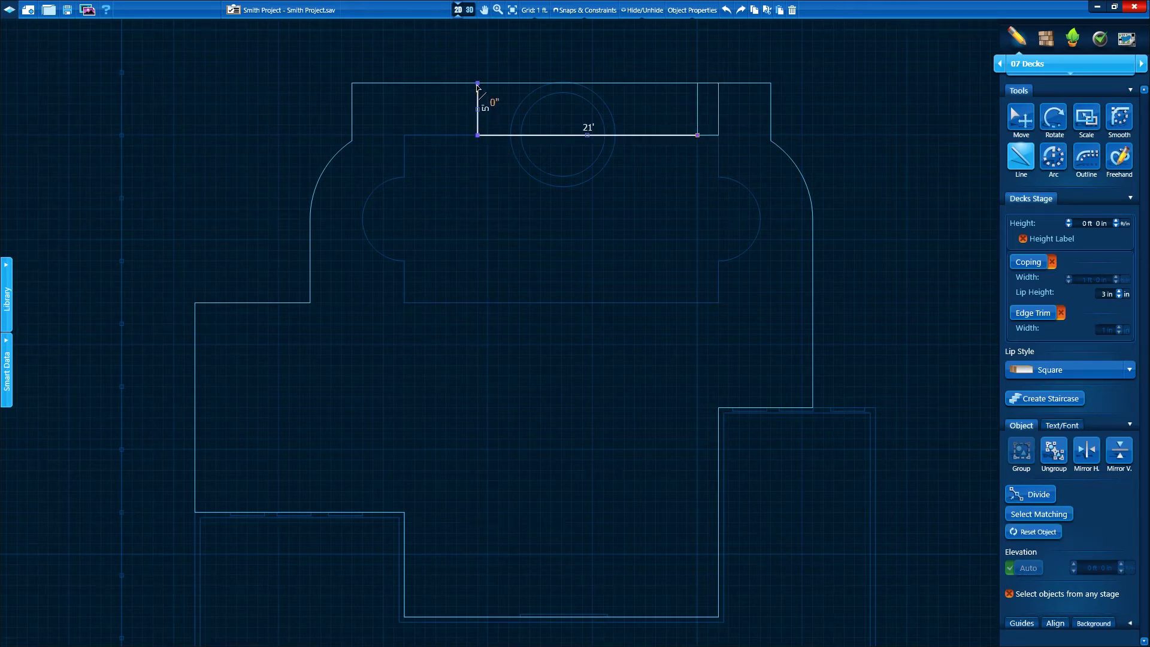
click(477, 83)
click(697, 83)
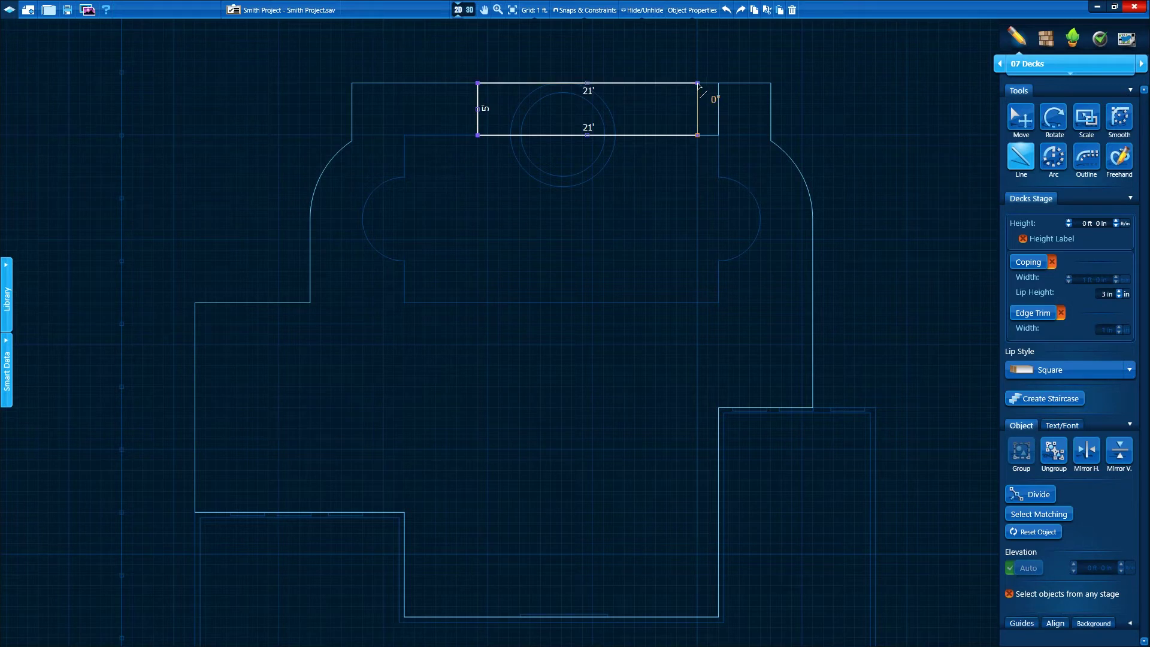
click(698, 136)
click(477, 136)
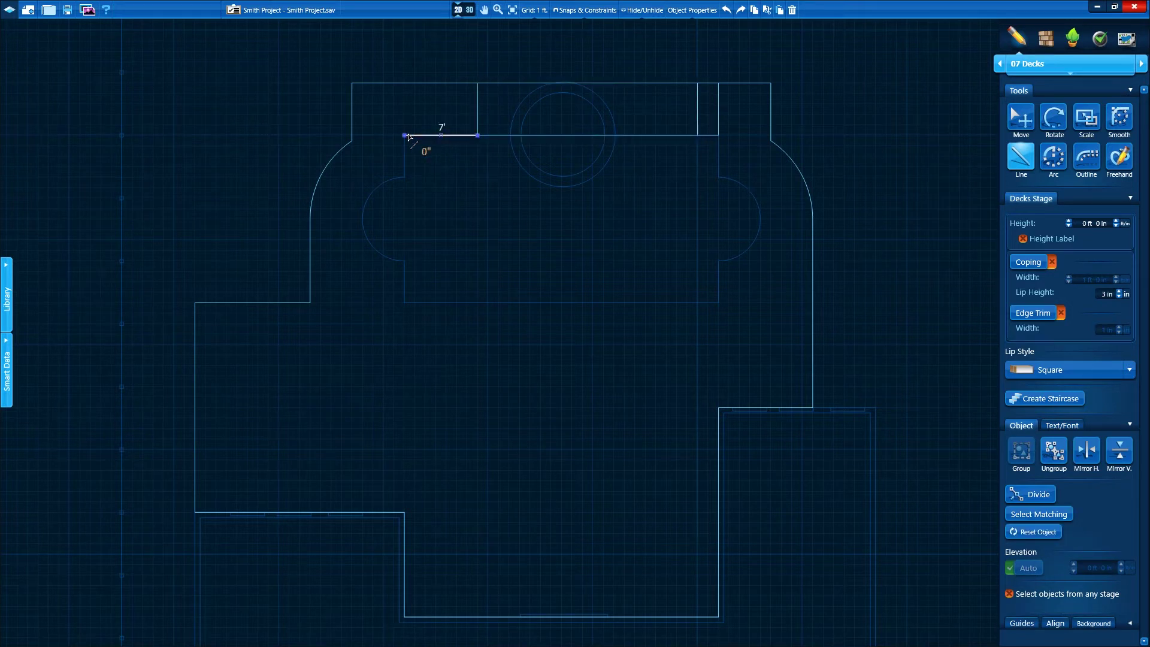
click(405, 84)
click(477, 84)
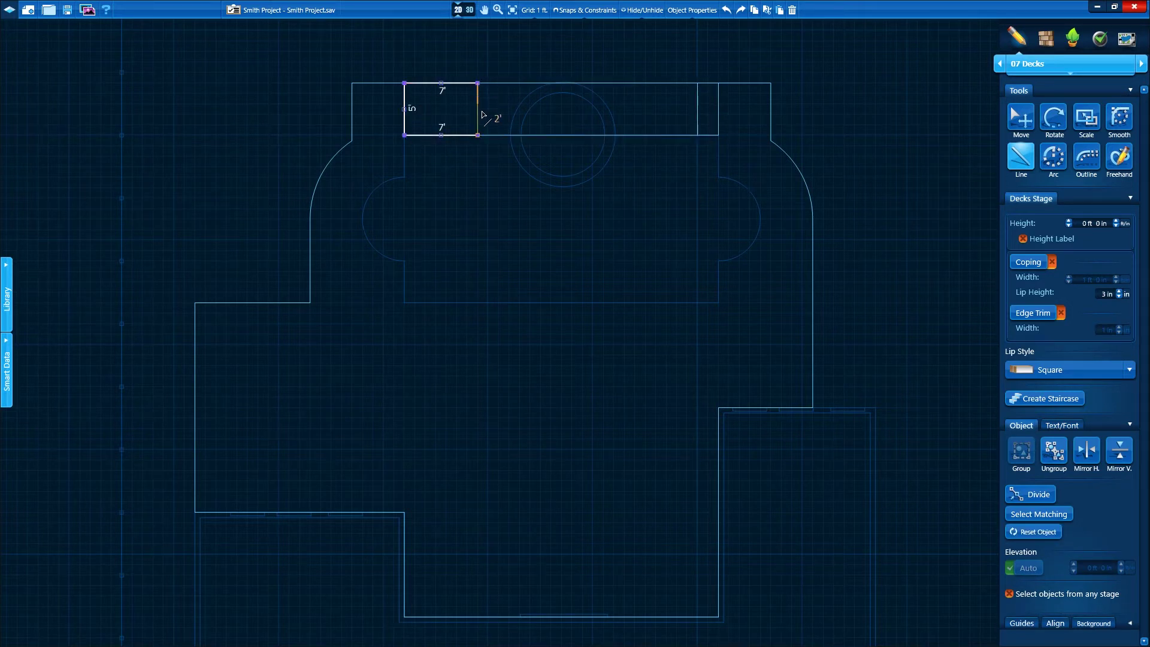
click(477, 135)
Raise the 2' by 5' section to 6 in and preview the raised sections in 3D
click(1018, 124)
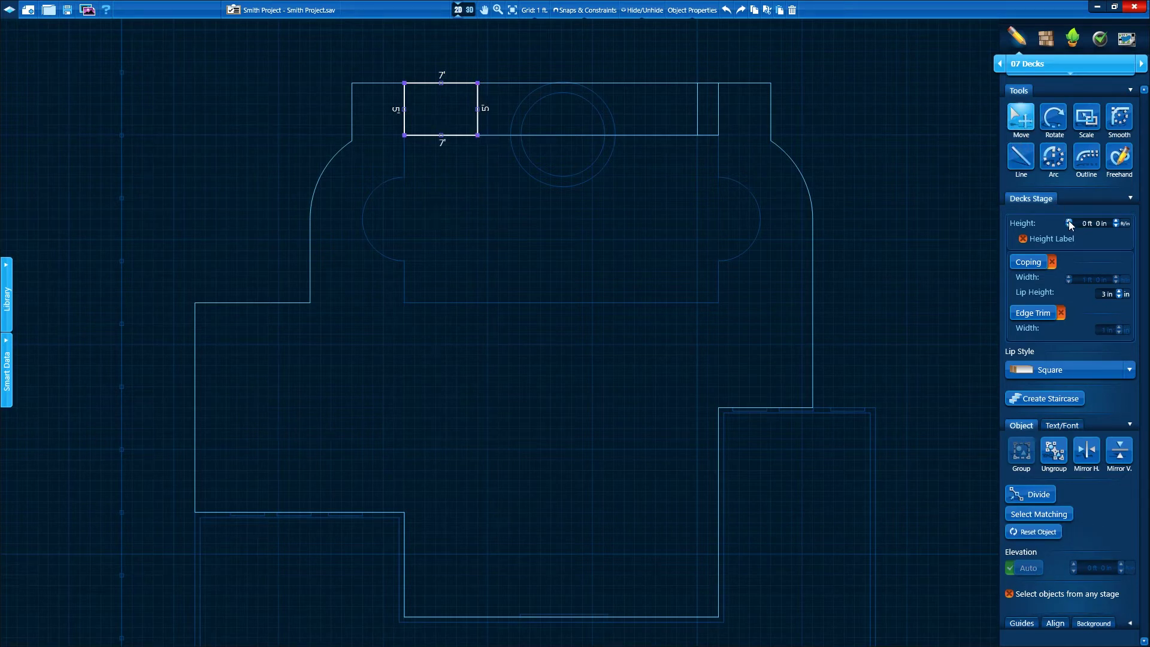
click(589, 137)
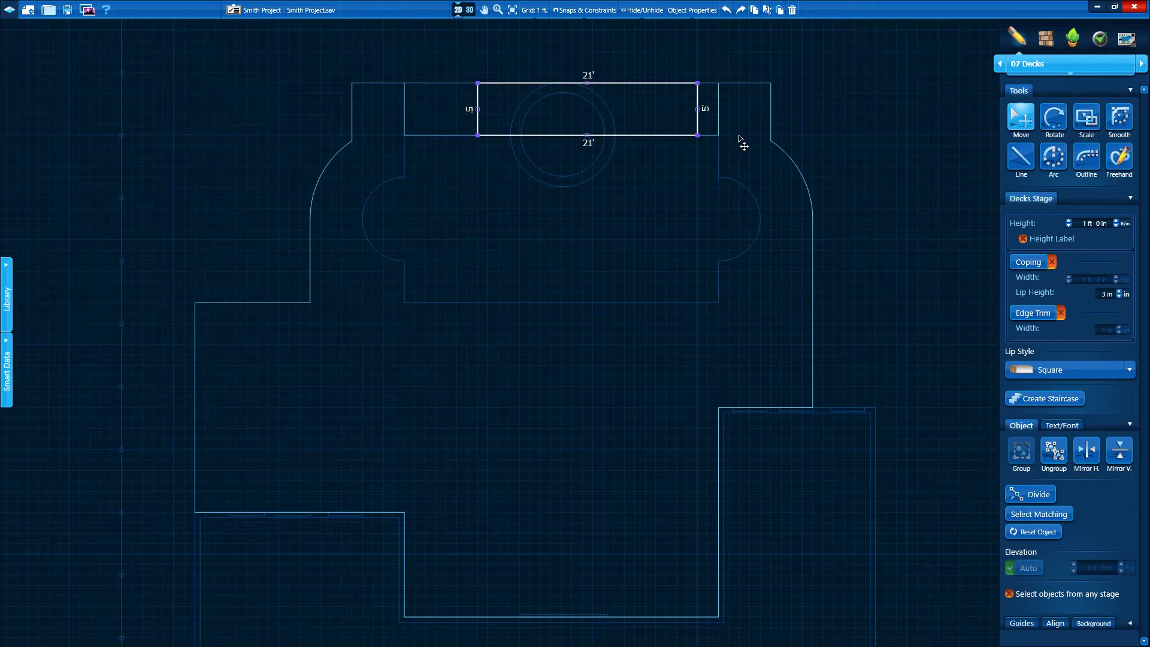
click(718, 135)
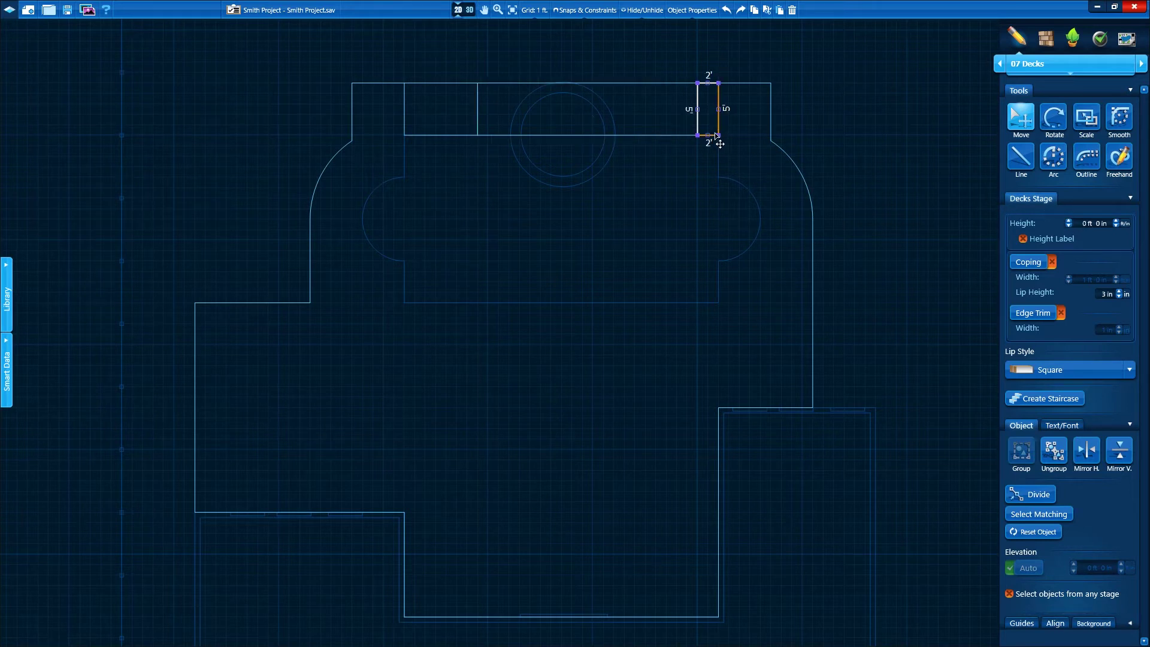
click(1114, 221)
click(590, 158)
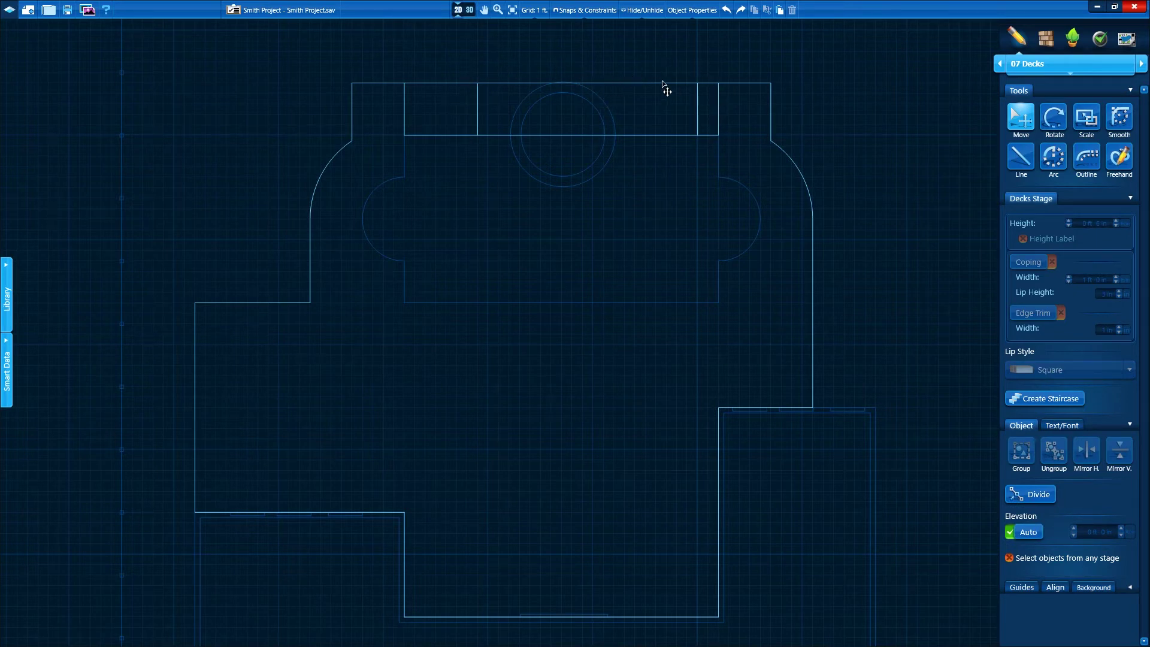
click(467, 10)
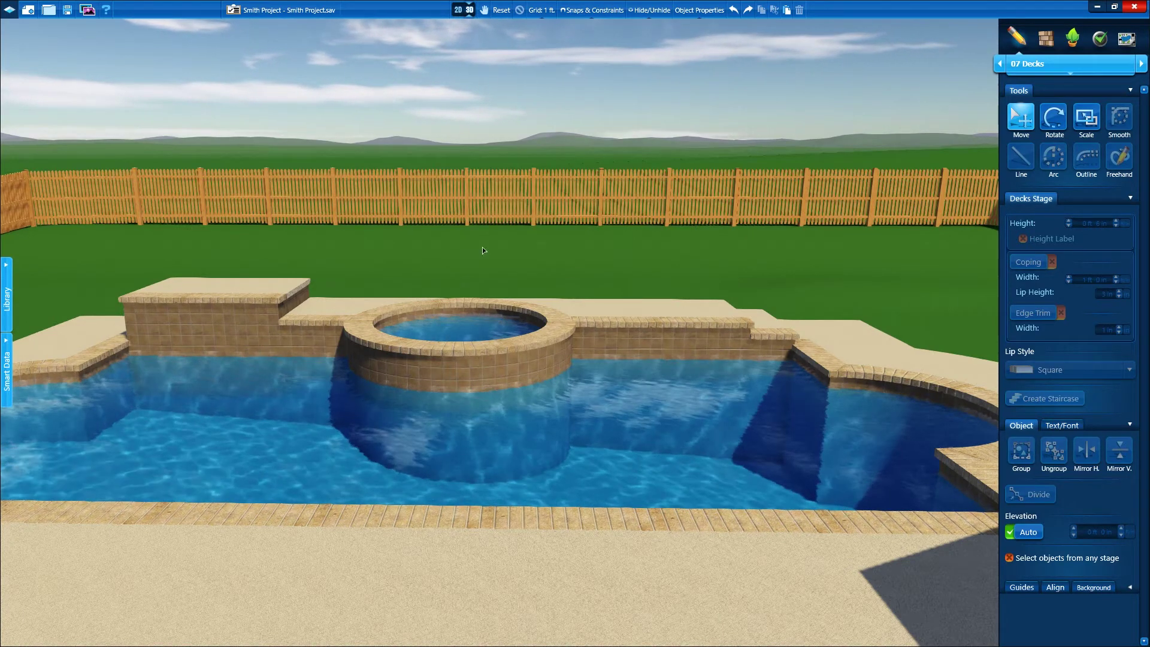
click(464, 15)
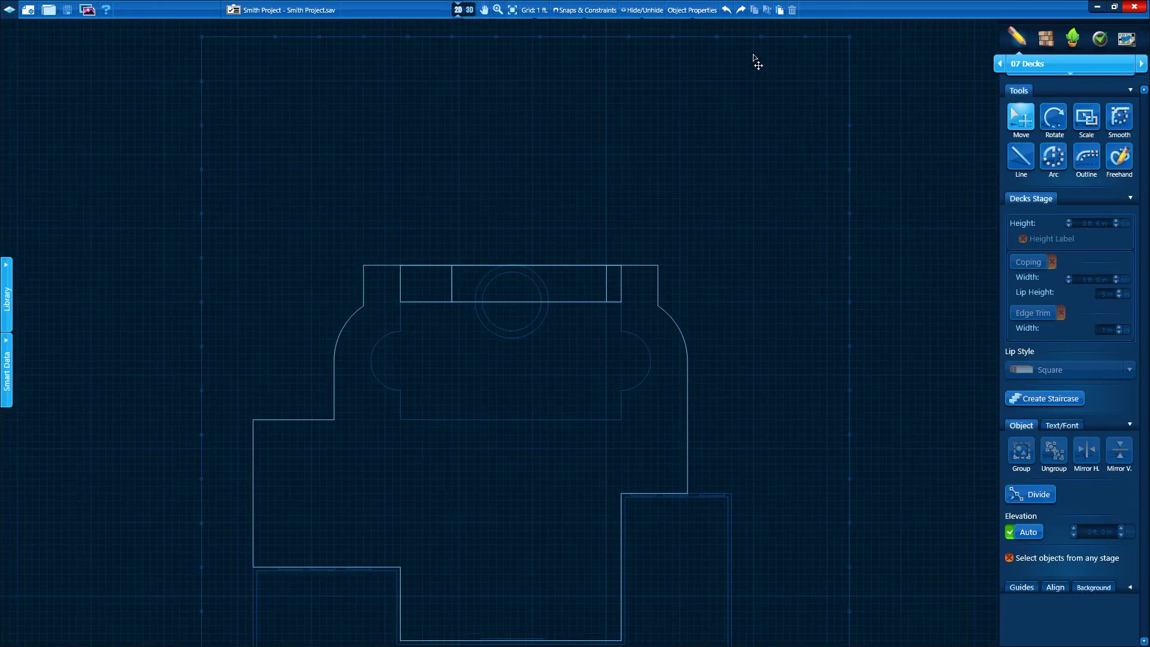
In 09 Planters, draw the planter's right, back-fence and 20' left sides as straight lines
click(1141, 64)
click(1141, 63)
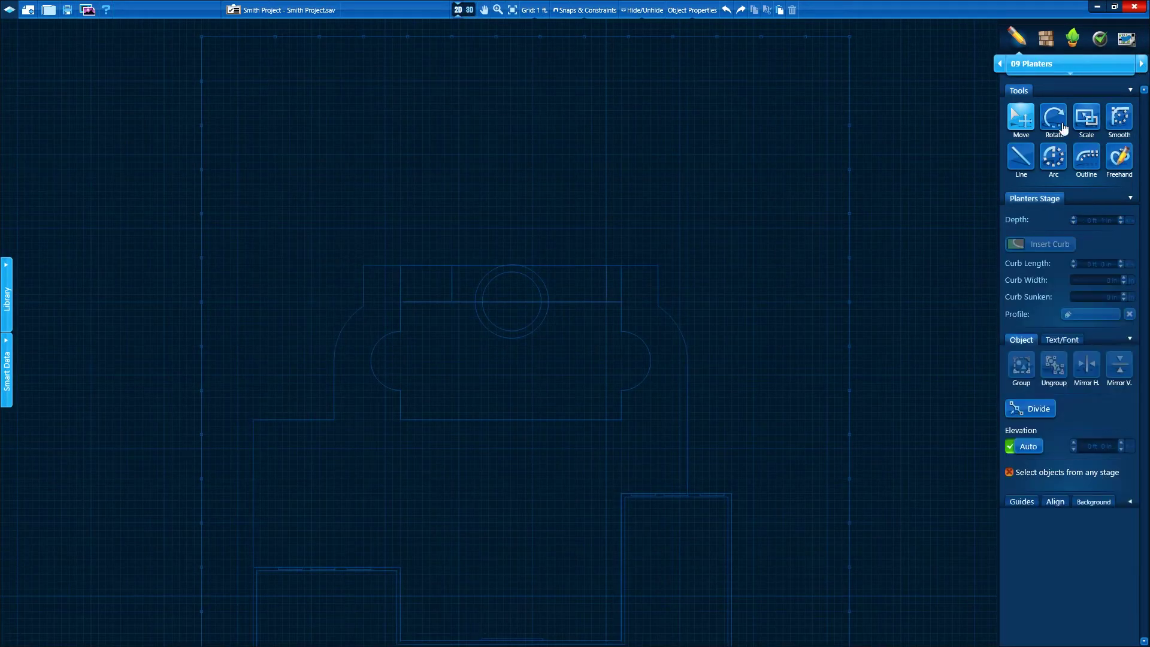
click(1020, 157)
click(849, 185)
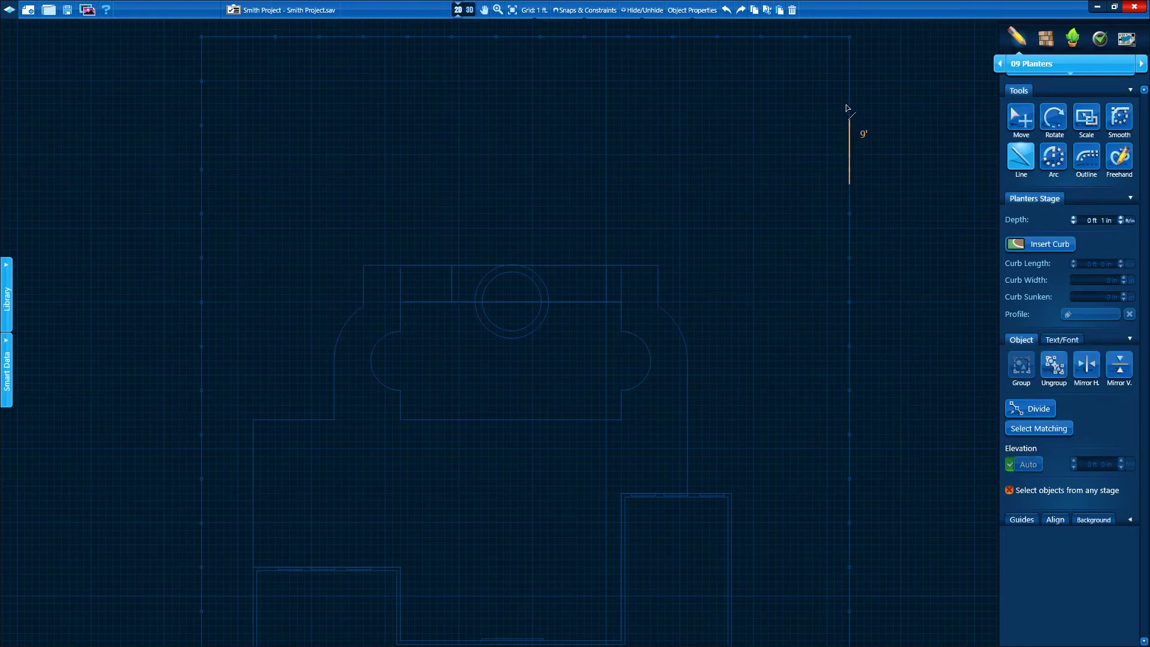
click(849, 37)
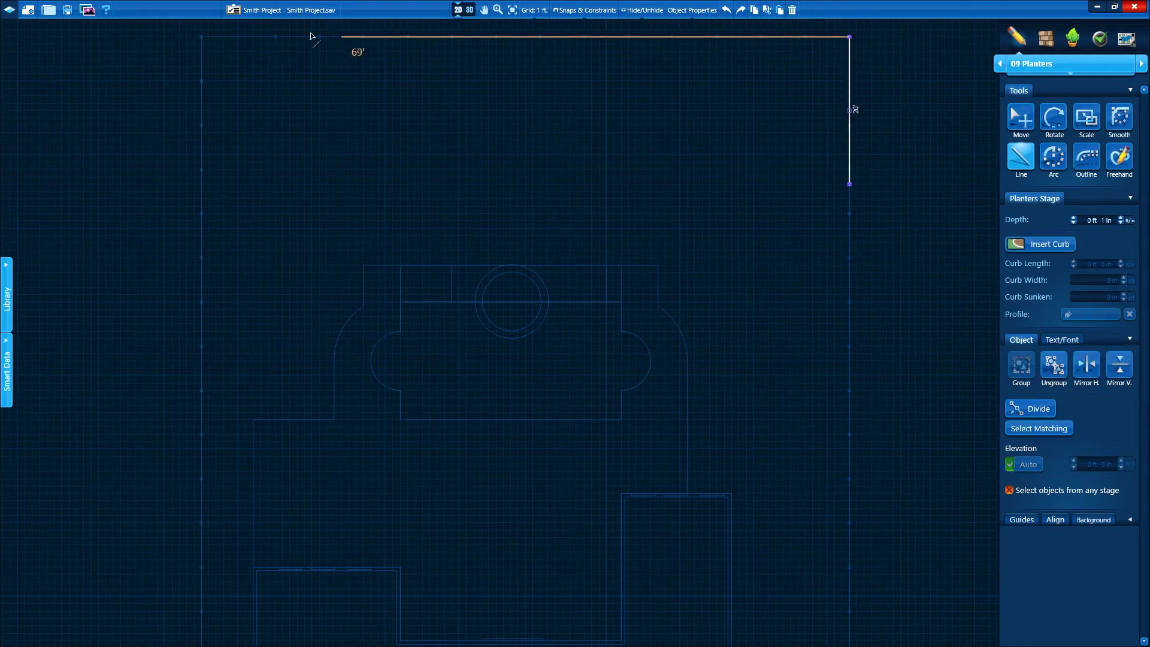
click(201, 36)
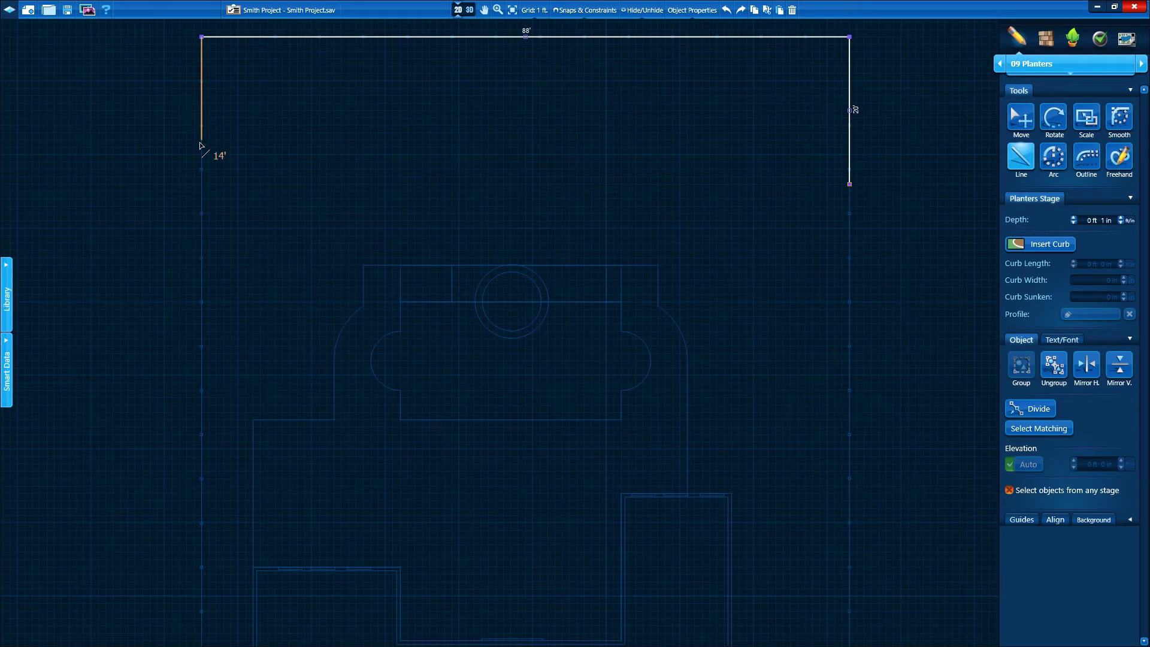
click(201, 184)
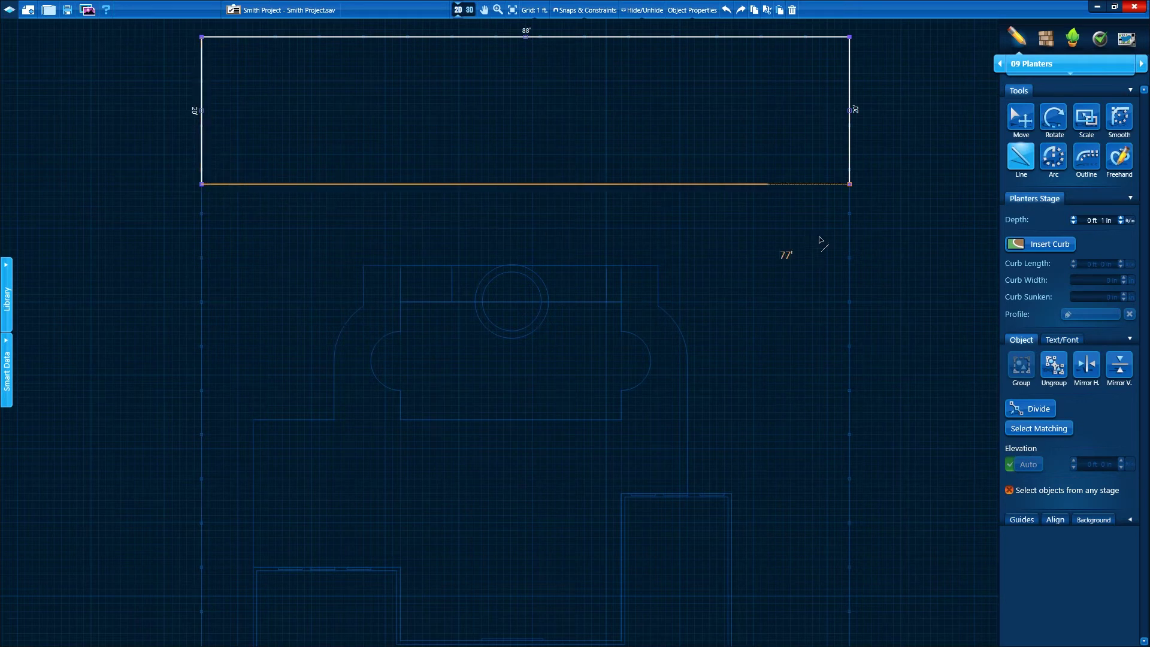
Draw the planter's wavy freehand front edge across the yard and view it in 3D
click(1118, 159)
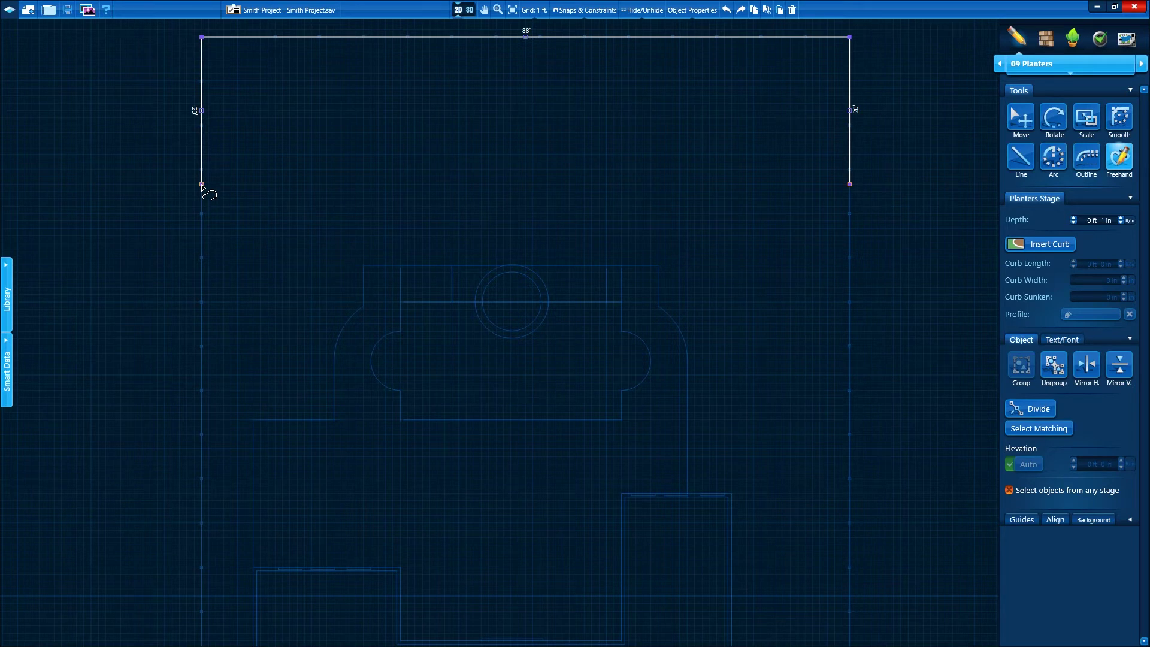
mouse_move(202, 185)
mouse_down()
mouse_move(304, 180)
mouse_move(518, 129)
mouse_move(594, 134)
mouse_move(802, 196)
mouse_move(849, 184)
mouse_up()
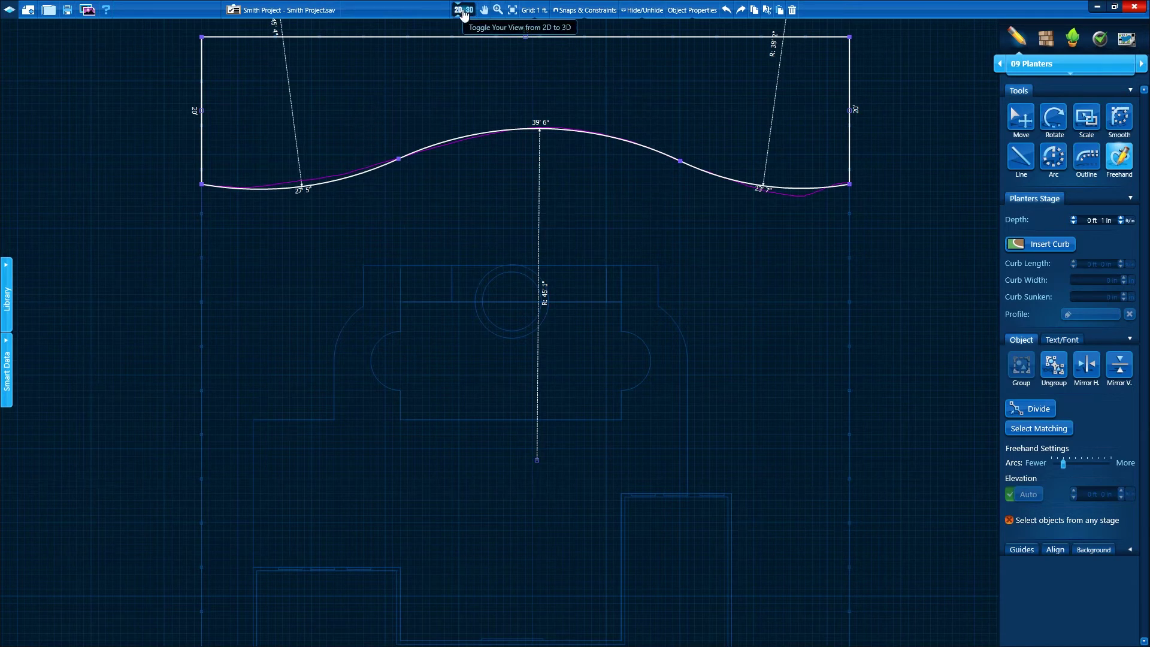
click(463, 11)
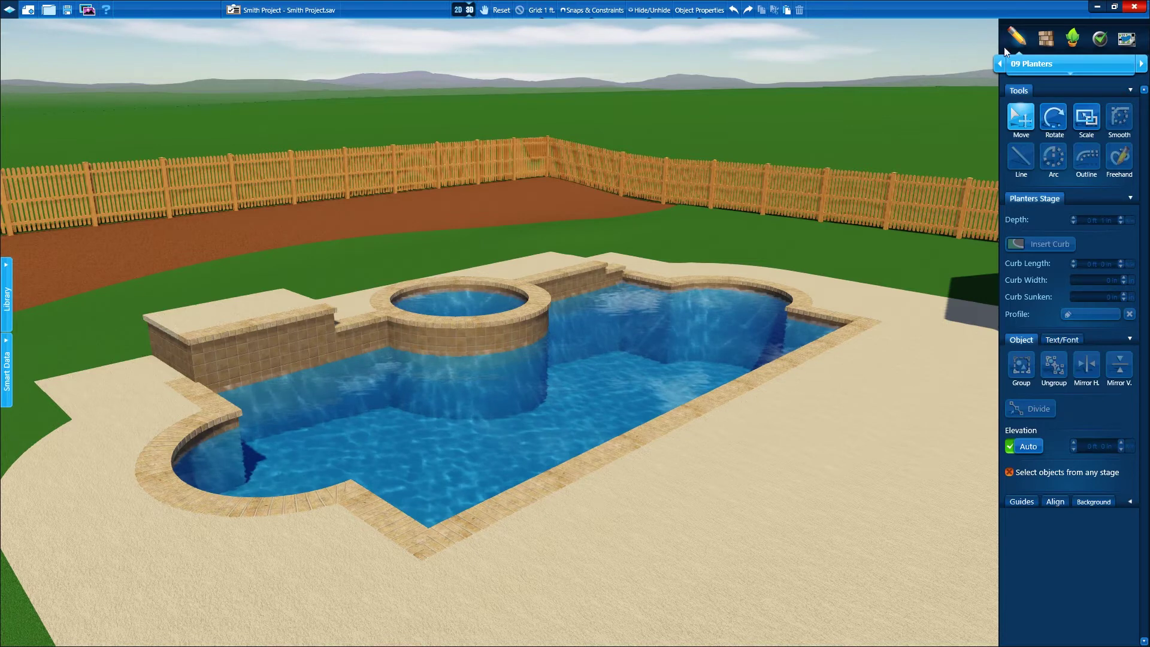
Select the deck and try 3"x6" Mix, 3"x6" Tan and 3"x7" Mix herringbone pavers from Favorites
click(1048, 39)
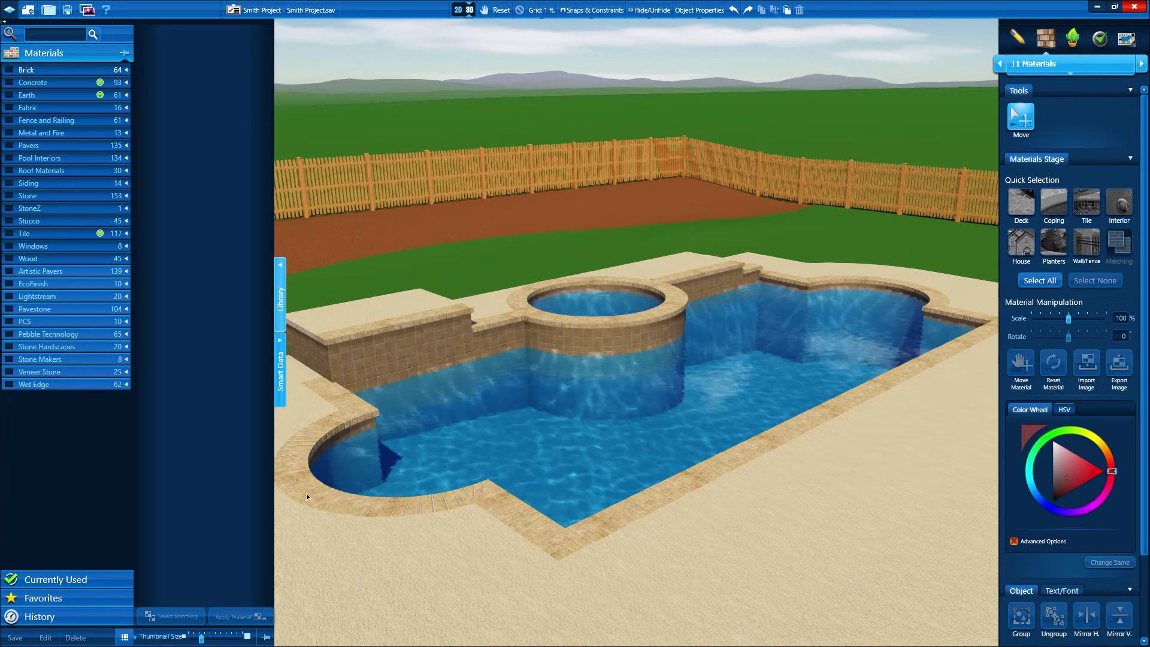
click(94, 596)
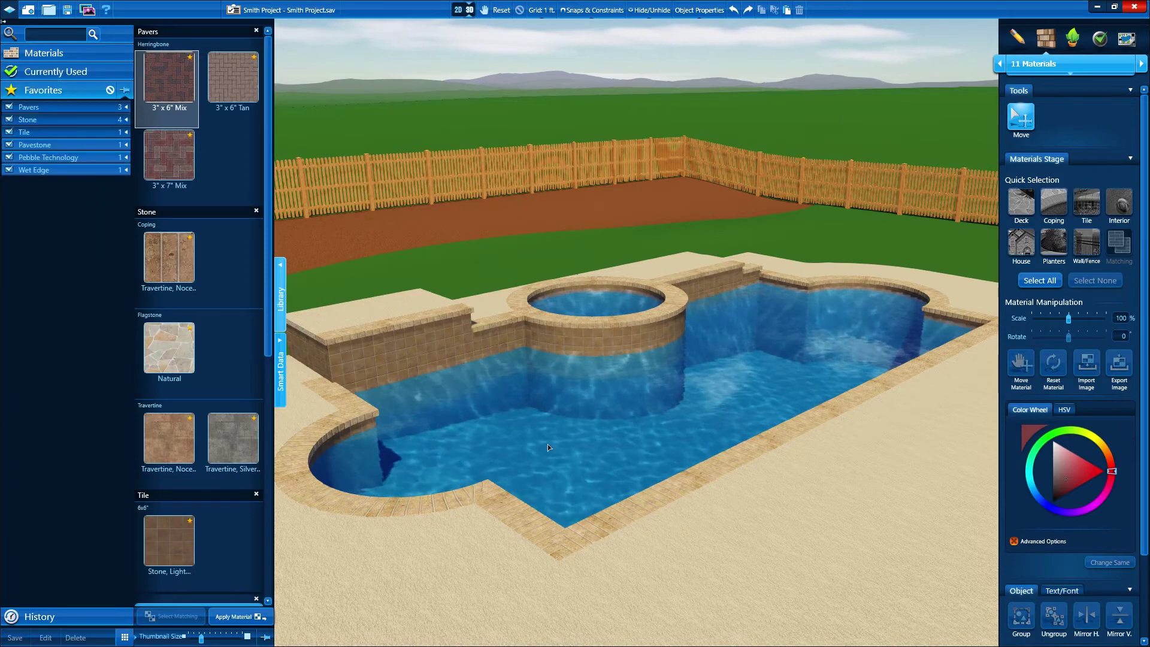
click(1021, 204)
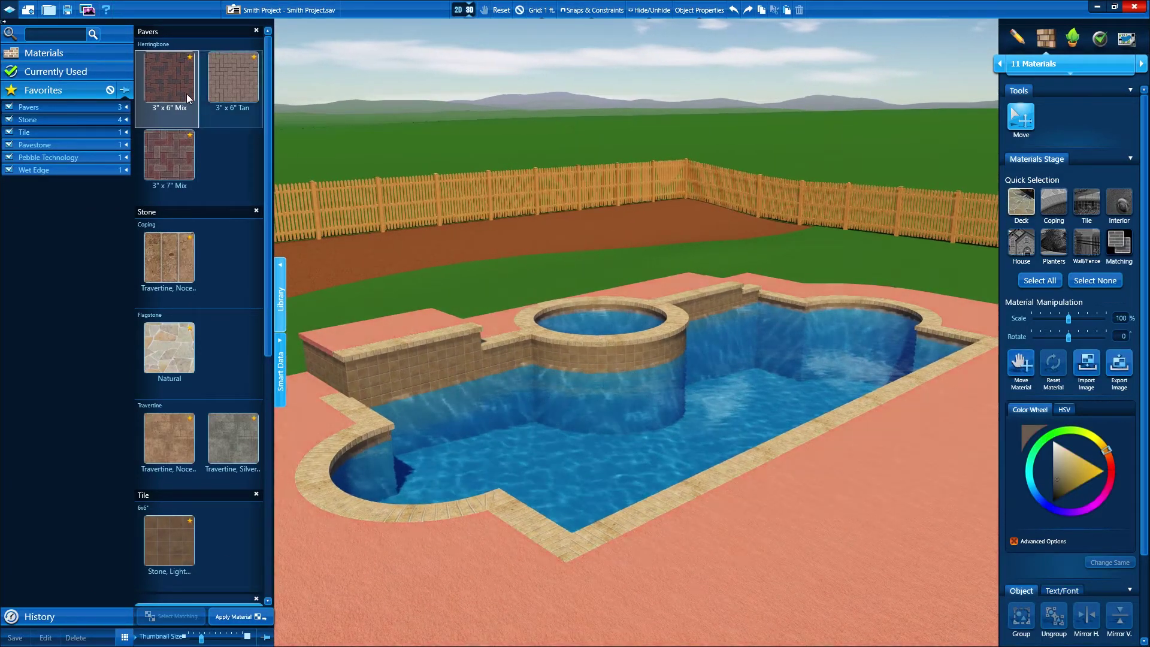
click(167, 85)
click(229, 77)
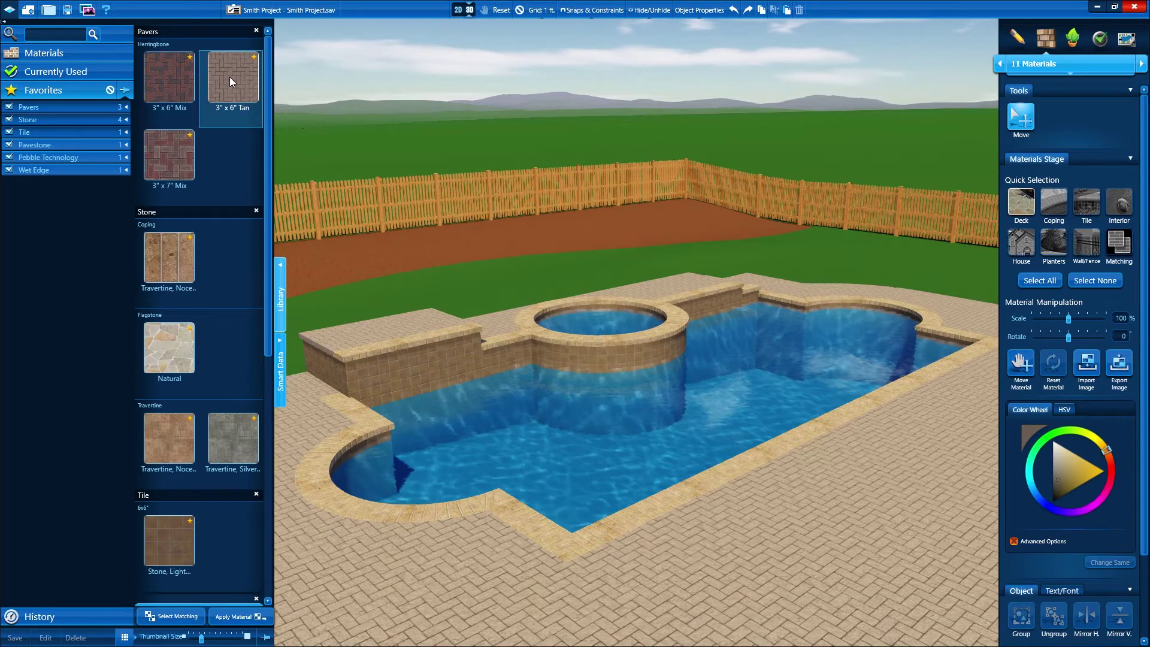
click(179, 147)
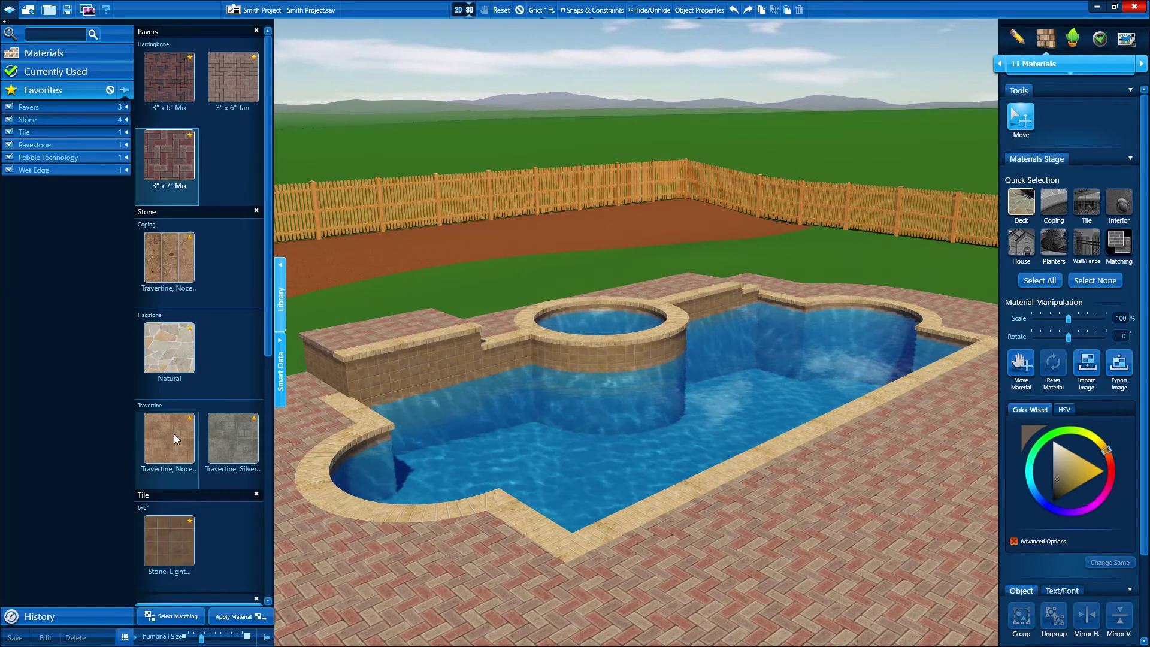
Pave the deck with the tan Pavestone Plaza Rec Earth Blend pavers
click(271, 422)
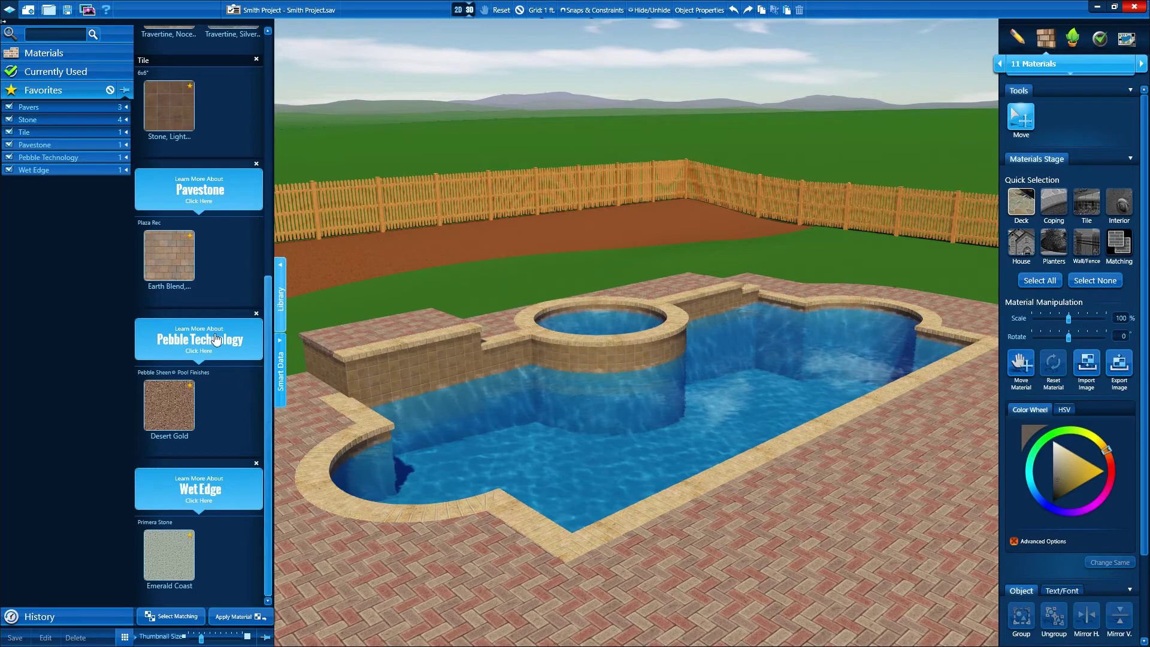
click(165, 253)
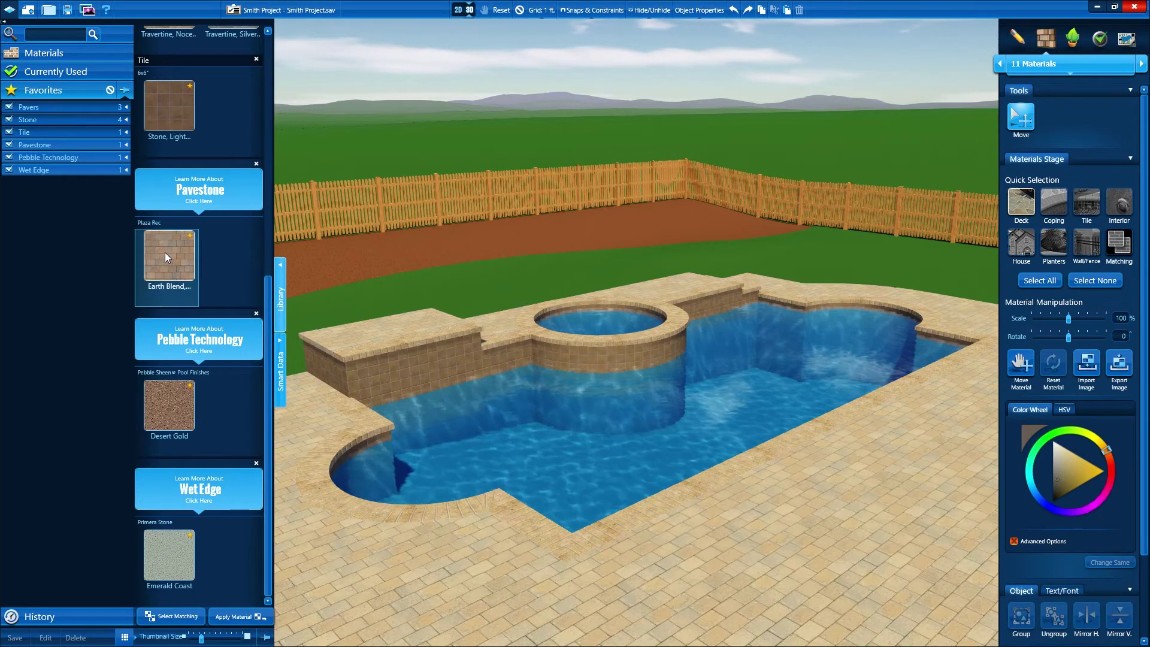
scroll(264, 256, up, 10)
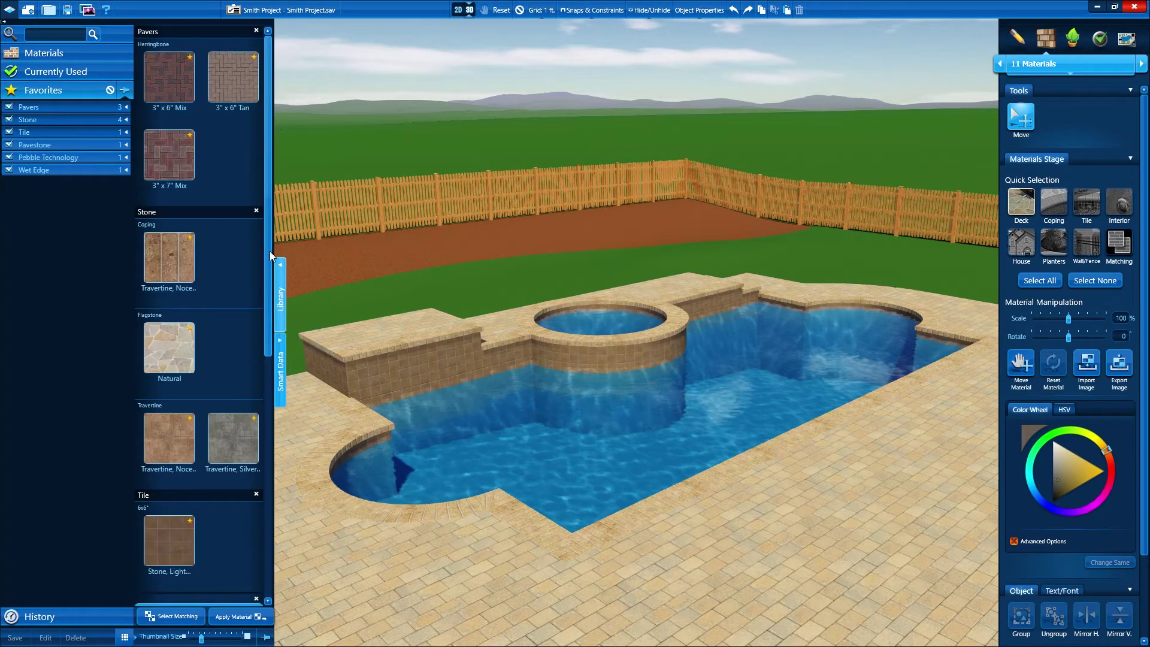
key(ctrl+z)
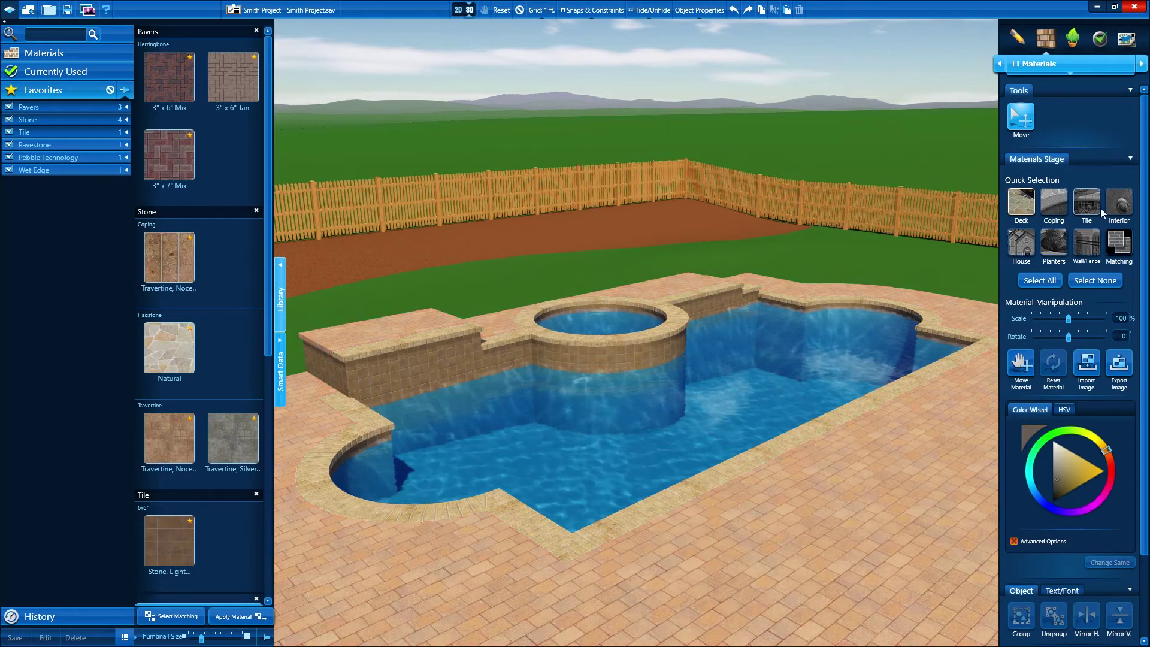
click(1118, 203)
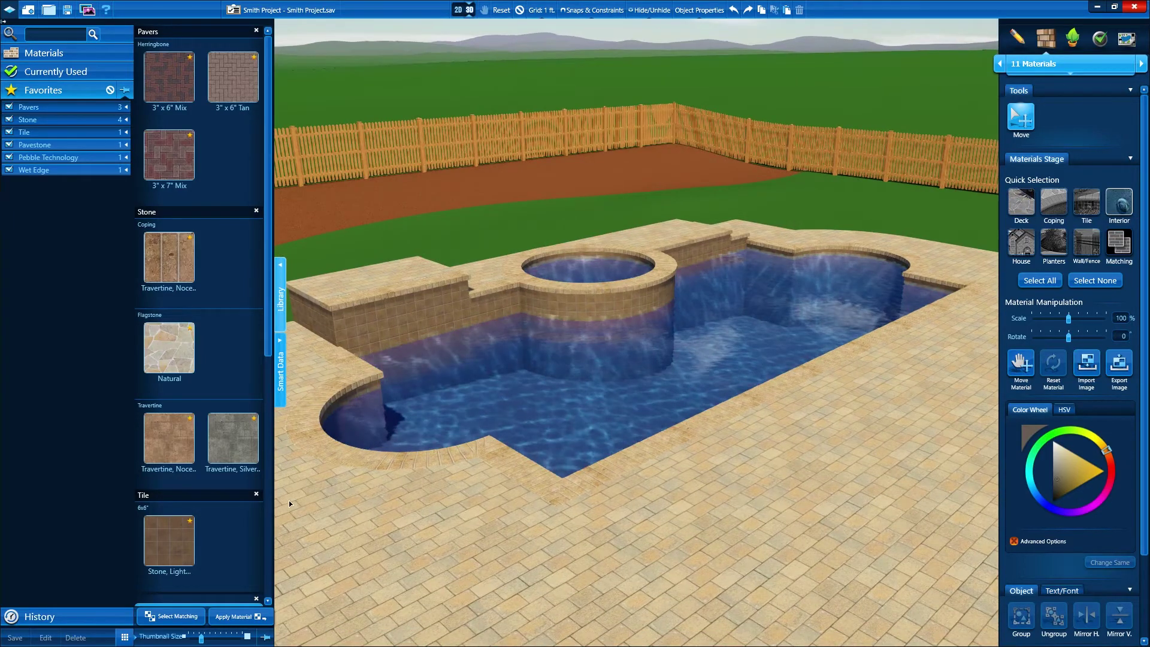
Finish the pool interior with Desert Gold pebble after trying Emerald Coast
scroll(264, 509, down, 10)
click(157, 554)
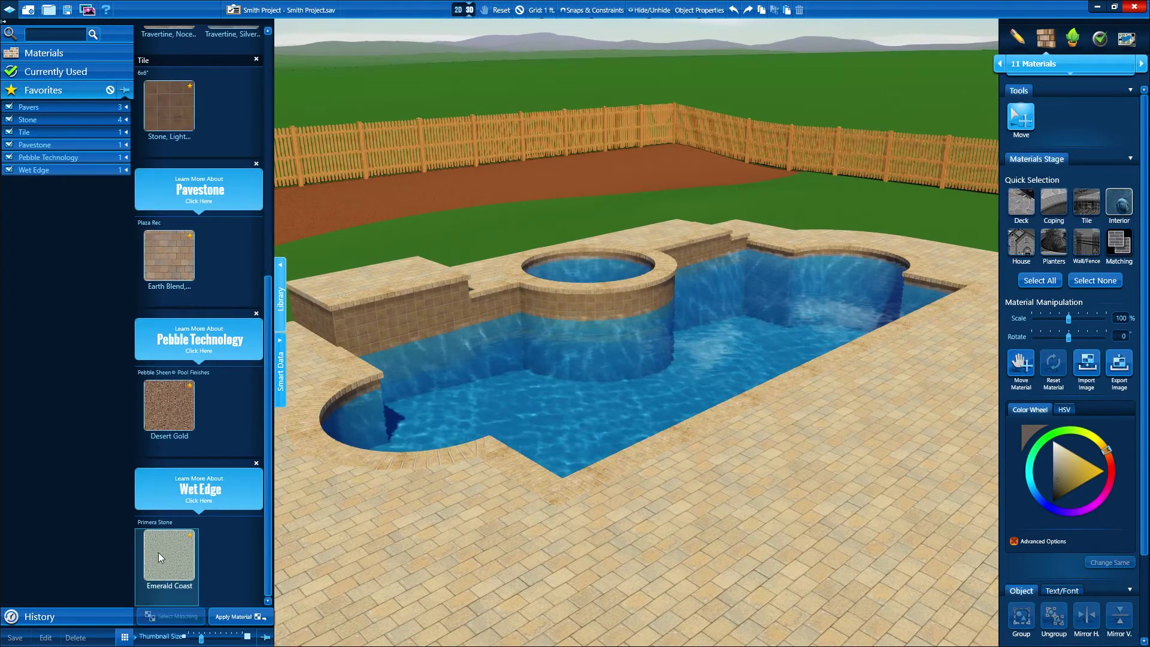
click(168, 405)
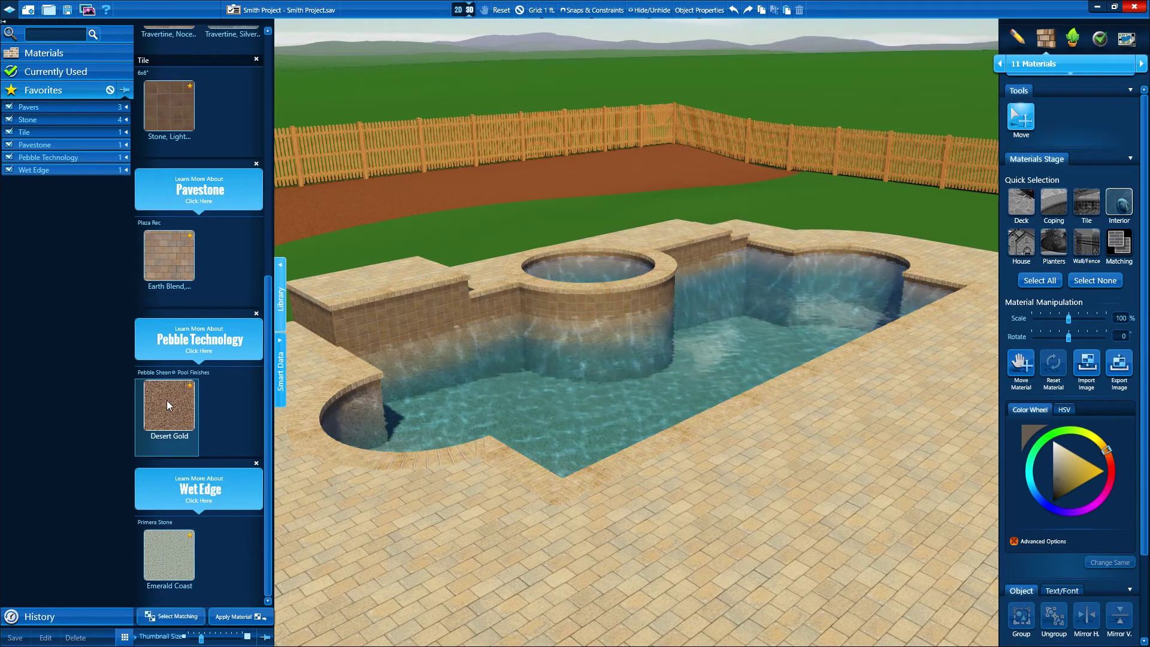
Try Travertine Noce and silver travertine on the deck, then restore the tan Plaza Rec pavers
click(482, 470)
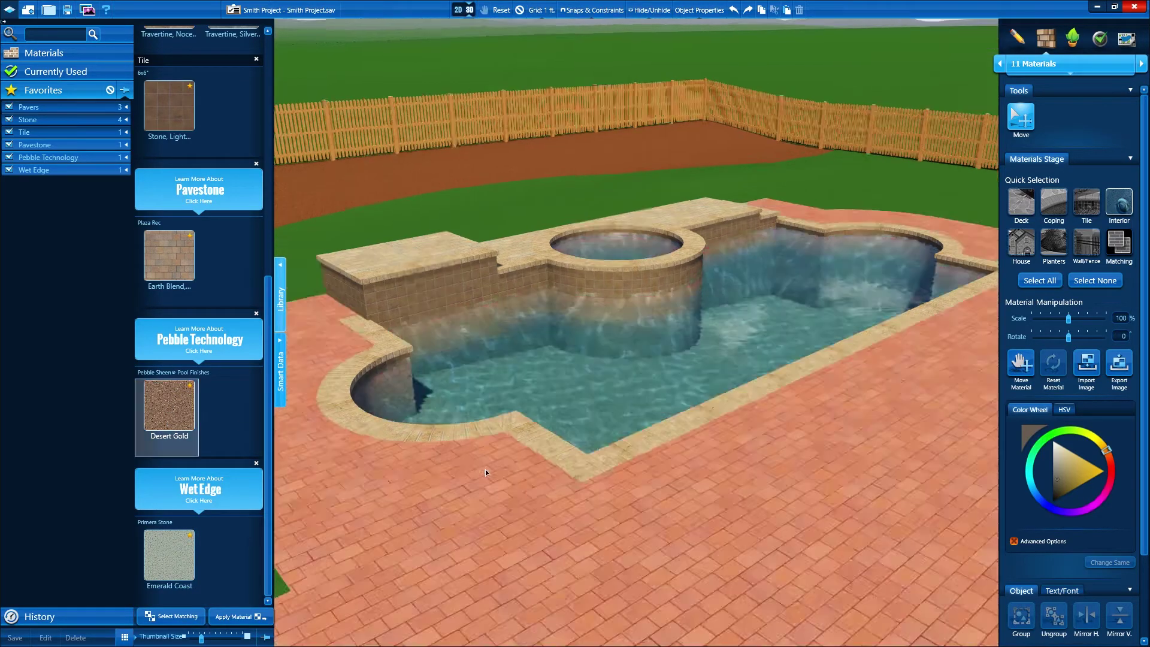
scroll(566, 459, up, 3)
scroll(322, 317, up, 2)
click(266, 255)
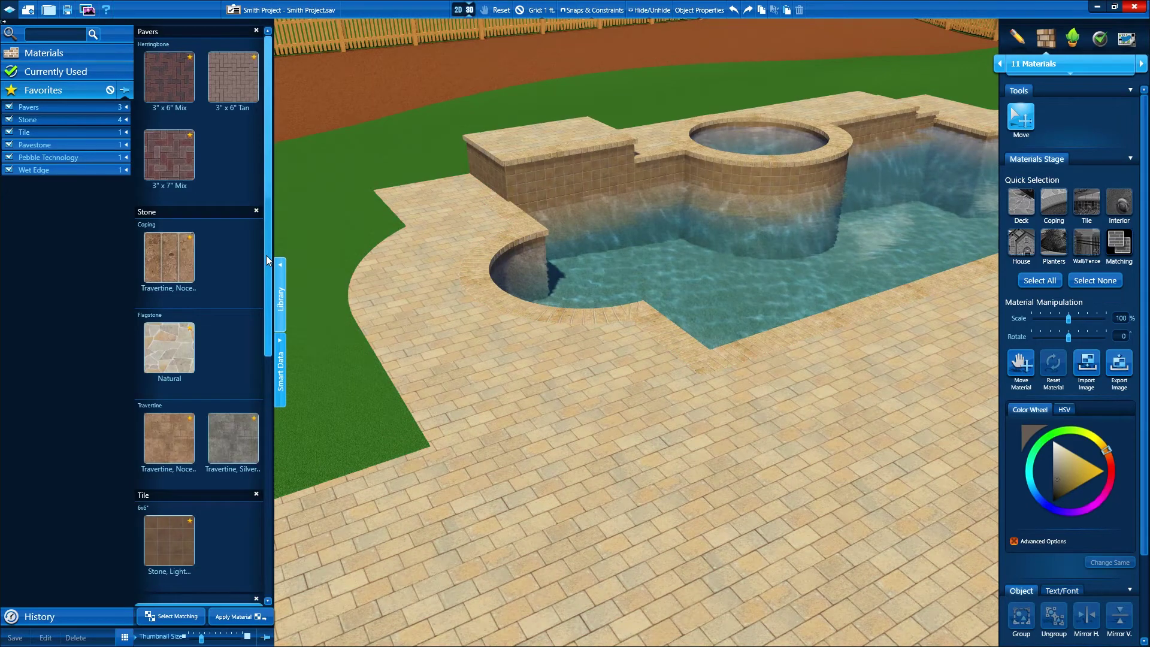
click(172, 444)
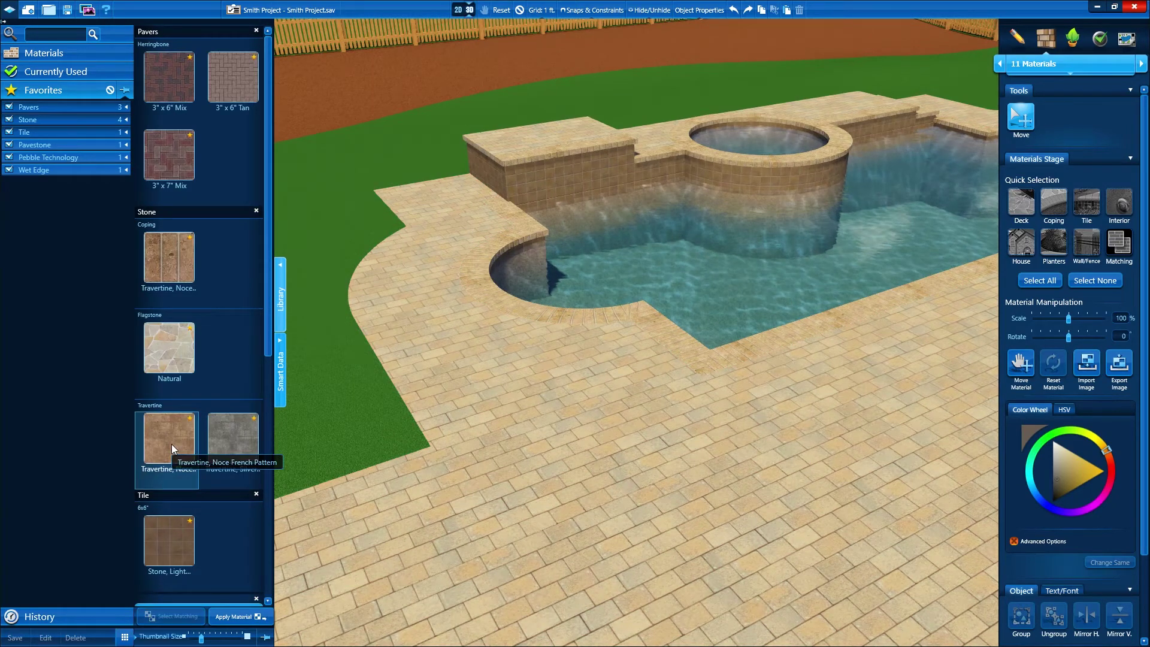
click(236, 446)
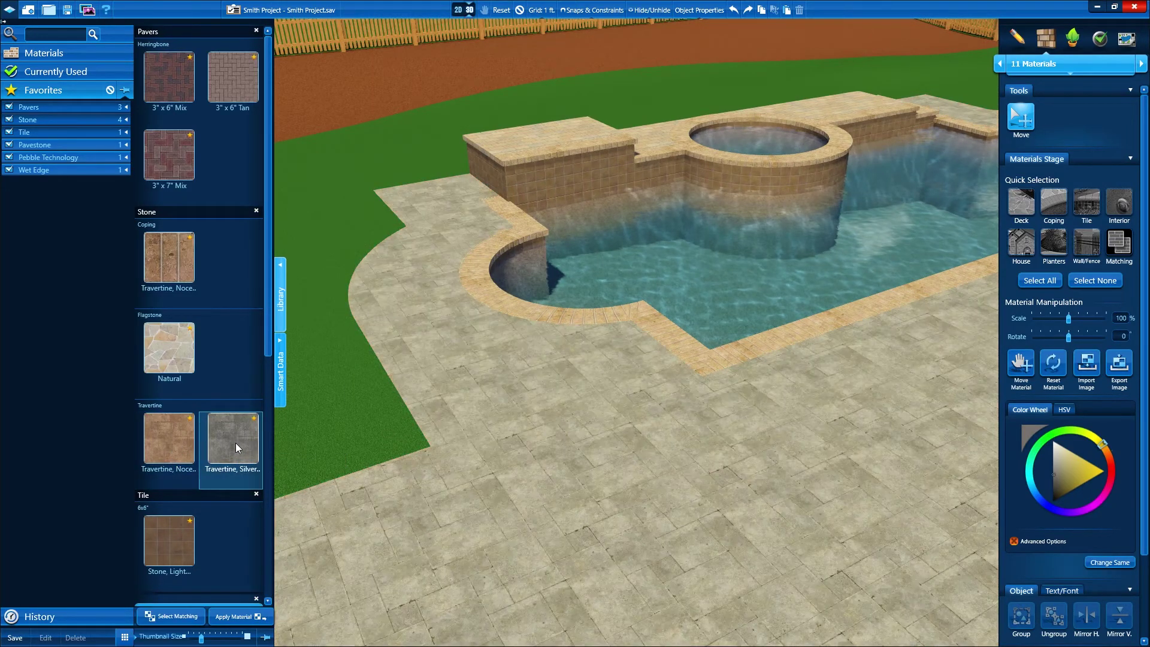
click(267, 448)
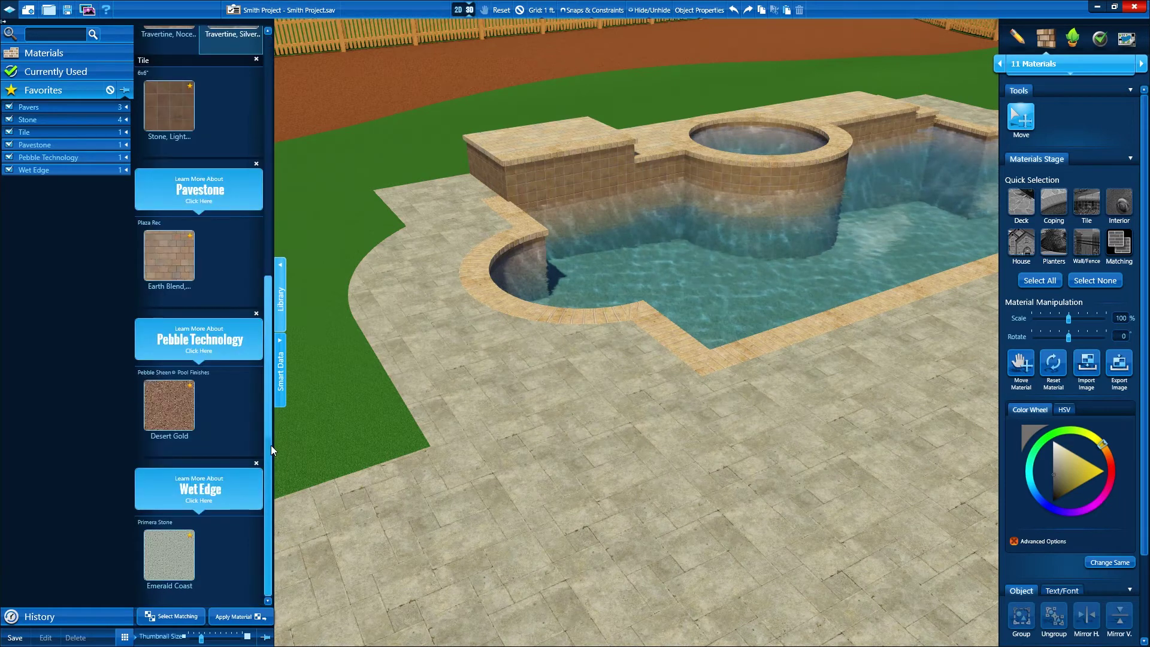
click(172, 253)
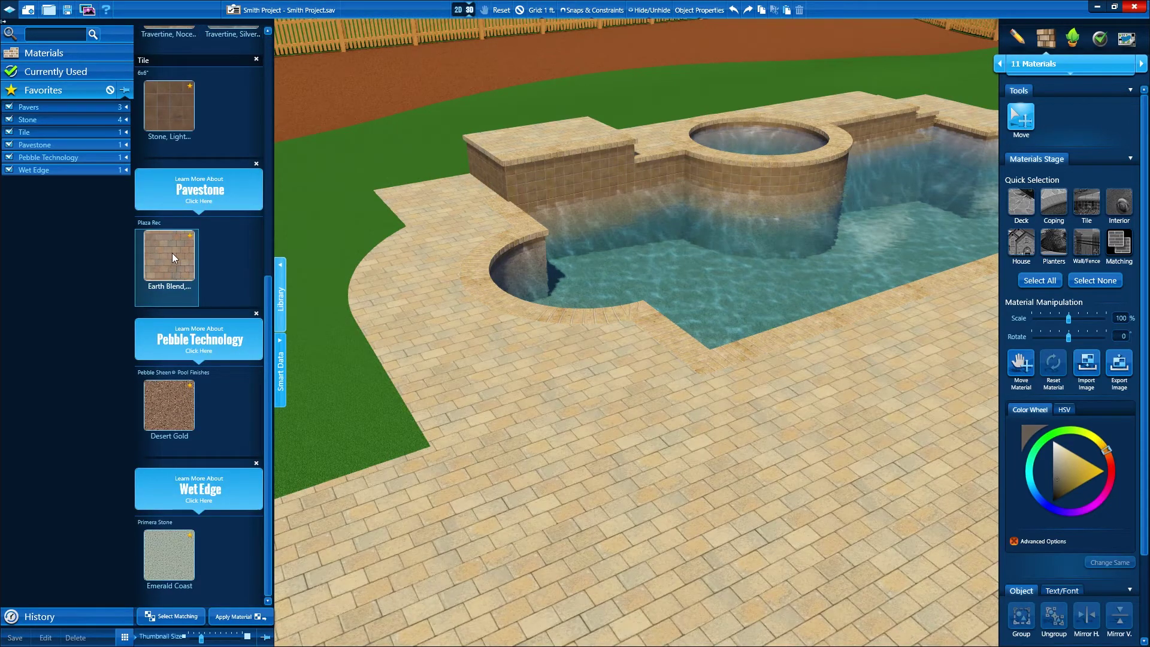
click(269, 69)
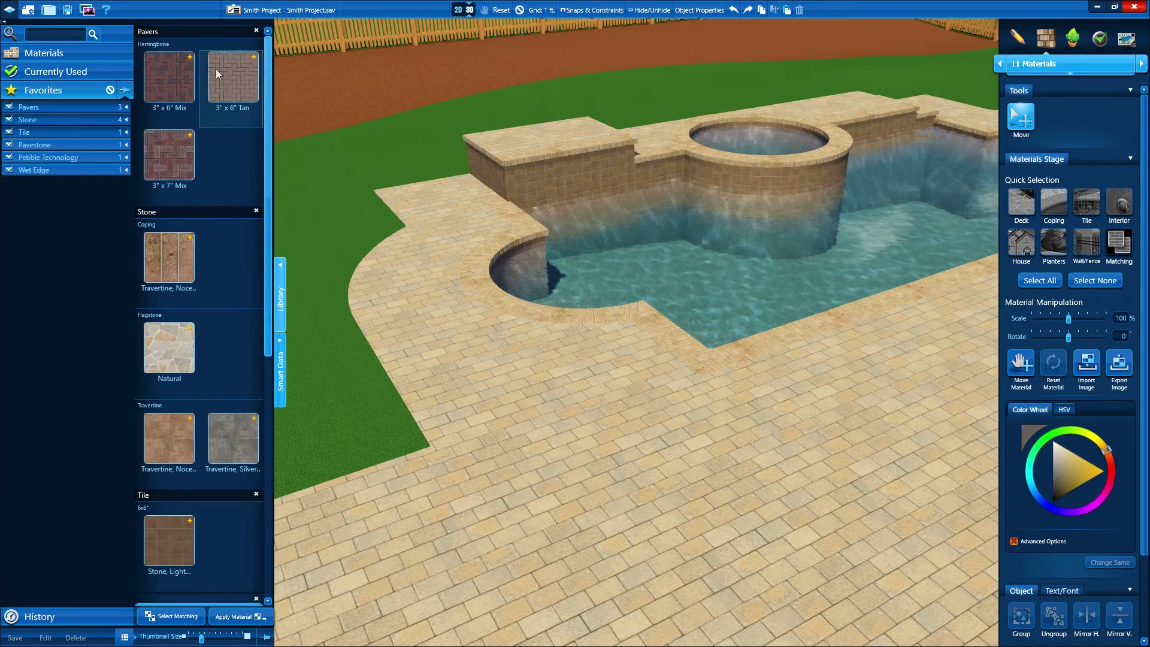
click(103, 55)
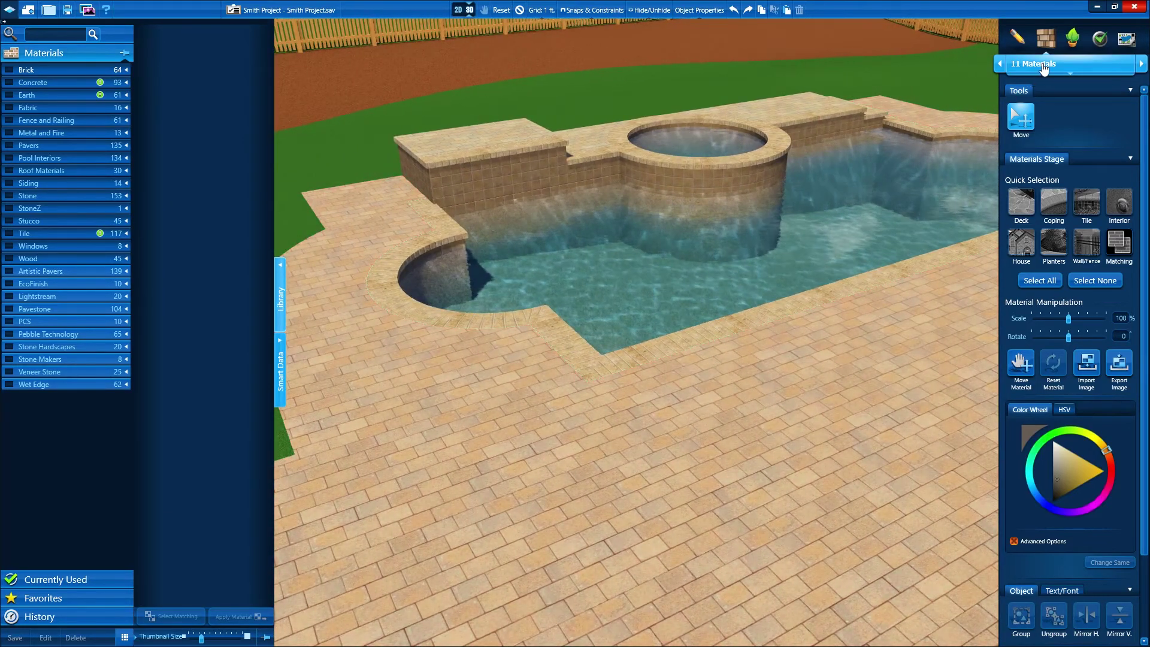
click(1039, 64)
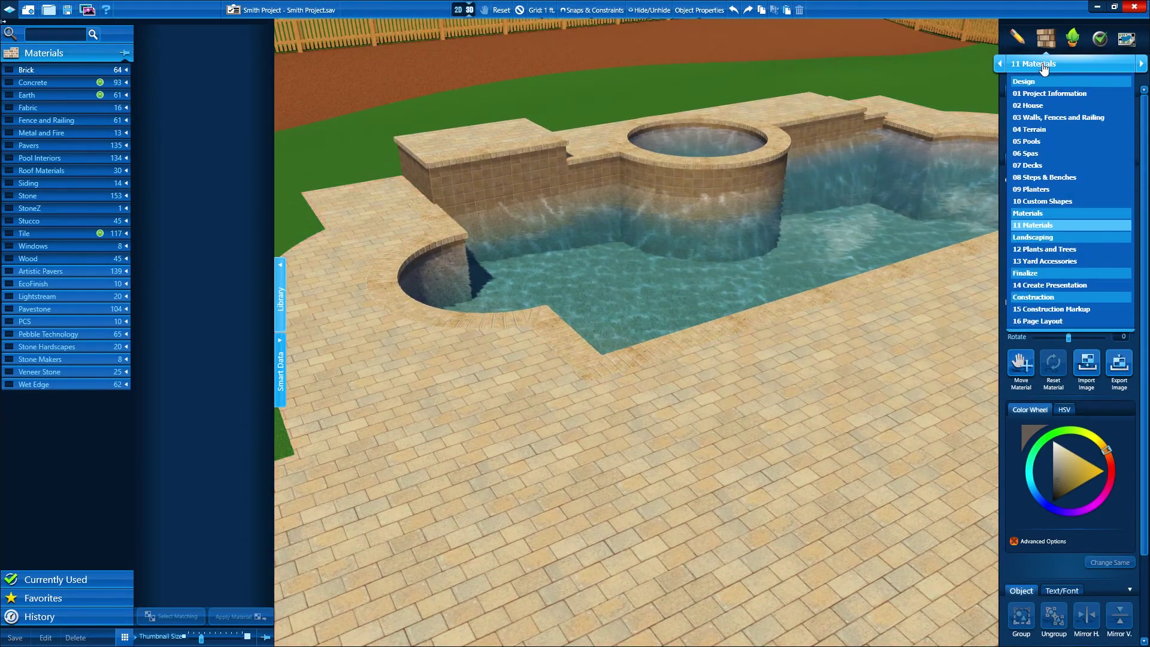
Select the pool in 05 Pools and show its Smart Data in 3D: 106' 8" perimeter, 14,714 gallons
click(1028, 142)
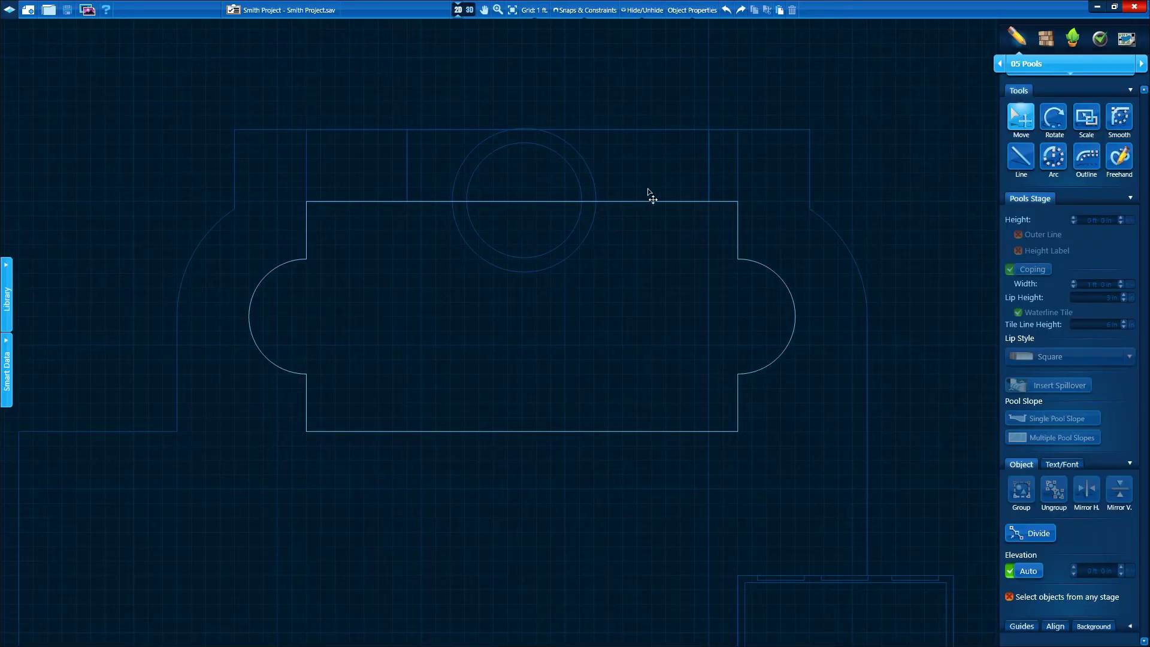
click(552, 202)
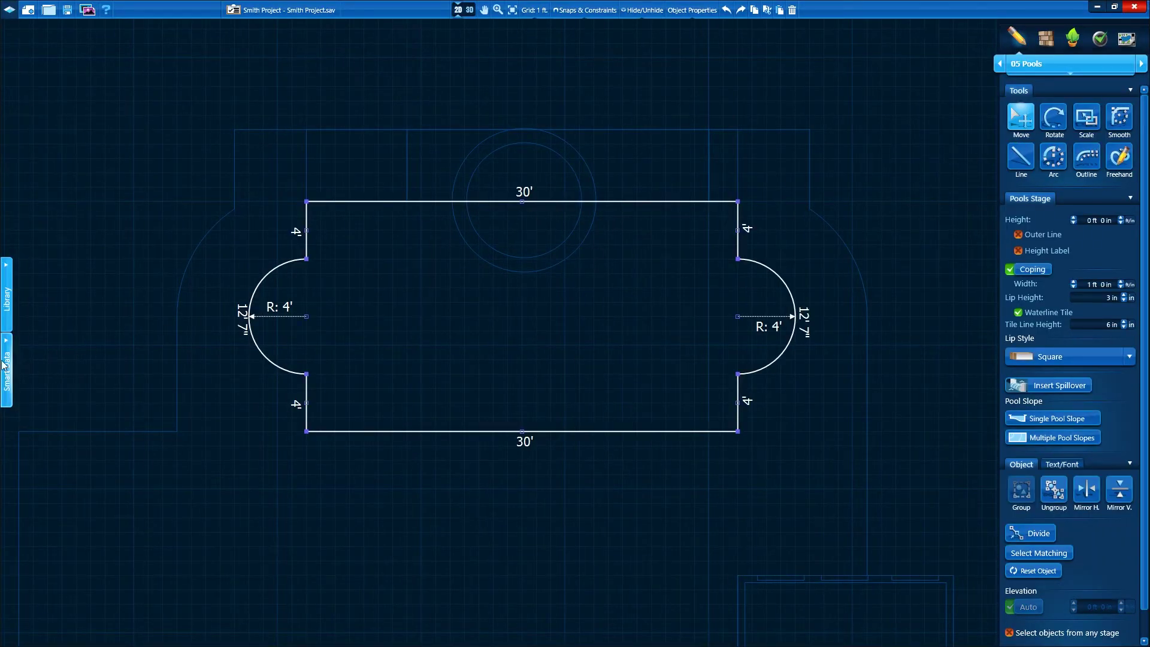
click(464, 10)
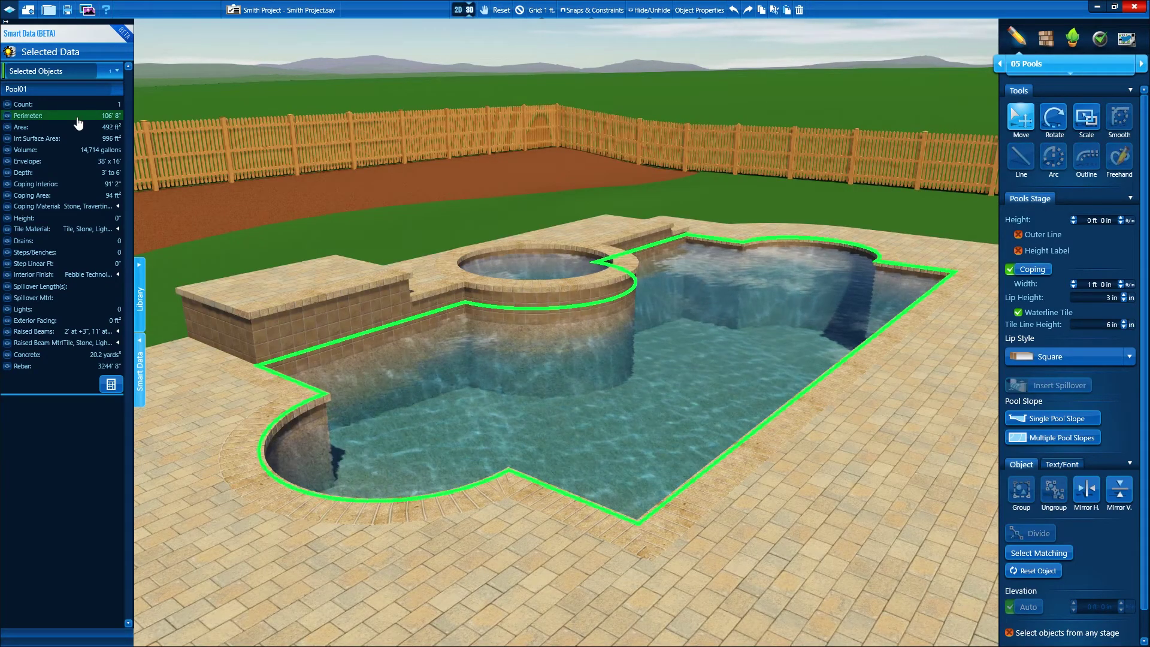
mouse_move(79, 131)
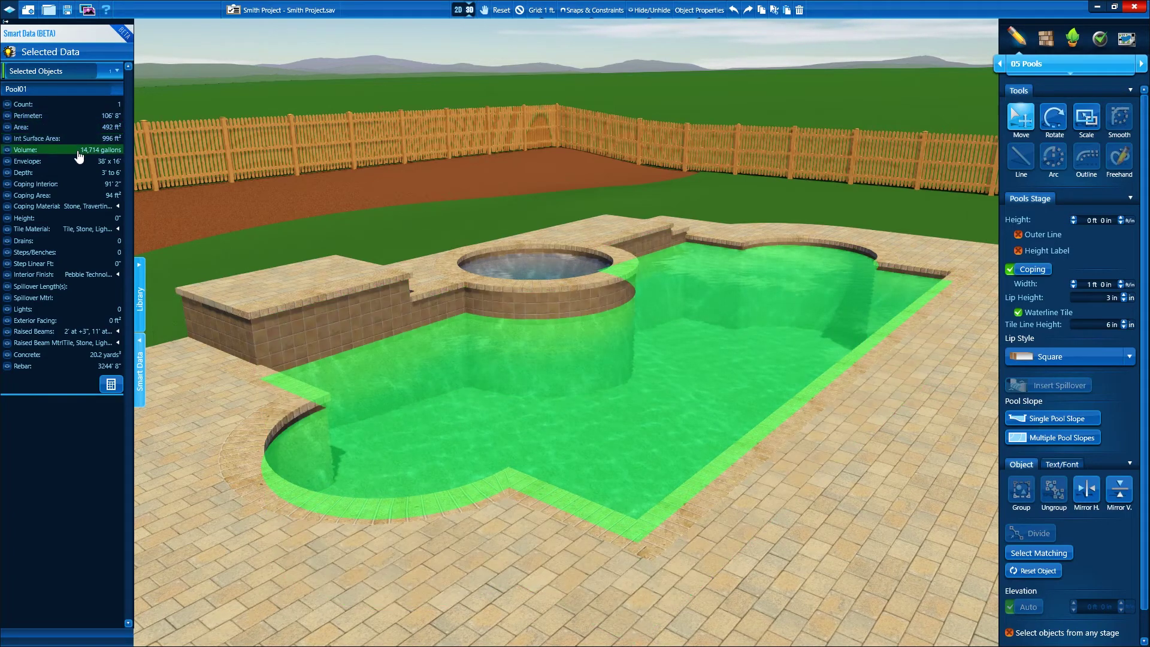
mouse_move(80, 345)
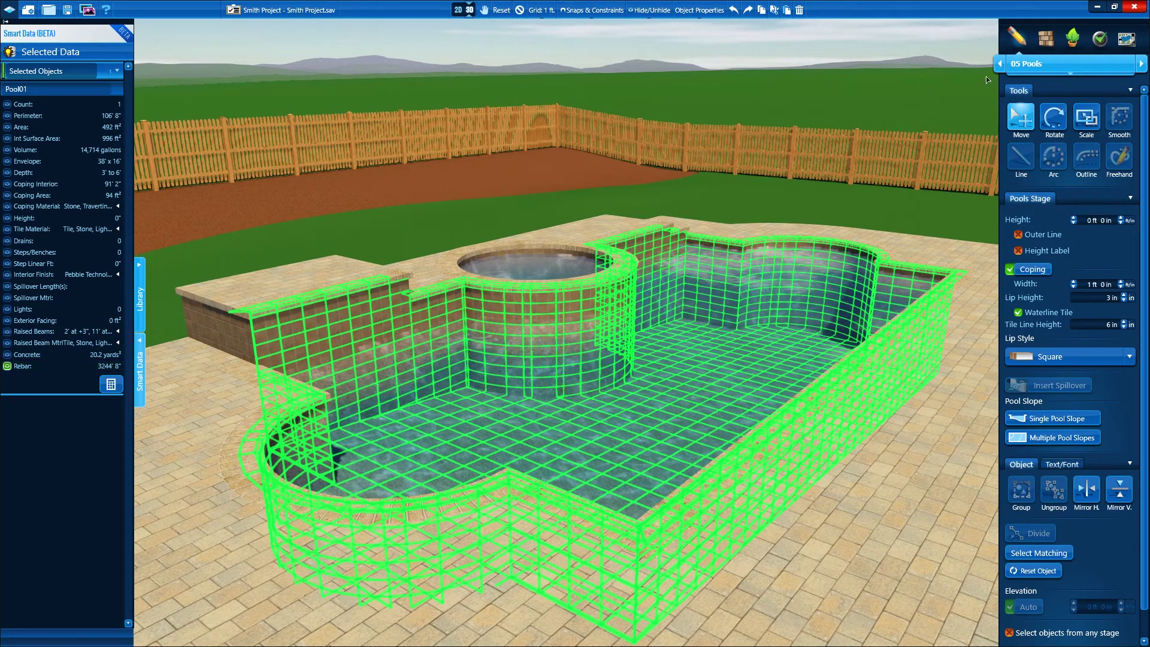
click(1072, 39)
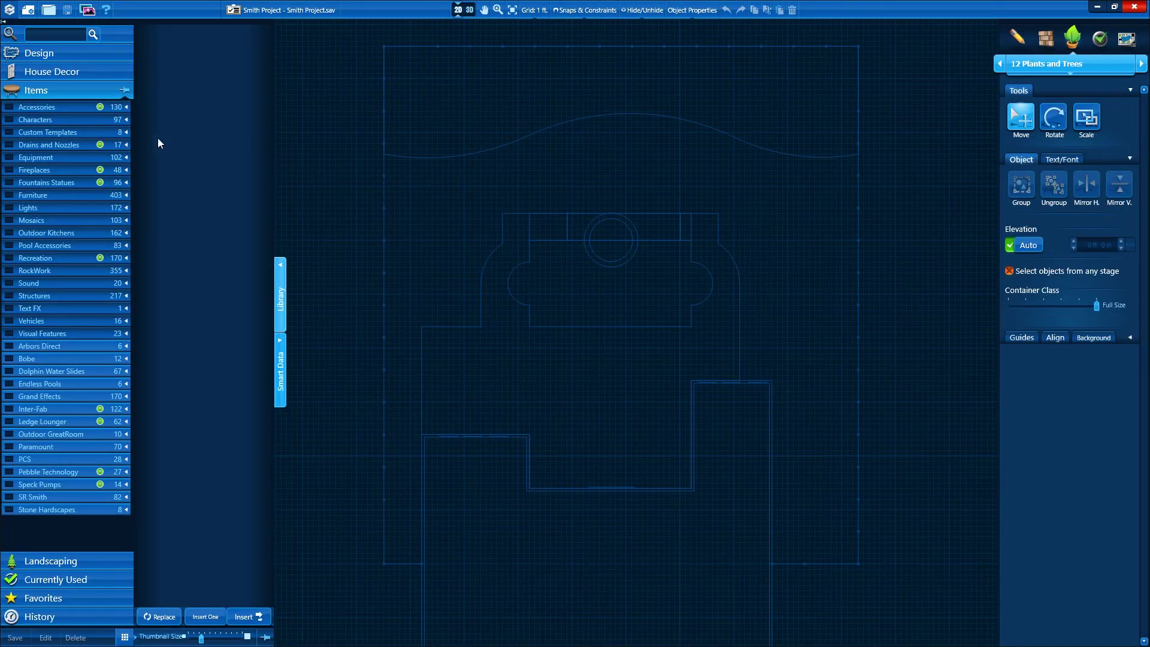
Place the Outdoor Kitchen and Pergola custom templates on the patios and pick up Pool Accessories
click(9, 133)
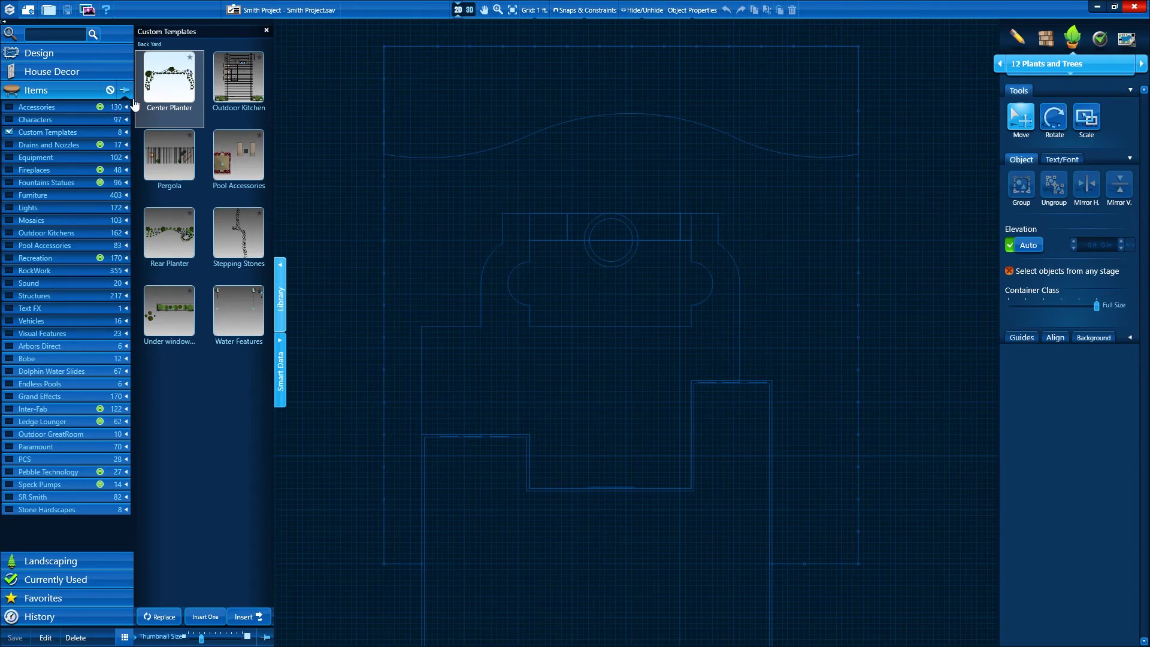
double_click(238, 81)
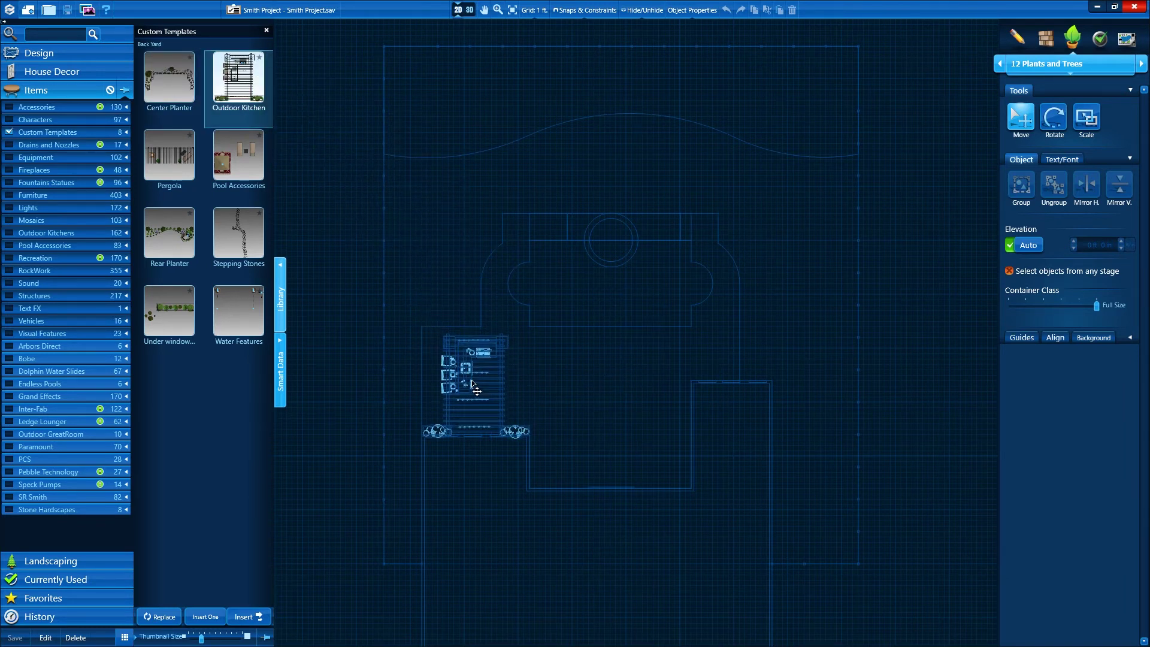
click(472, 381)
double_click(166, 163)
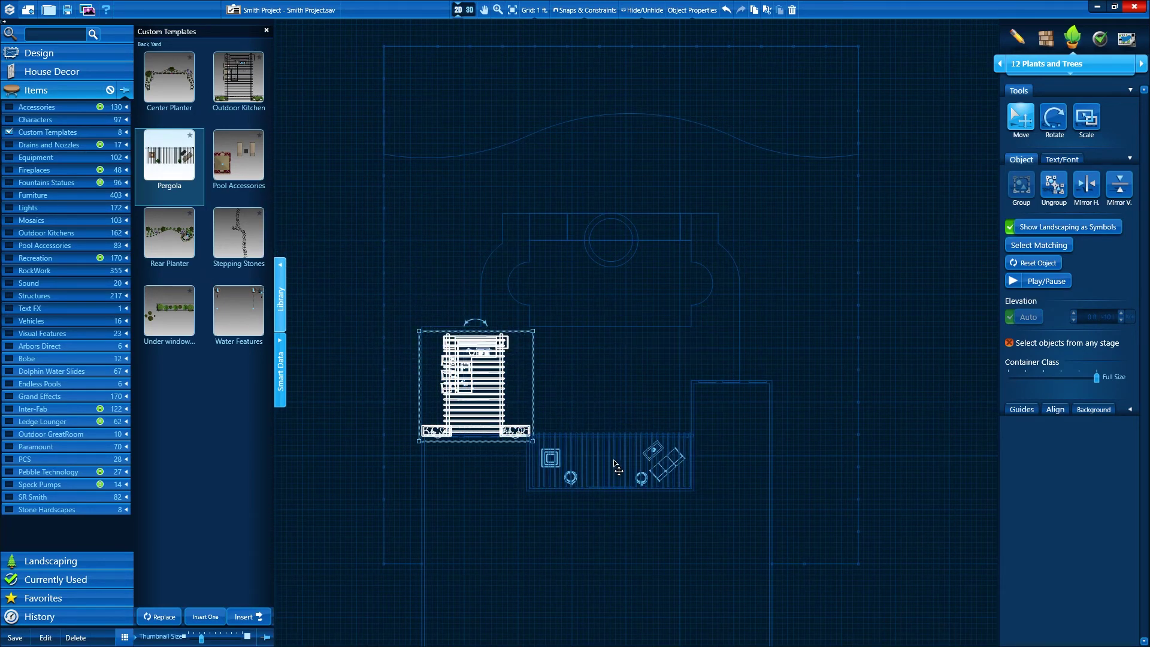
click(618, 470)
double_click(262, 179)
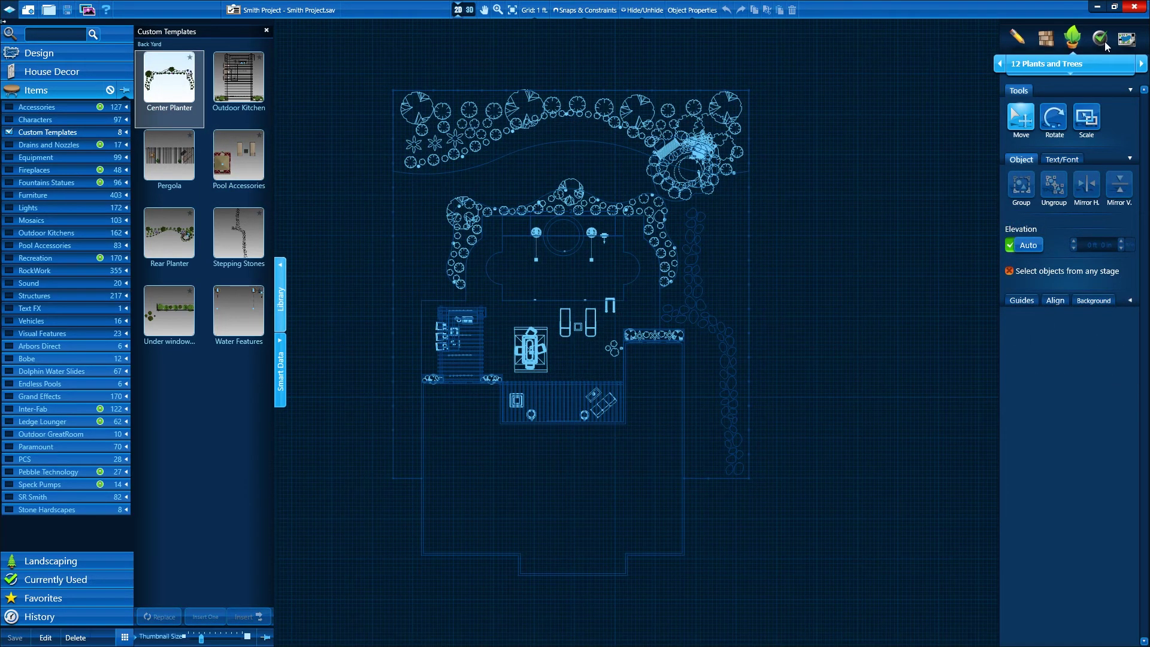
Go to the 14 Create Presentation stage
click(1101, 39)
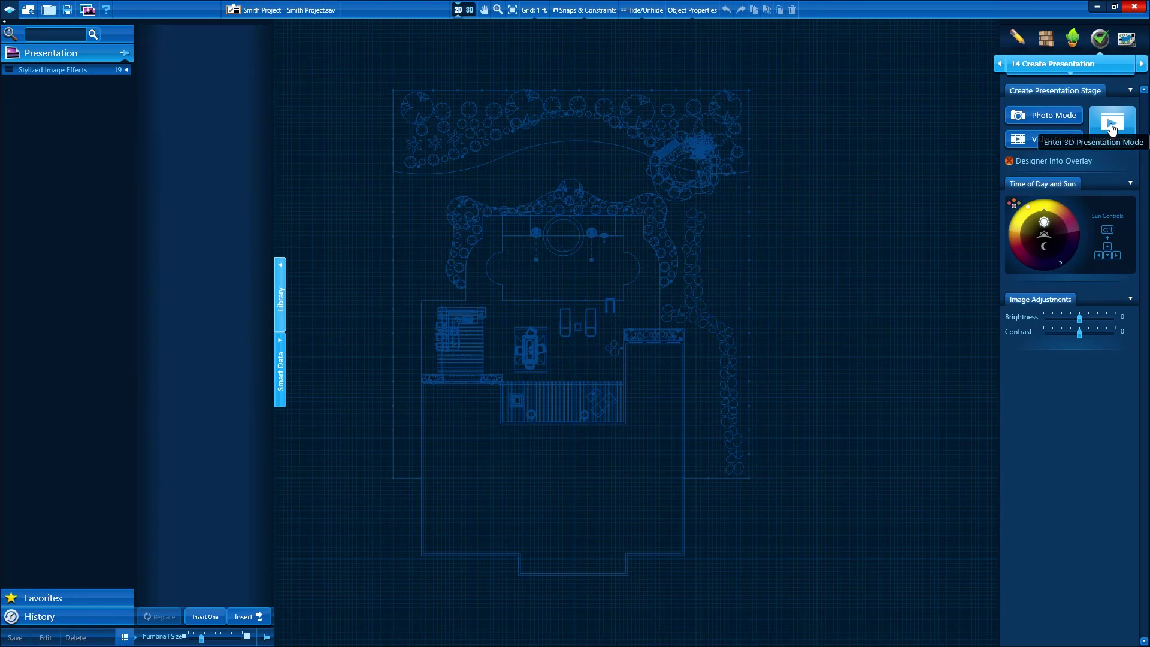